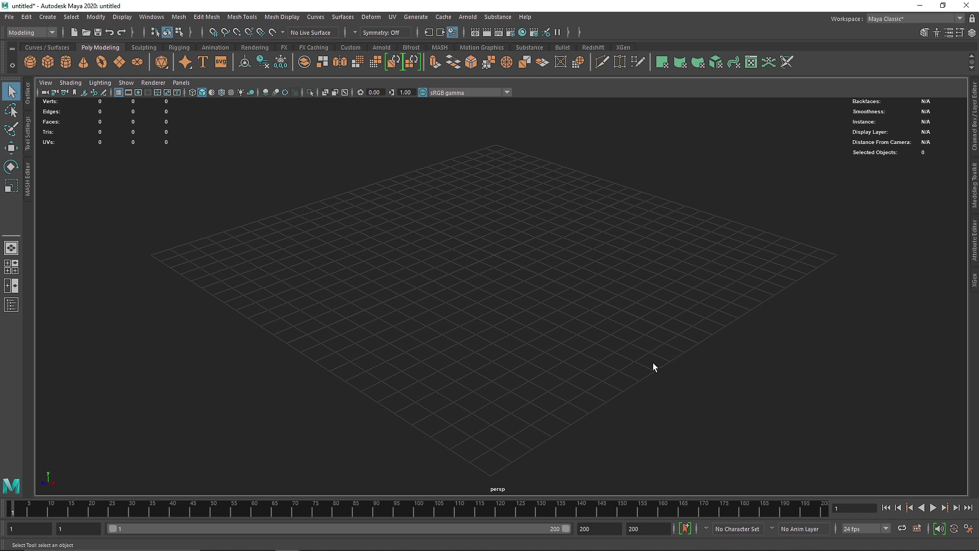
Create a polygon torus and rotate it 90 degrees about the X axis so it stands upright
click(102, 62)
alt+drag(530, 286, 589, 308)
scroll(505, 260, up, 4)
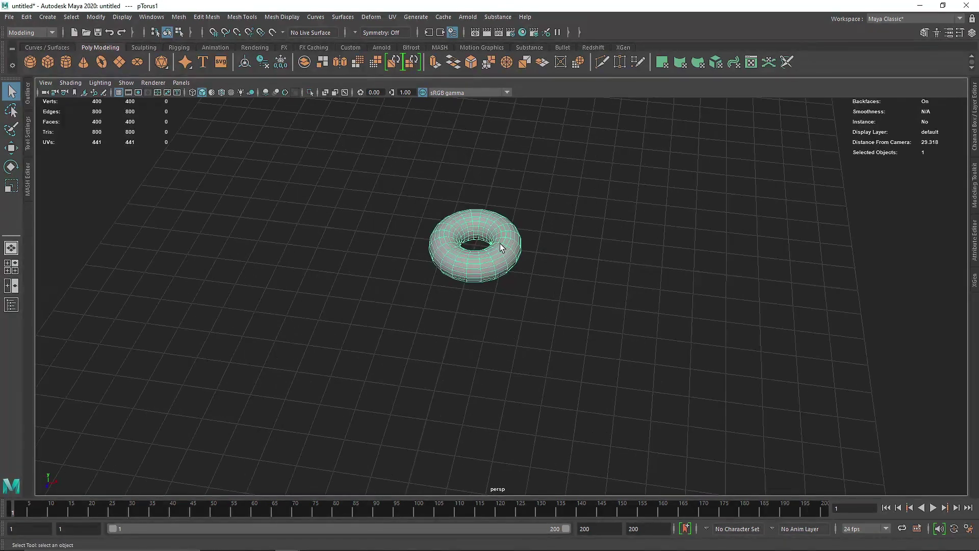
key(e)
mouse_move(477, 245)
mouse_down()
mouse_move(469, 240)
mouse_move(470, 289)
mouse_up()
alt+drag(565, 282, 885, 169)
click(975, 123)
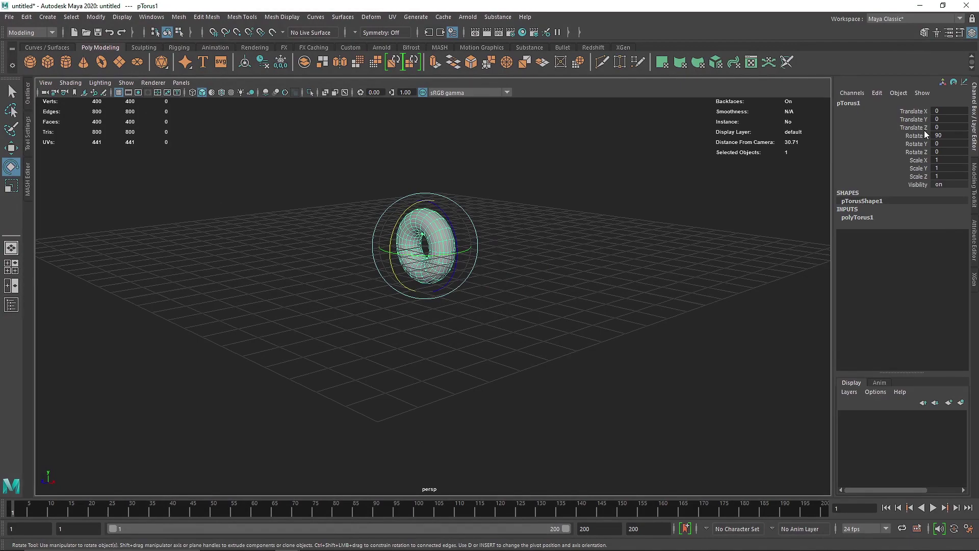
Set the torus's section radius to 0.2 to make the ring thinner
alt+drag(479, 251, 494, 283)
scroll(437, 236, up, 5)
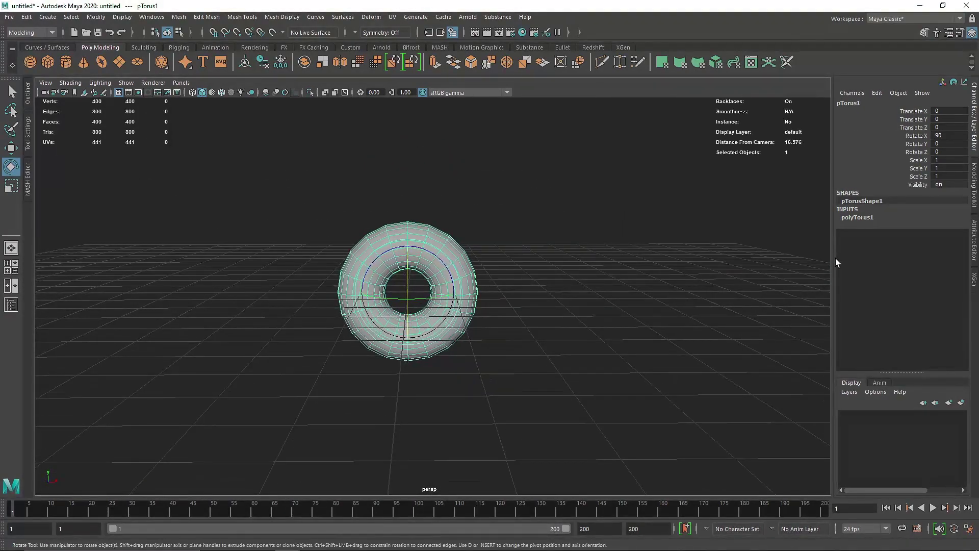
click(859, 218)
click(950, 235)
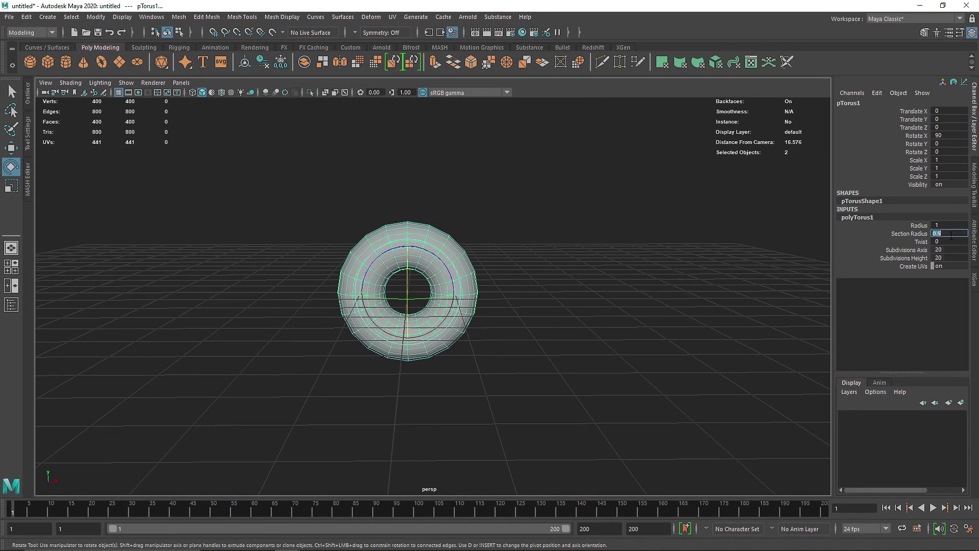
text(0.2)
key(Return)
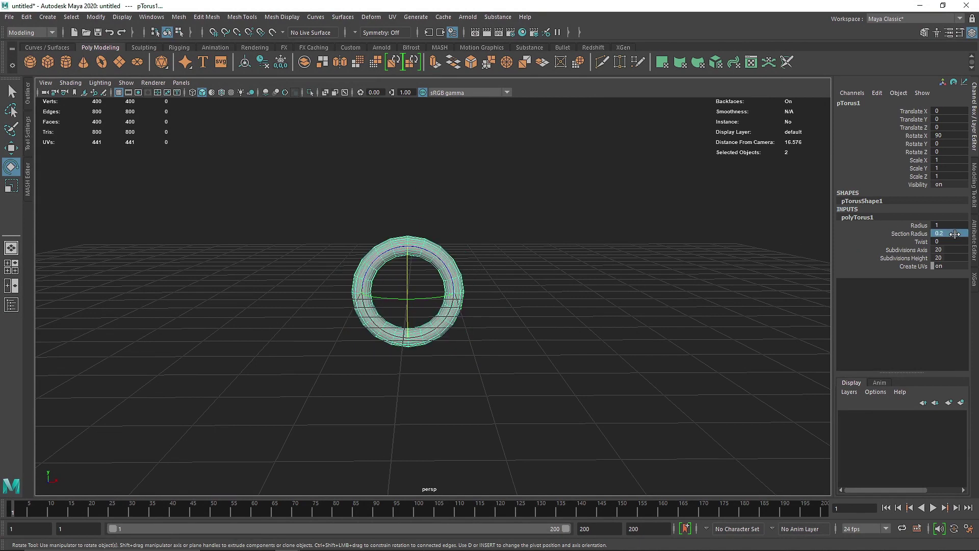
In the front view, delete all faces of the torus's lower half to leave an arch
click(559, 280)
scroll(468, 290, up, 5)
mouse_move(468, 290)
alt+mouse_down()
mouse_move(459, 282)
mouse_move(470, 284)
alt+mouse_up()
click(469, 284)
key(space)
key(space)
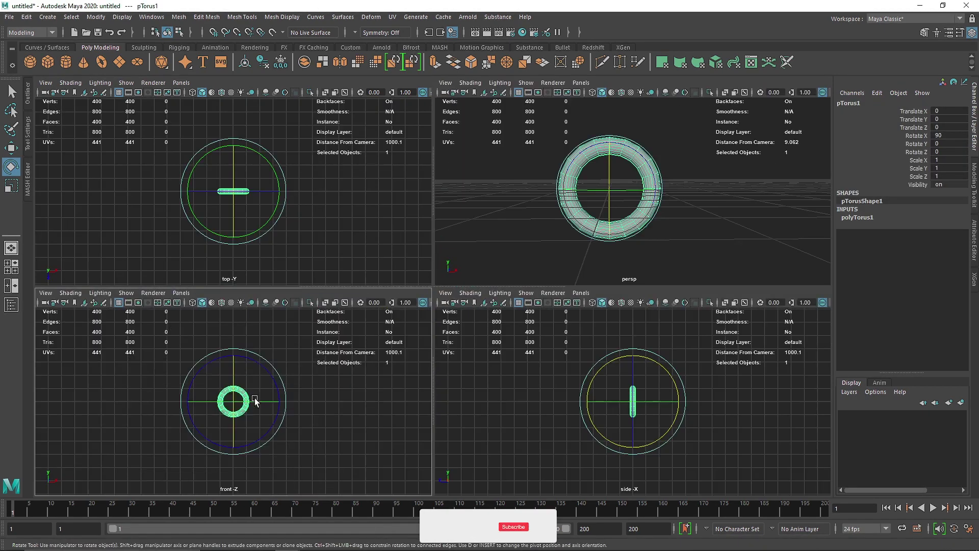
scroll(436, 320, up, 3)
scroll(436, 323, up, 2)
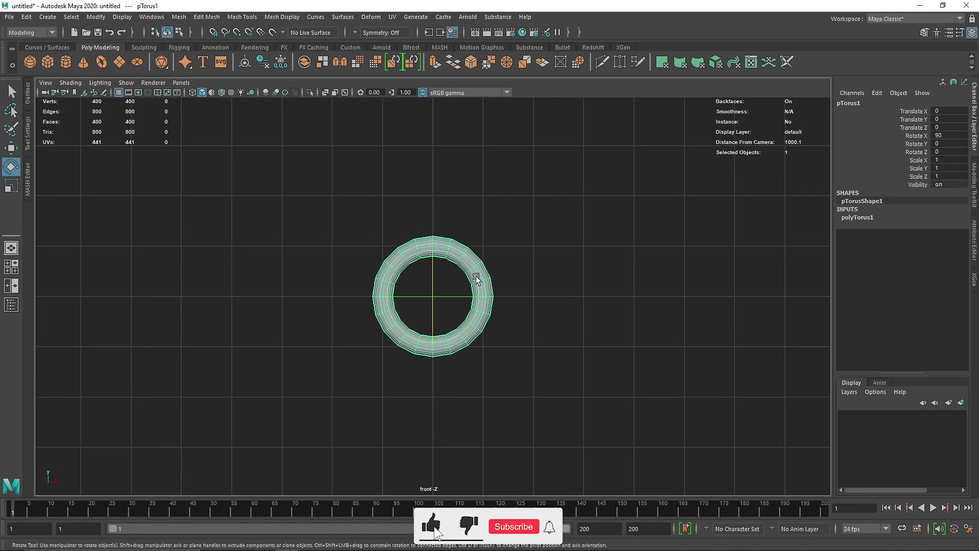
right_drag(474, 278, 476, 296)
drag(564, 378, 346, 306)
key(Delete)
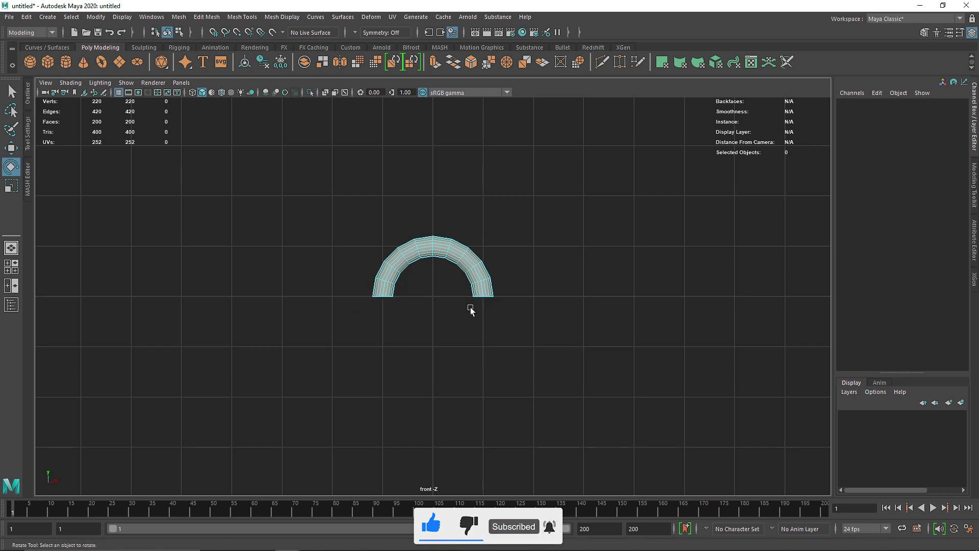
Switch the arch to edge selection and hide the grid in the perspective view
scroll(469, 310, up, 2)
right_drag(475, 285, 533, 209)
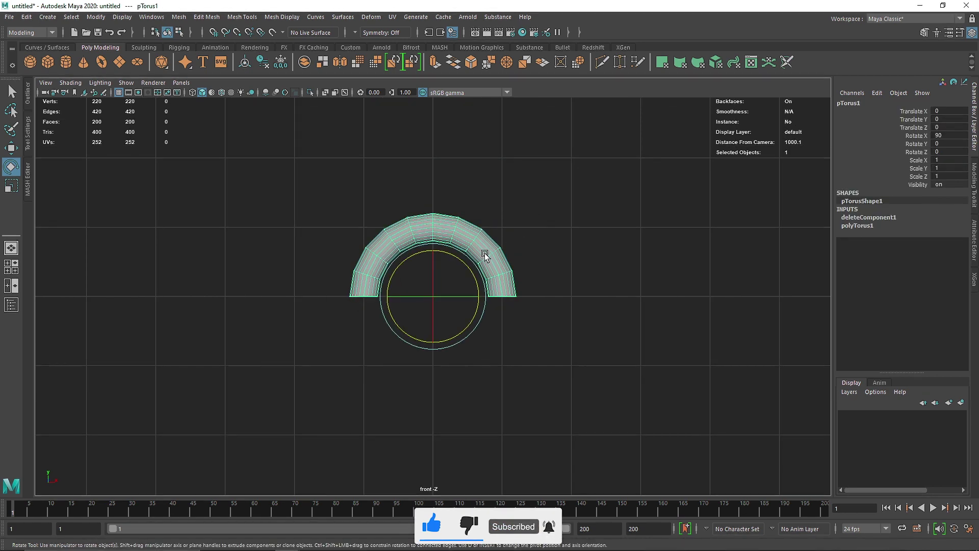
click(849, 229)
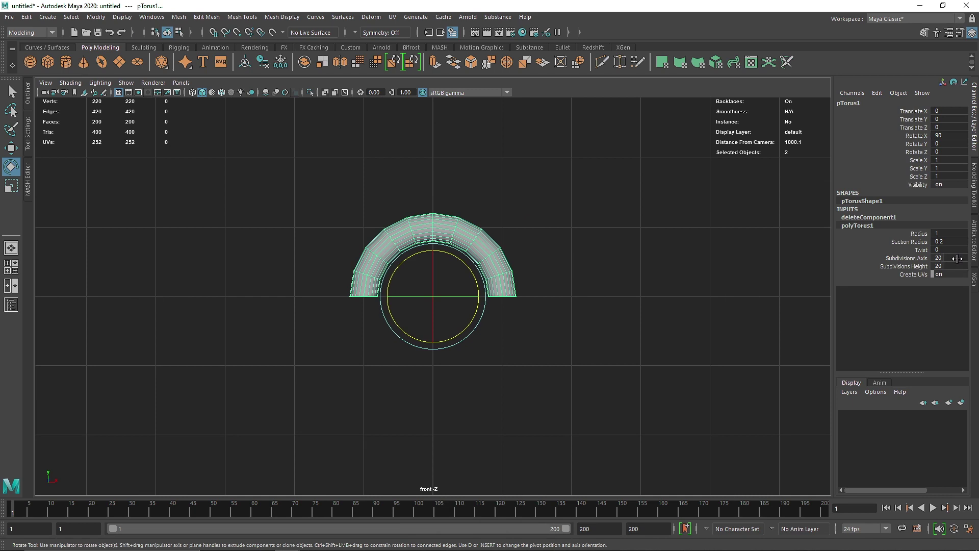
alt+middle_drag(458, 304, 457, 263)
right_drag(507, 233, 508, 204)
right_drag(507, 255, 505, 185)
key(space)
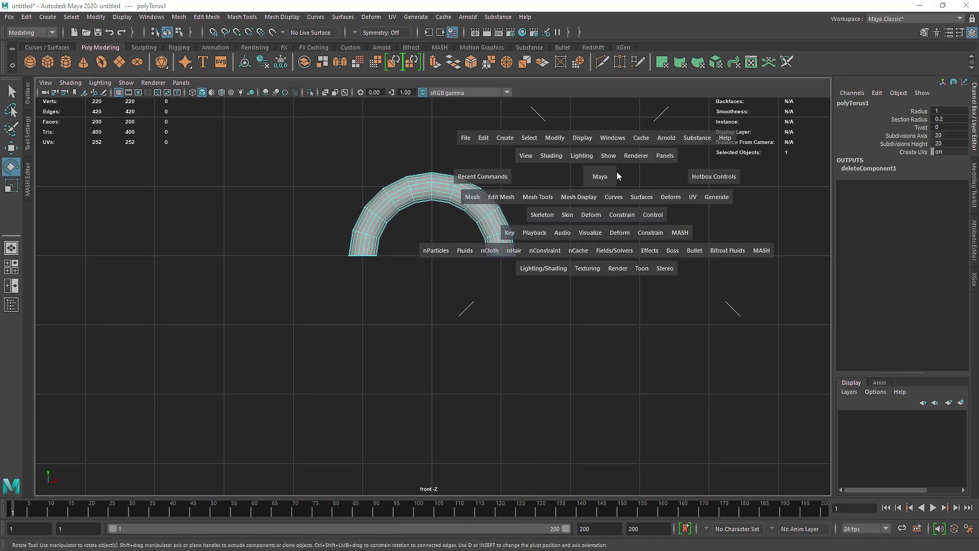
key(space)
alt+drag(620, 257, 490, 278)
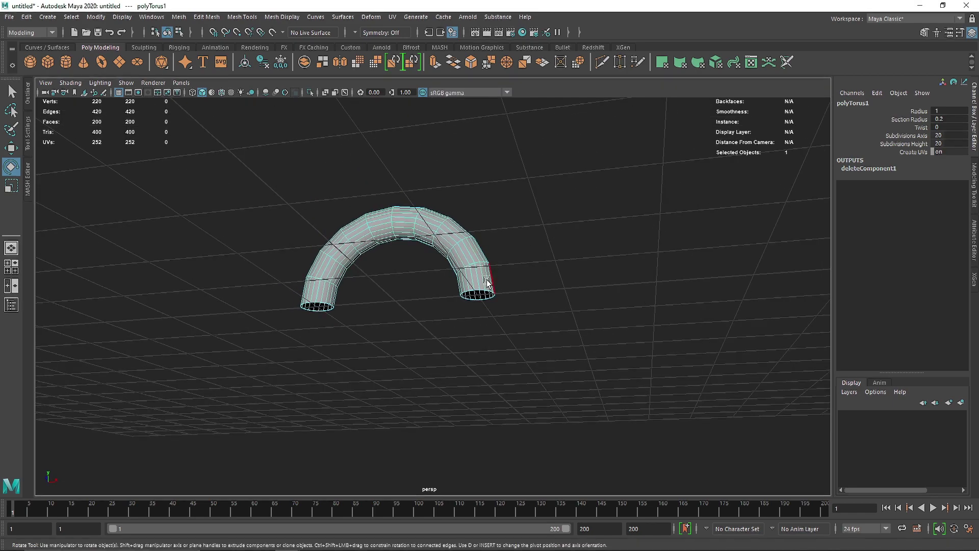
scroll(484, 283, up, 2)
scroll(572, 280, up, 2)
scroll(573, 280, up, 4)
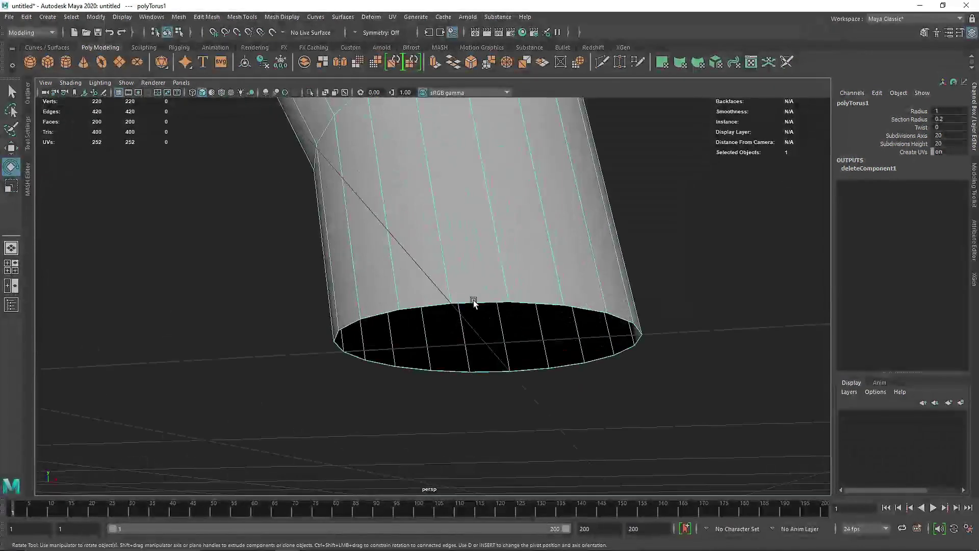
click(118, 94)
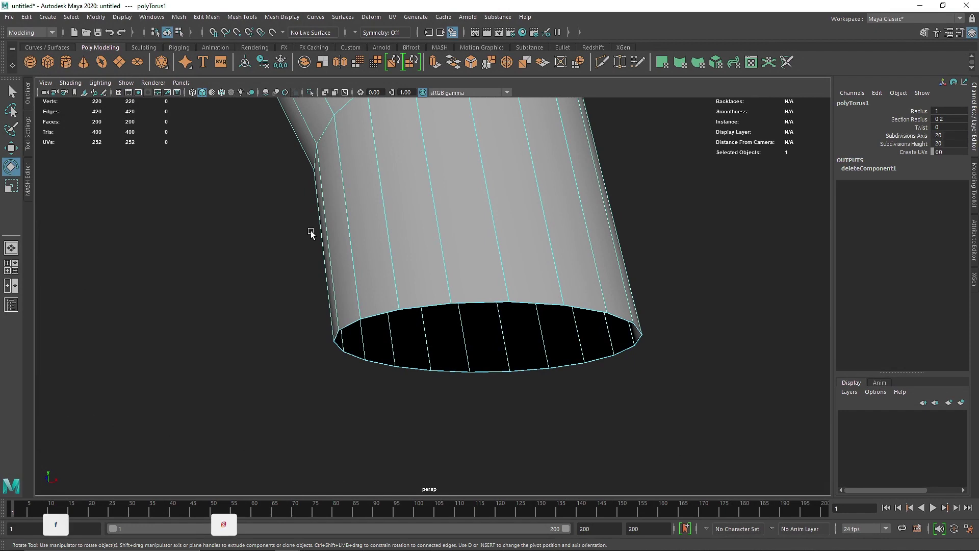
Extrude the border edge loop at the arch's right end straight down about 8 units, snapped to the grid, to form the cane's shaft
double_click(429, 302)
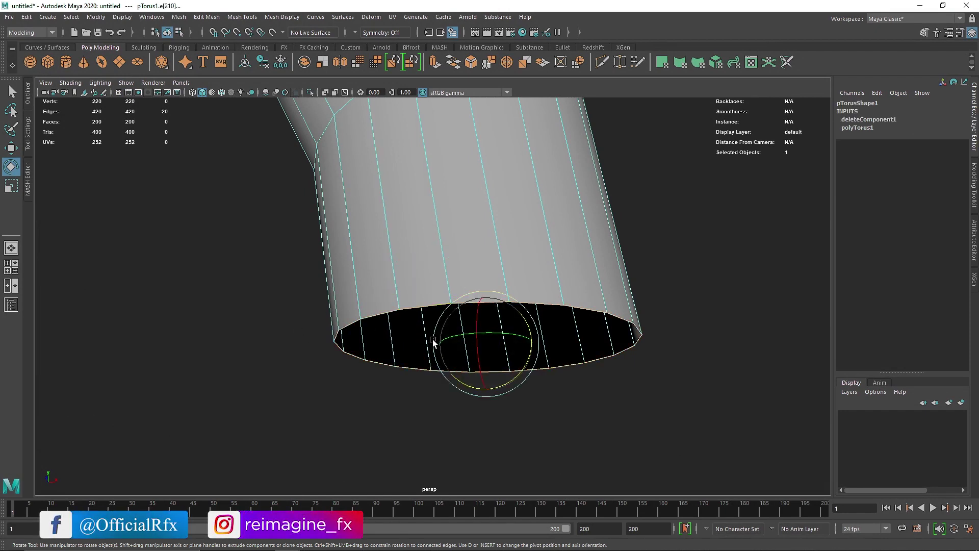
scroll(435, 339, down, 5)
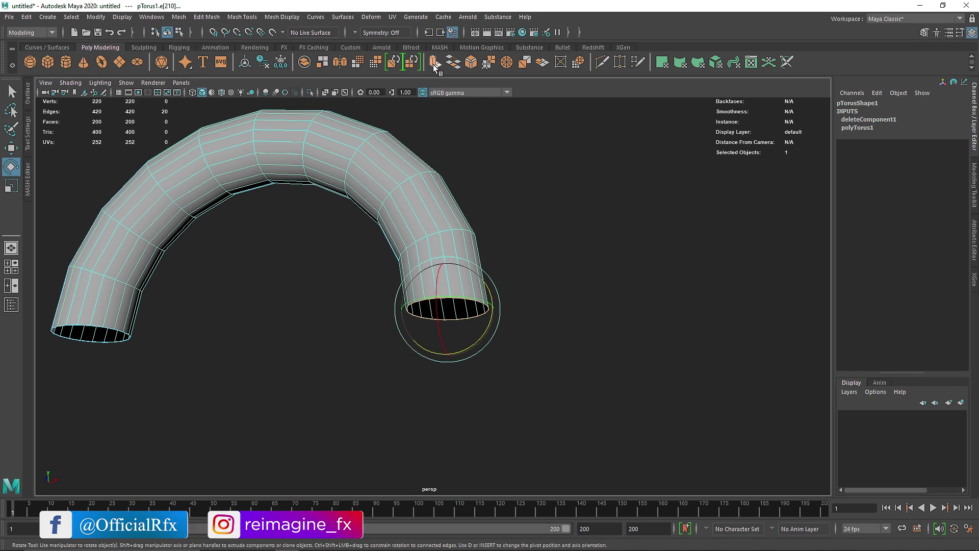
click(209, 17)
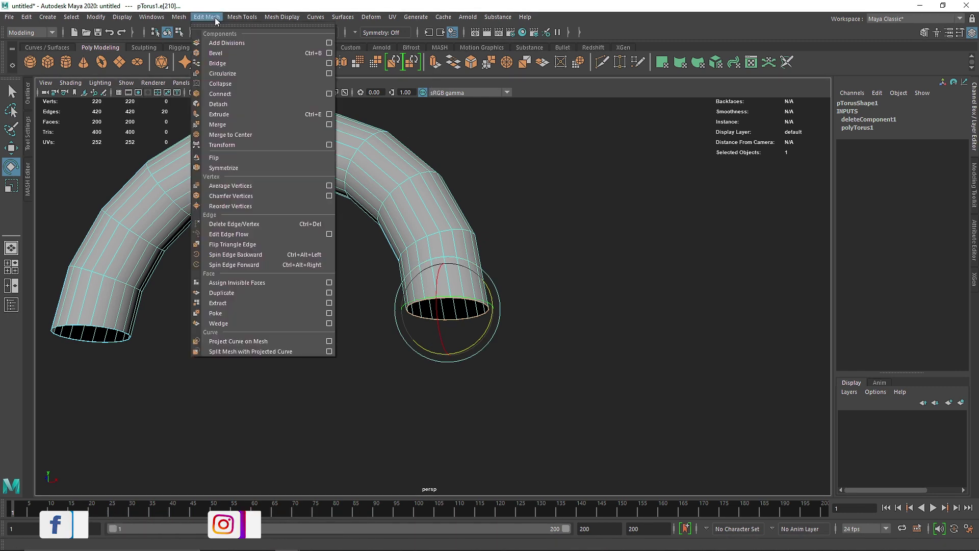
click(224, 118)
scroll(418, 354, down, 7)
alt+drag(417, 354, 420, 360)
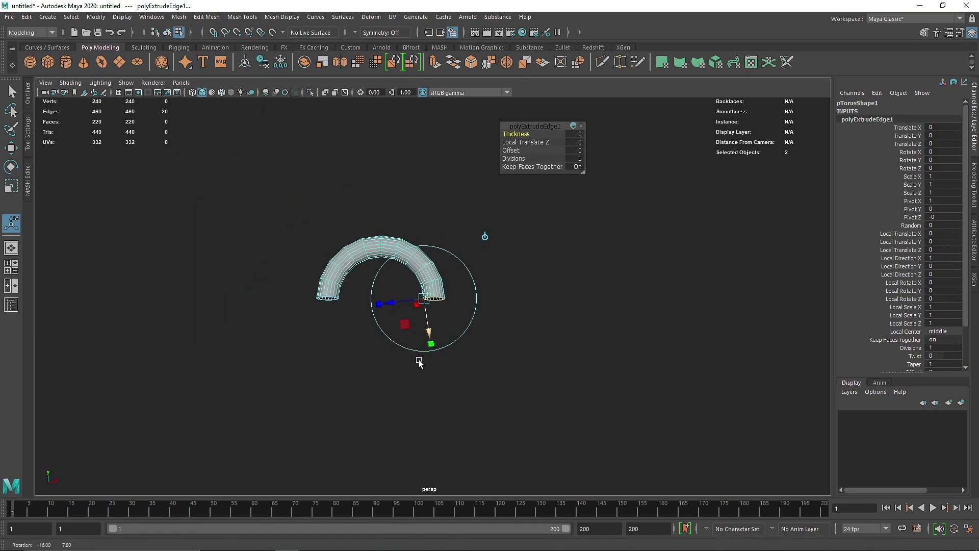
key(w)
key(space)
key(space)
scroll(472, 440, down, 6)
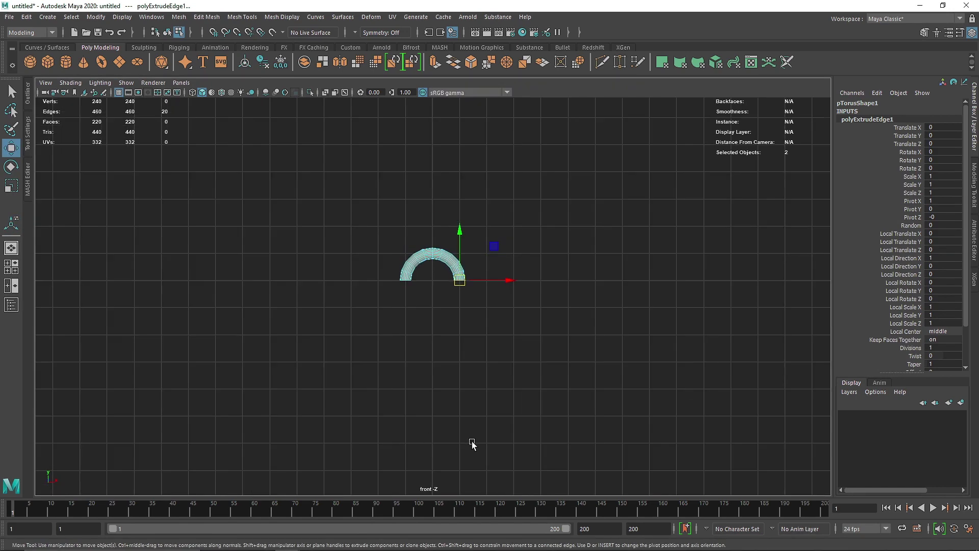
alt+middle_drag(472, 440, 456, 396)
drag(449, 205, 454, 429)
alt+middle_drag(454, 430, 454, 366)
drag(443, 413, 441, 362)
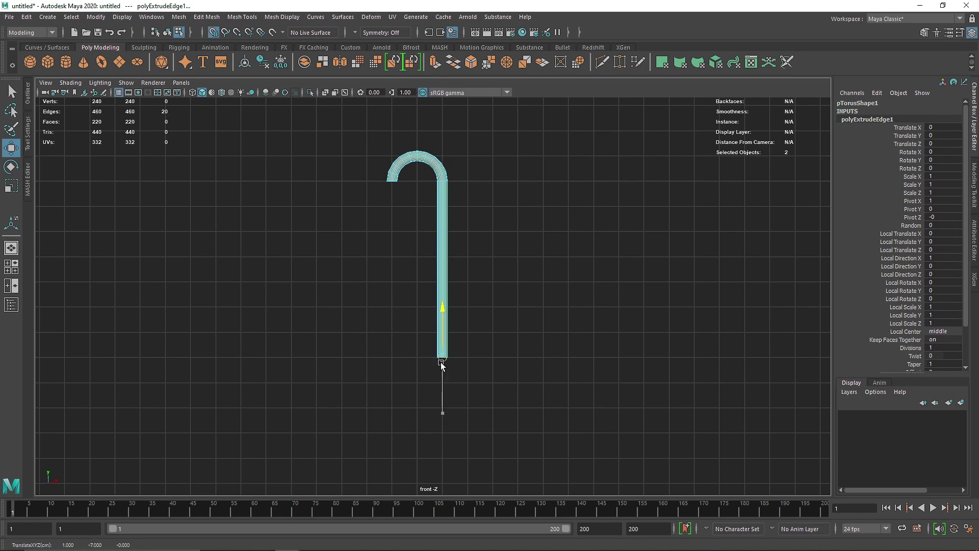
alt+middle_drag(436, 294, 422, 344)
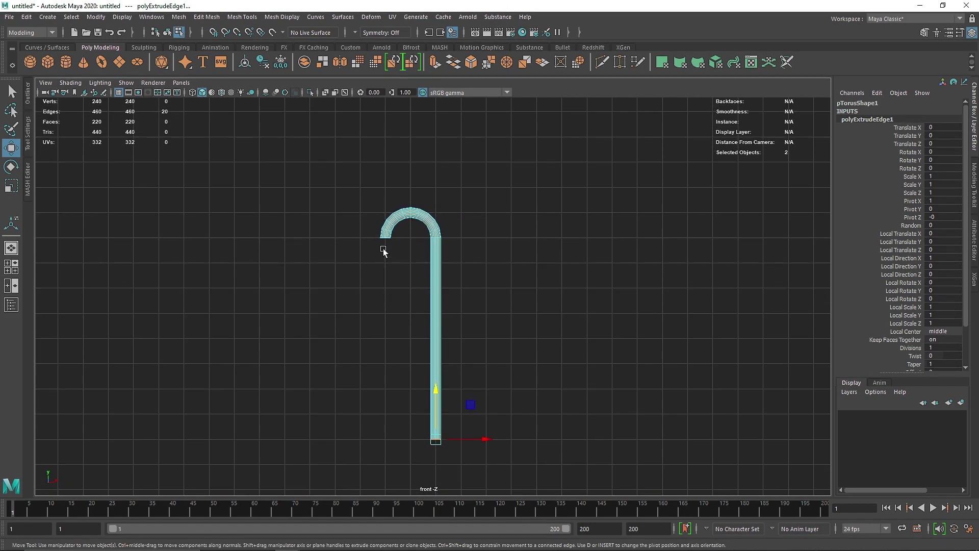
Extrude the border edges of the arch's left end straight down about 0.4 units
scroll(383, 251, up, 3)
click(361, 209)
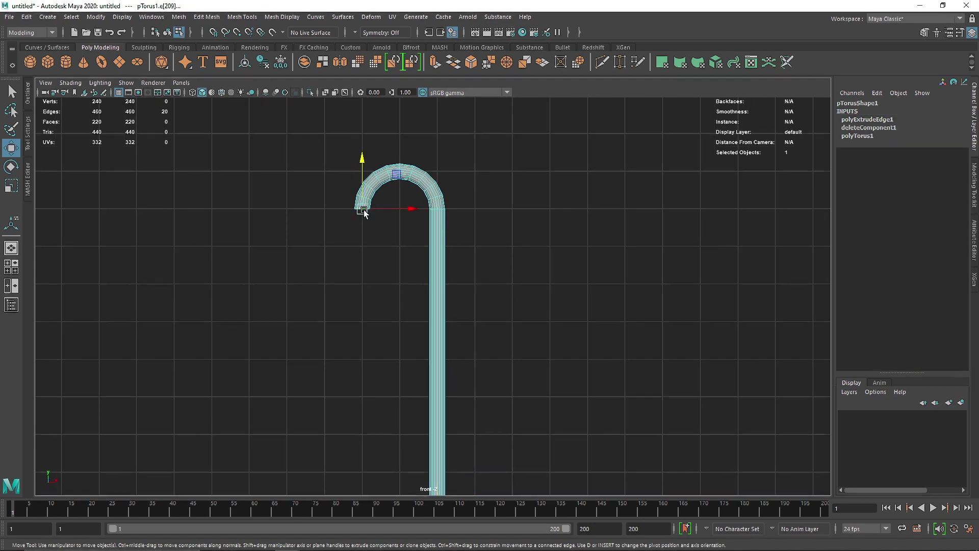
scroll(362, 209, up, 3)
alt+middle_drag(311, 163, 407, 299)
scroll(396, 280, up, 1)
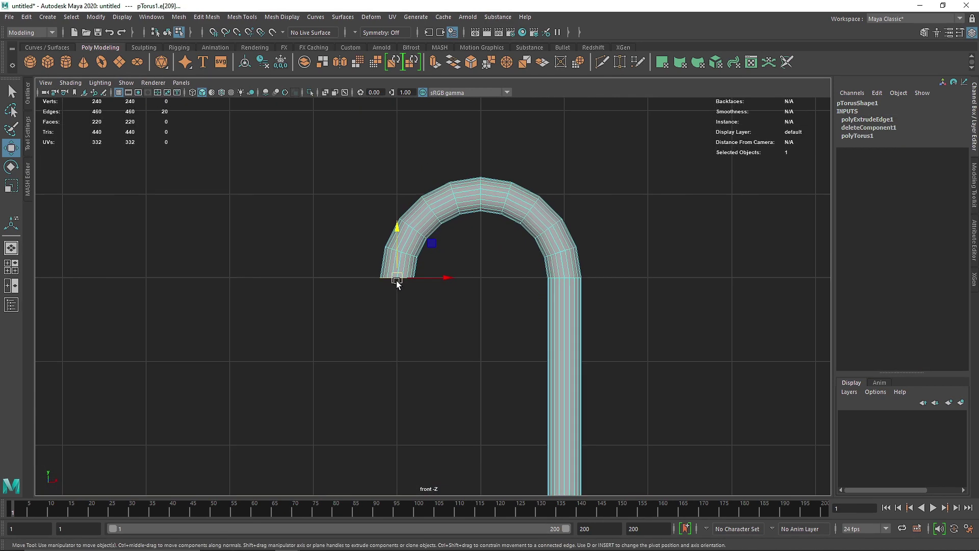
key(ctrl+e)
key(w)
drag(398, 234, 399, 267)
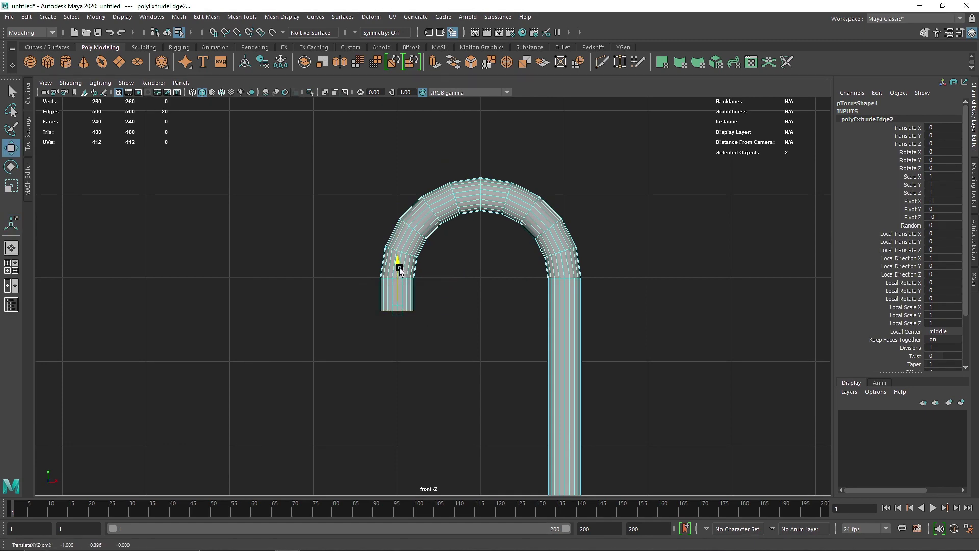
Close the open end of the cane's short hook side with Fill Hole
key(space)
key(space)
alt+drag(479, 188, 459, 286)
alt+middle_drag(443, 238, 490, 337)
scroll(385, 240, up, 4)
scroll(361, 225, up, 4)
alt+middle_drag(293, 190, 339, 273)
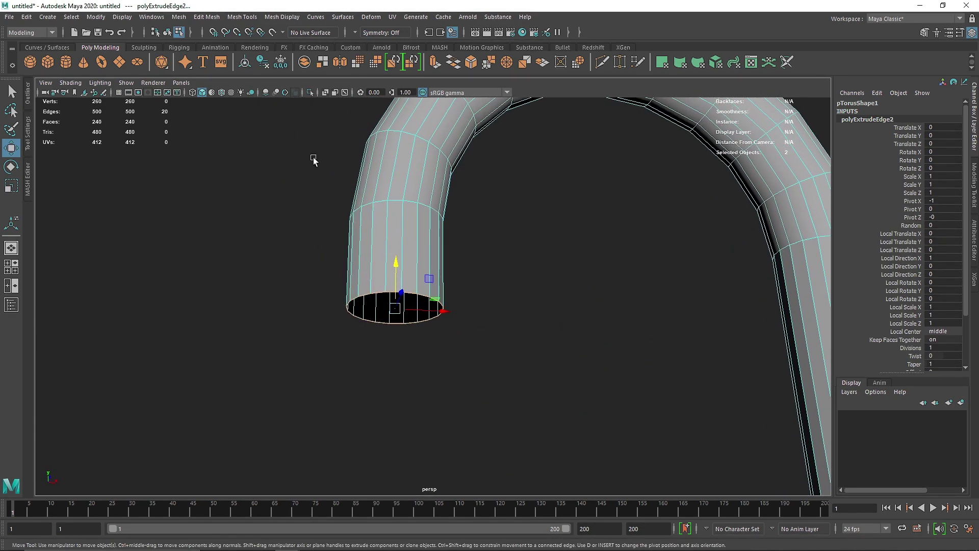
click(183, 18)
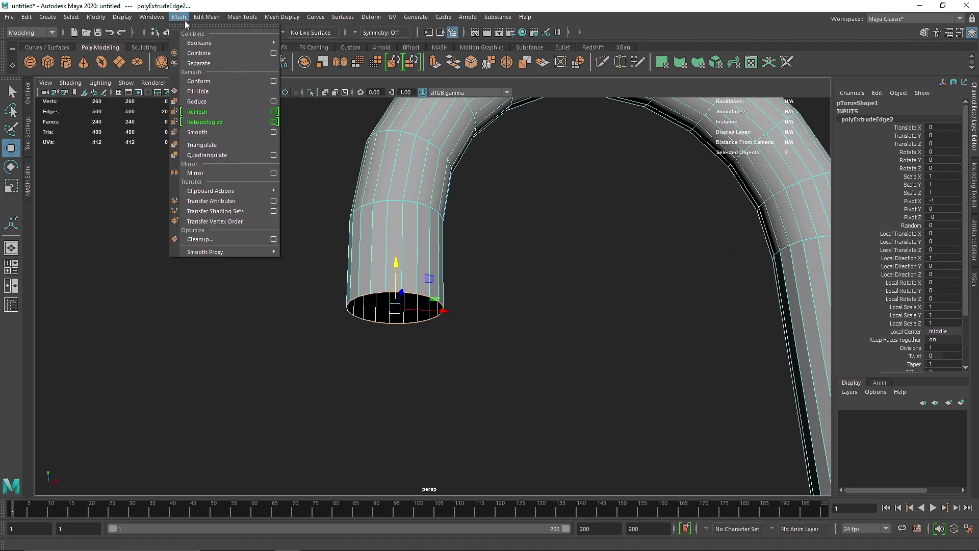
click(209, 92)
Bevel the cap face on the hook's short end with fraction 1 and 12 segments to round the tip
scroll(414, 296, up, 3)
right_drag(339, 276, 338, 283)
click(343, 302)
click(343, 302)
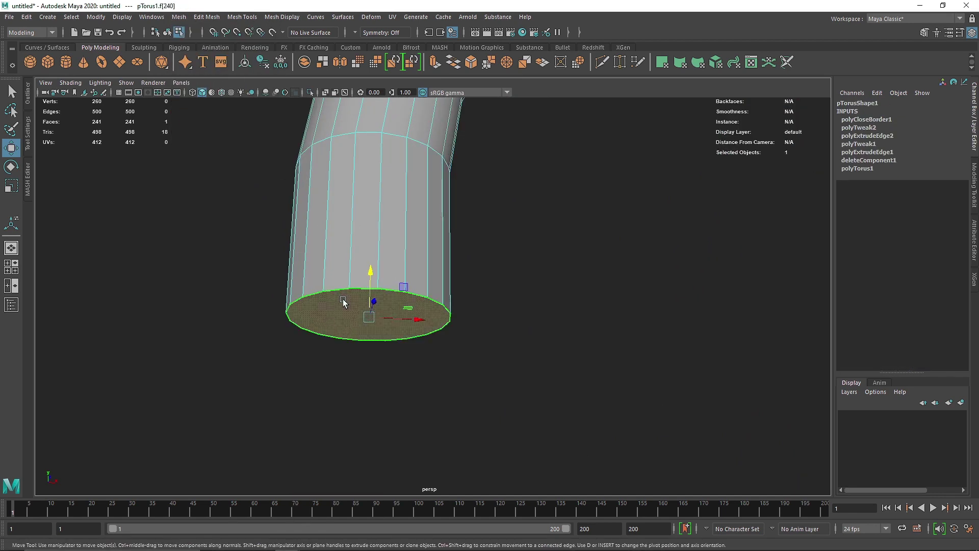
click(470, 63)
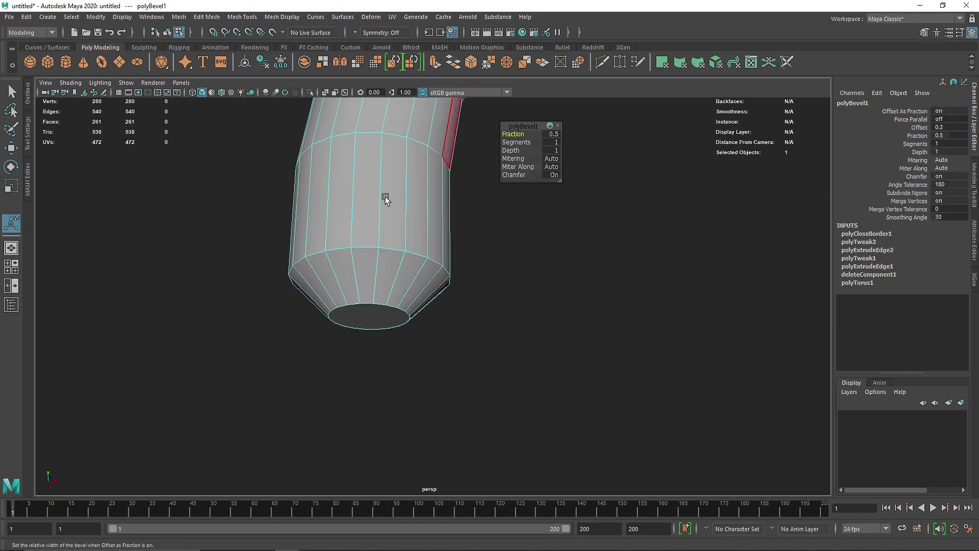
mouse_move(466, 264)
alt+mouse_down()
mouse_move(440, 280)
mouse_move(450, 273)
alt+mouse_up()
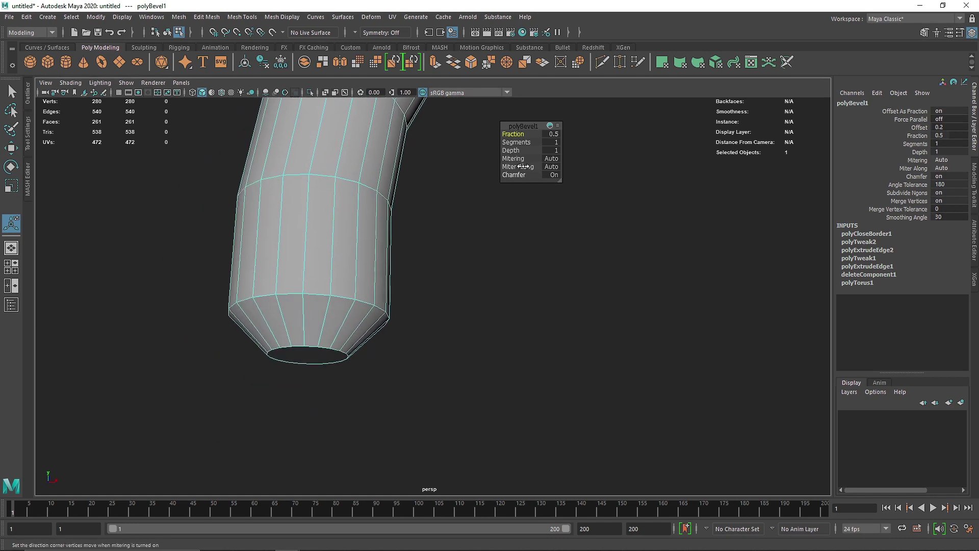
drag(513, 134, 573, 143)
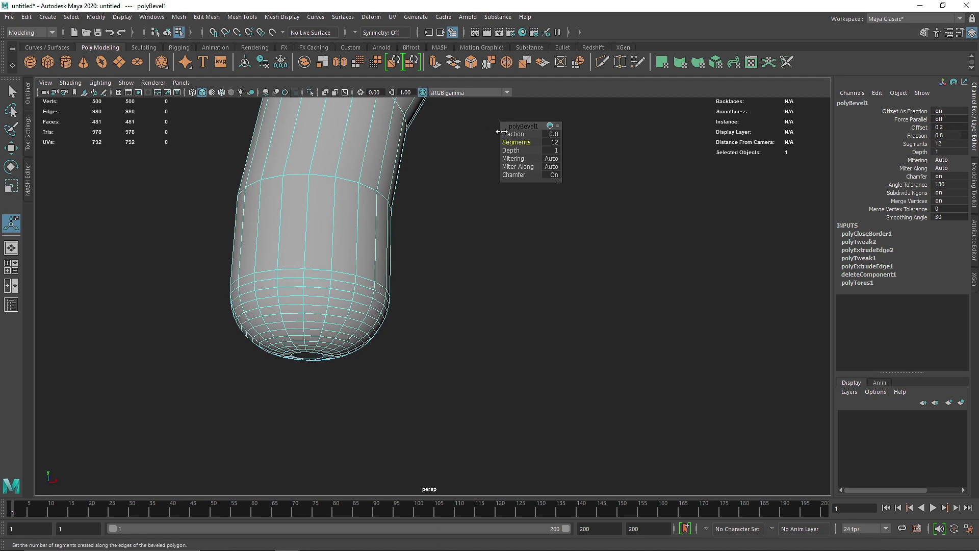
drag(505, 134, 513, 134)
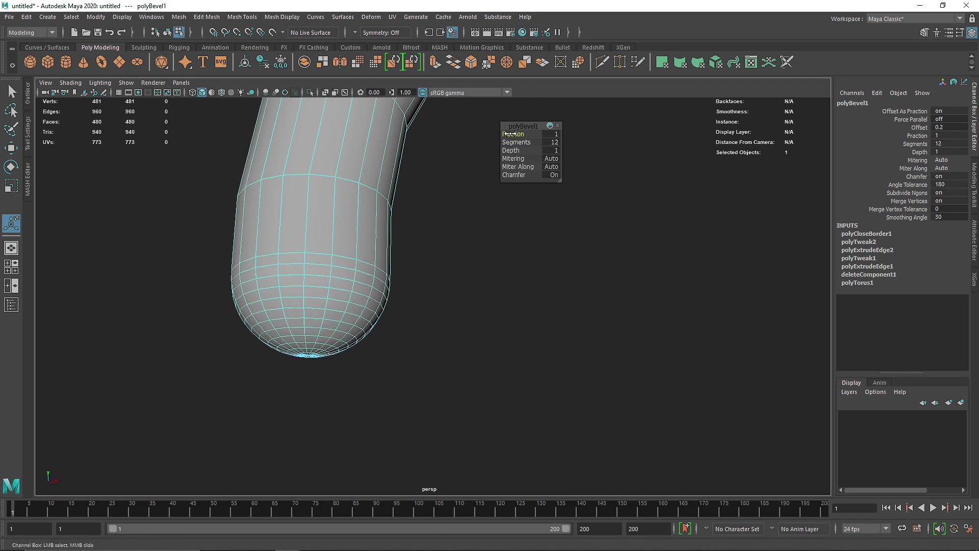
key(3)
scroll(348, 277, down, 5)
alt+drag(348, 277, 378, 302)
key(1)
Select the border edge loop at the shaft's lower end and close it with Fill Hole
scroll(378, 302, down, 8)
alt+middle_drag(481, 385, 433, 116)
alt+drag(408, 321, 392, 221)
scroll(399, 228, up, 7)
alt+middle_drag(316, 160, 393, 260)
scroll(419, 212, up, 3)
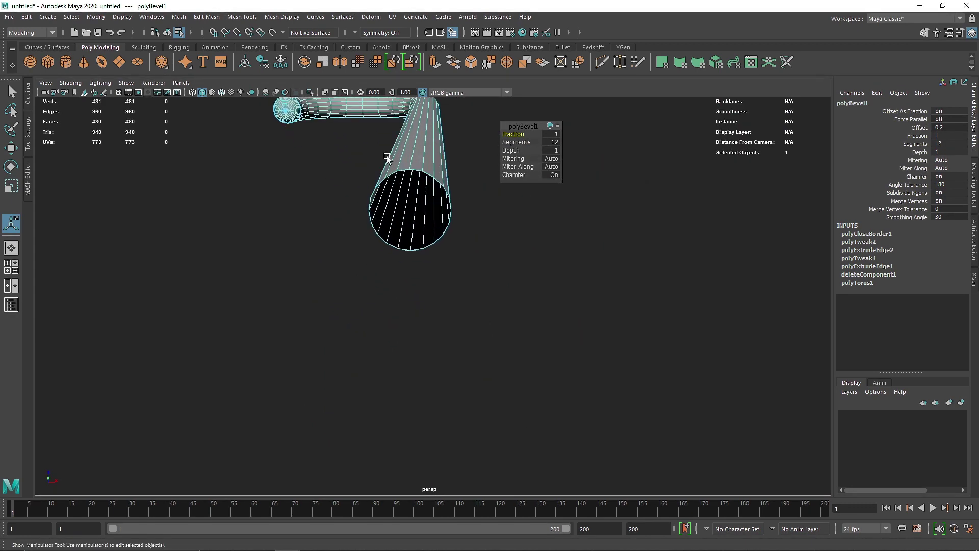
scroll(388, 161, up, 3)
scroll(391, 160, down, 2)
key(q)
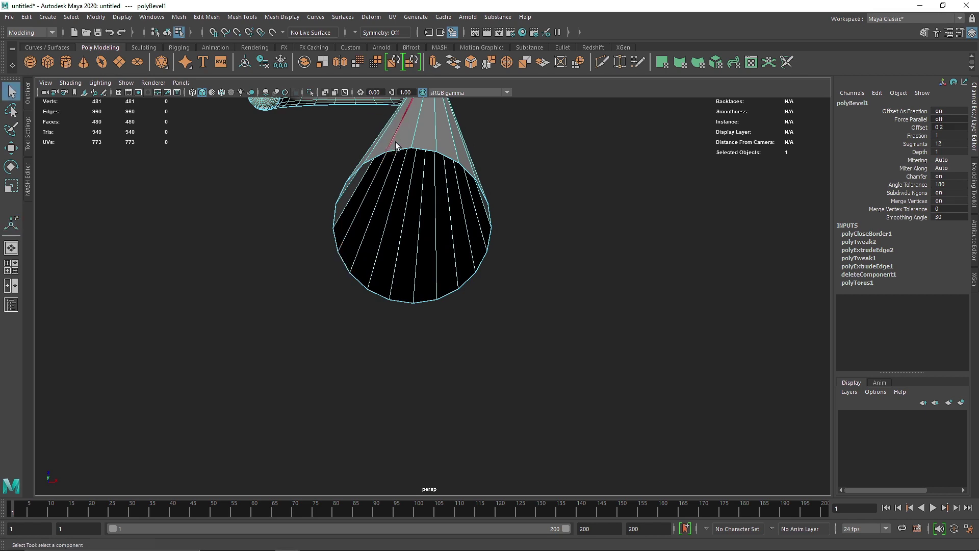
double_click(398, 149)
click(179, 17)
click(207, 86)
Bevel the cap face at the shaft's lower end with fraction 0.9 and 12 segments
right_drag(371, 162, 493, 201)
drag(511, 134, 561, 145)
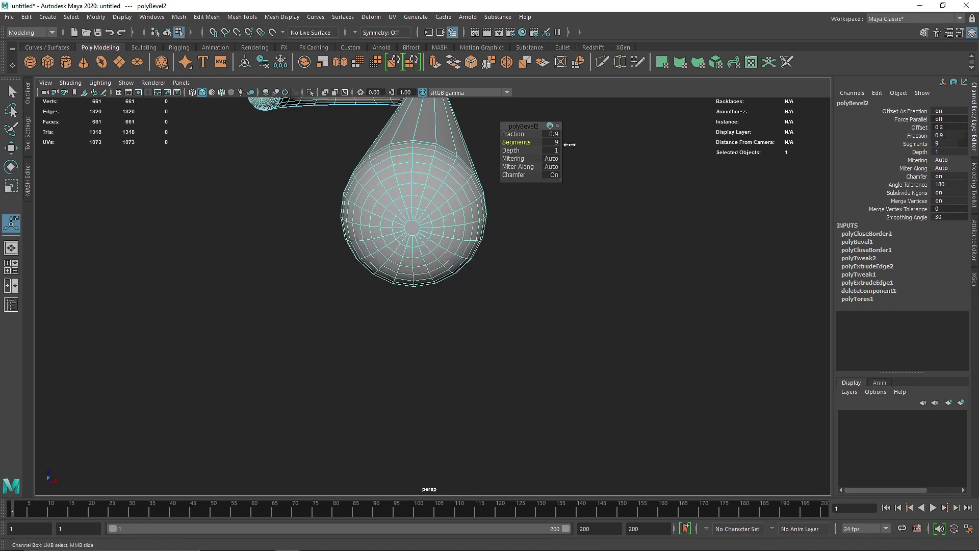
alt+drag(454, 169, 392, 332)
alt+middle_drag(391, 332, 399, 181)
alt+drag(399, 180, 391, 221)
alt+right_drag(391, 221, 388, 270)
alt+middle_drag(388, 270, 387, 310)
scroll(387, 310, down, 6)
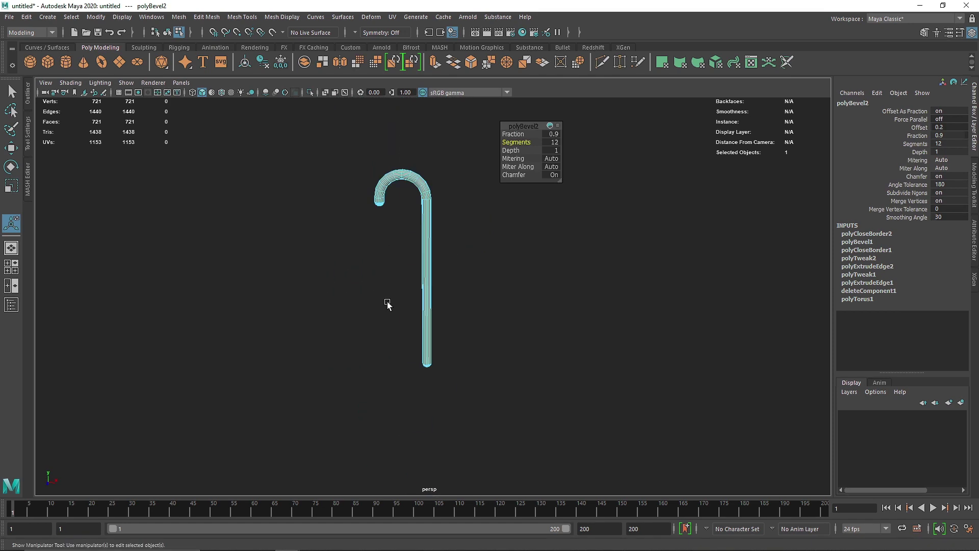
Return the cane to object mode, preview it with mesh smoothing, and restore the unsmoothed display
right_drag(420, 199, 471, 151)
click(471, 147)
alt+drag(434, 277, 408, 282)
click(450, 260)
key(3)
click(507, 256)
click(428, 265)
key(1)
Insert six edge loops spaced along the cane's straight shaft, from below the hook down to the lower tip, and return to object mode
scroll(430, 230, up, 6)
alt+drag(430, 228, 384, 170)
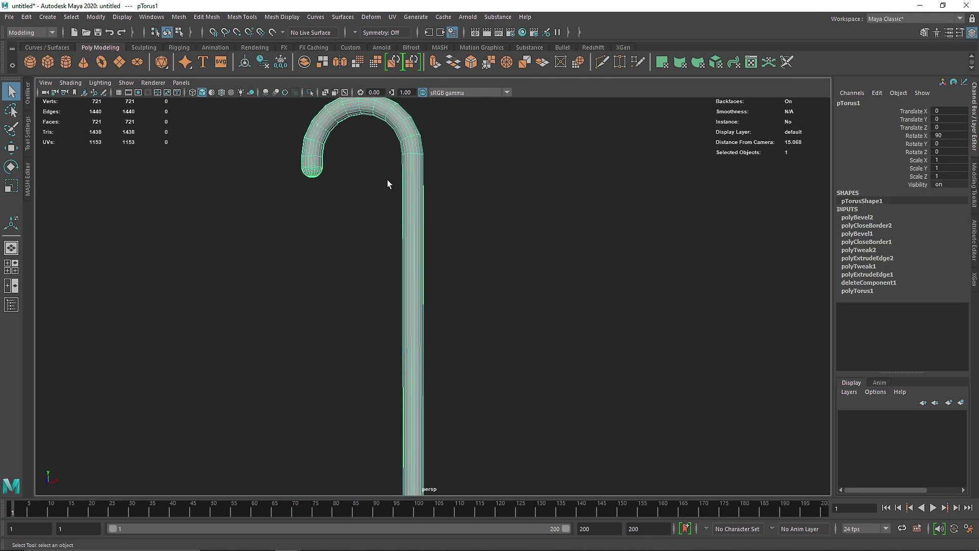
alt+drag(423, 395, 410, 345)
shift+right_drag(408, 219, 353, 239)
click(396, 218)
click(407, 310)
alt+middle_drag(416, 357, 402, 238)
click(395, 252)
click(397, 253)
click(395, 351)
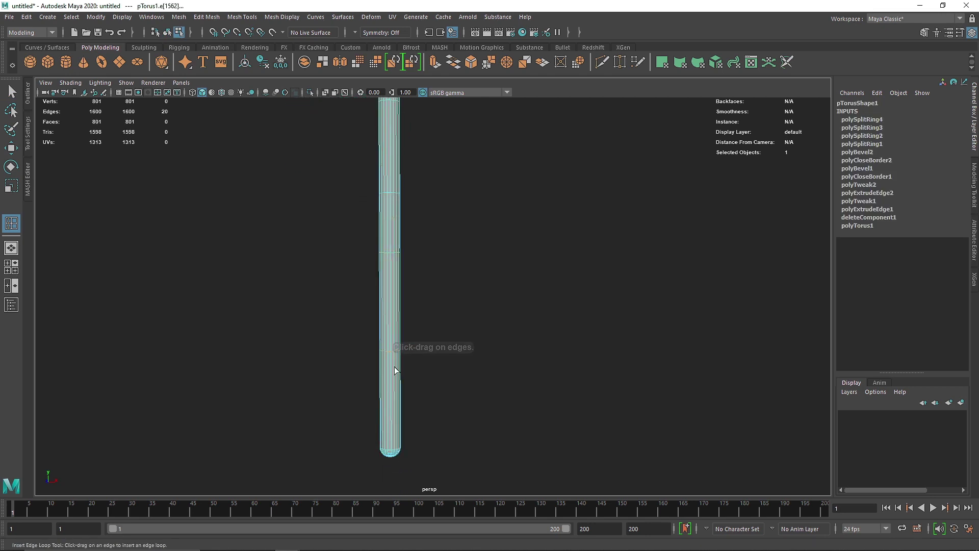
click(395, 445)
alt+drag(397, 341, 429, 167)
right_drag(415, 159, 453, 149)
key(q)
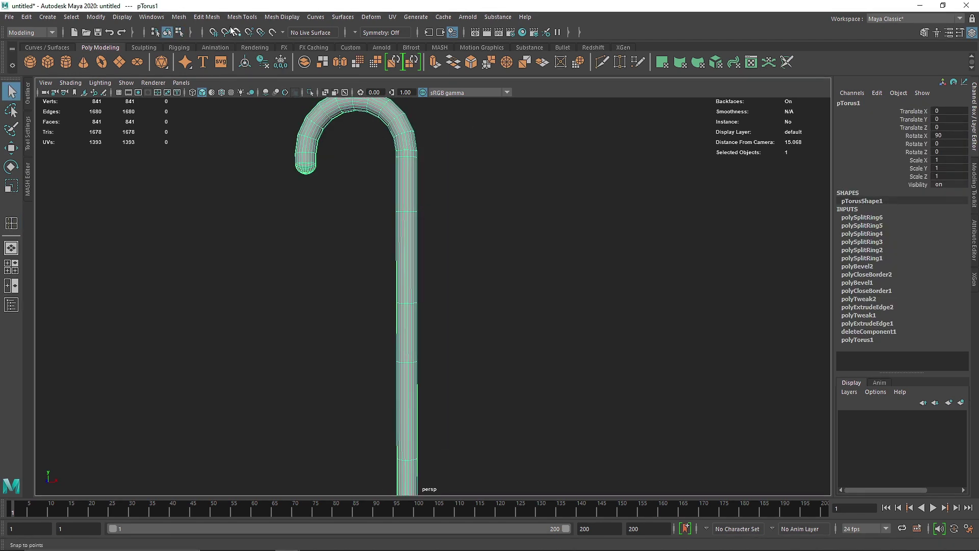
click(212, 19)
mouse_move(235, 19)
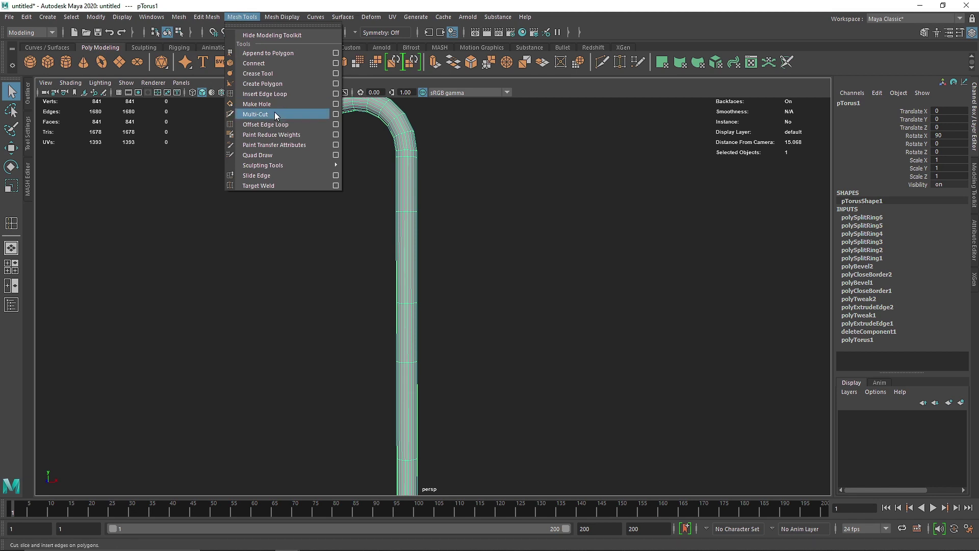
click(279, 250)
scroll(279, 250, down, 4)
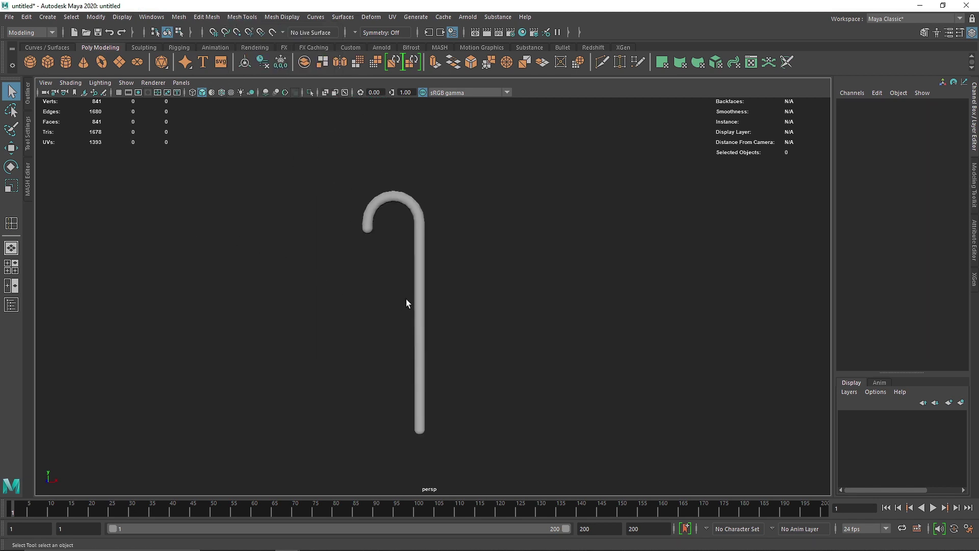
Rename the torus-based cane object to Cane in the Outliner
click(414, 298)
click(11, 304)
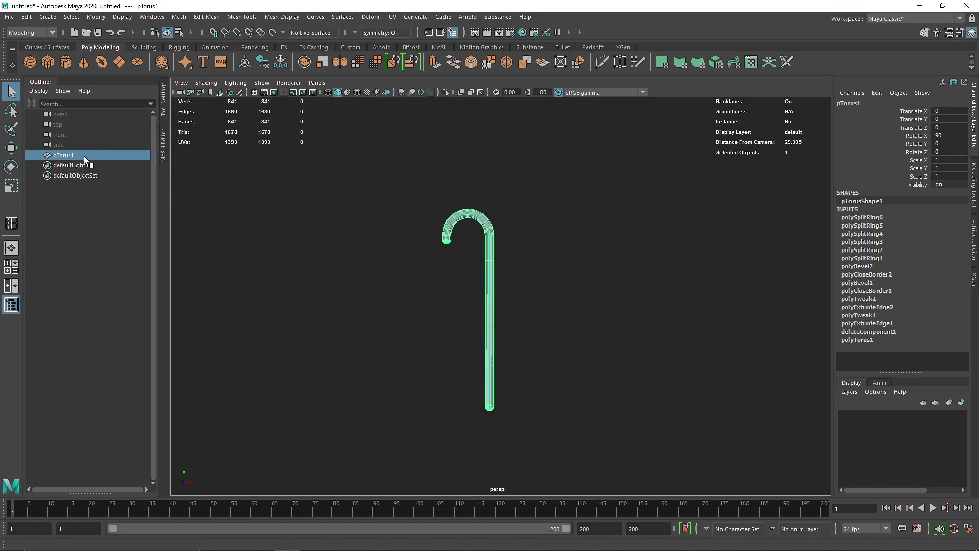
double_click(64, 155)
text(Cane)
key(Return)
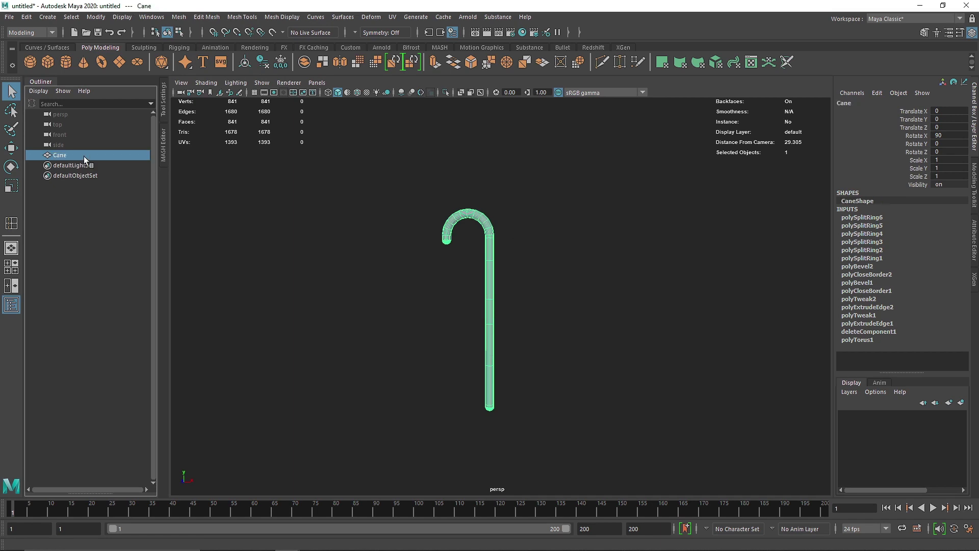
click(33, 80)
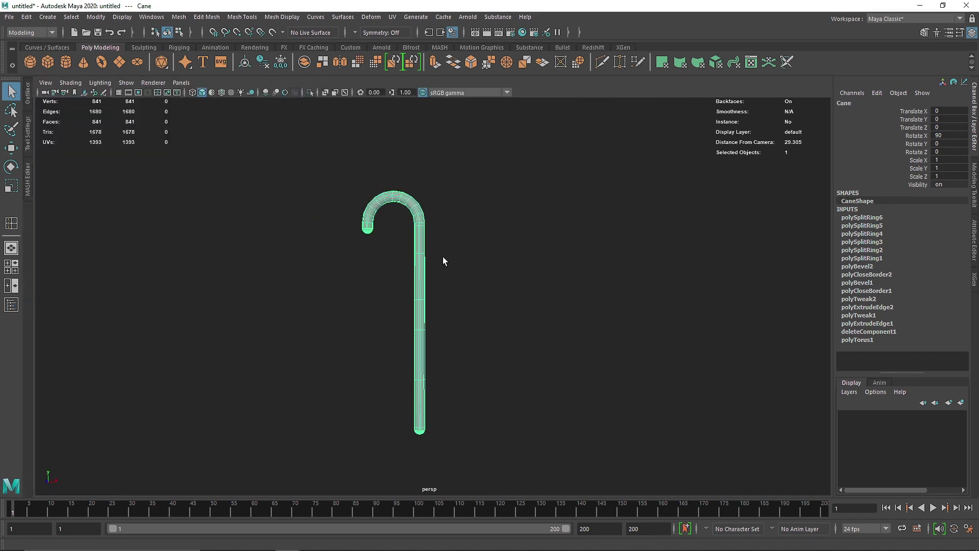
Assign a new Arnold aiStandardSurface material to the cane and name it Candy
right_drag(425, 264, 393, 518)
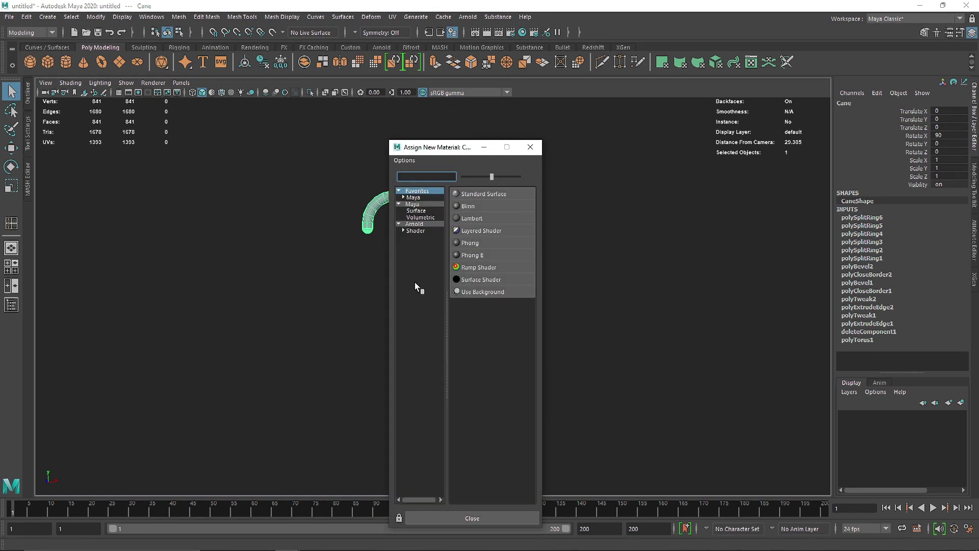
click(415, 231)
click(494, 334)
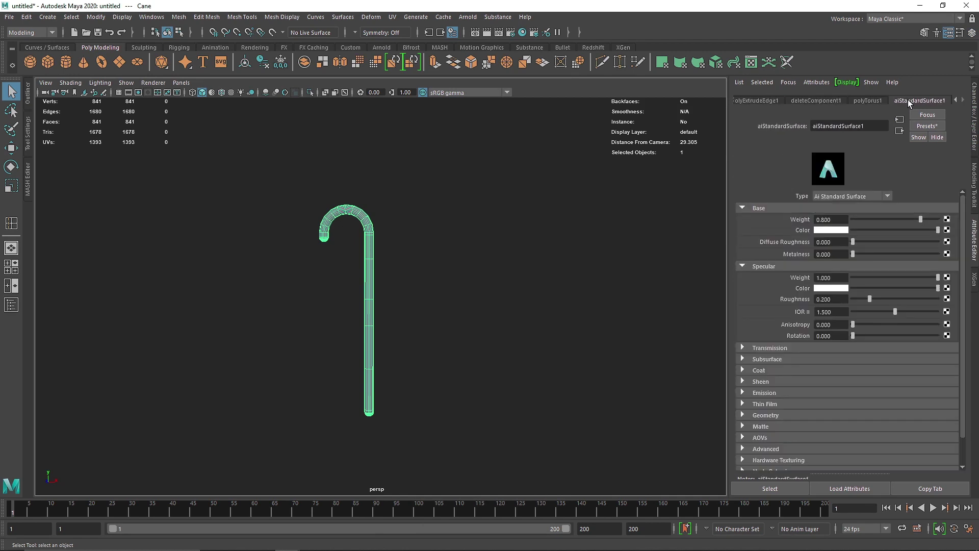
double_click(869, 124)
text(Candy)
key(Return)
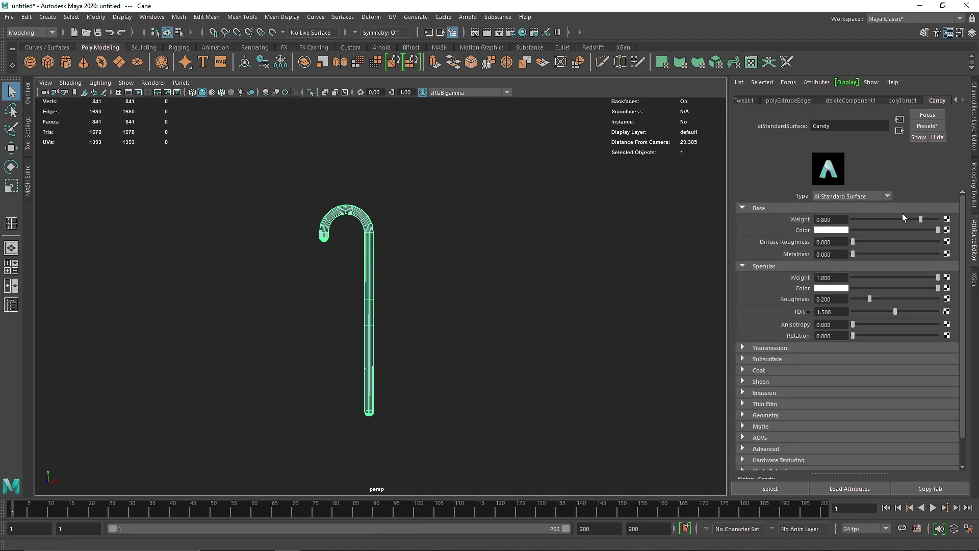
click(378, 255)
scroll(370, 224, up, 2)
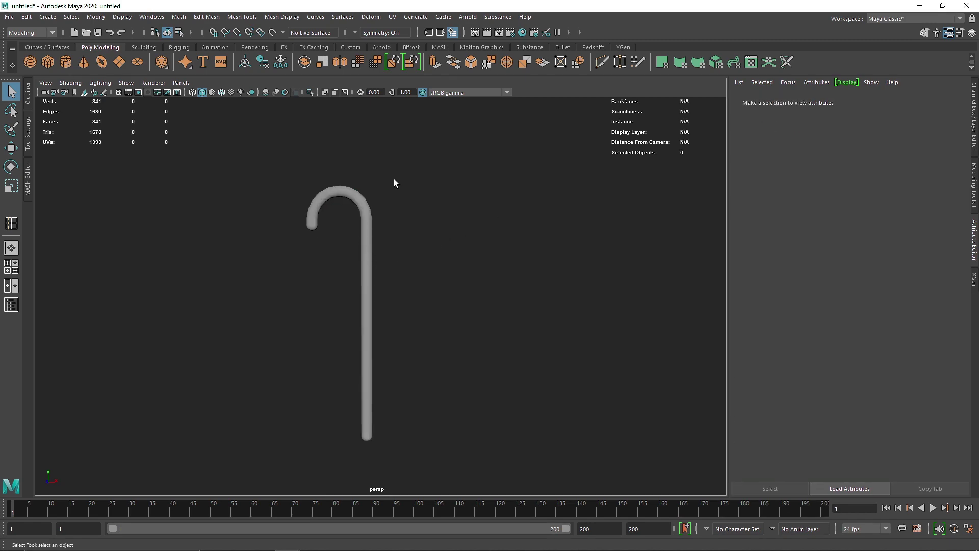
Graph the Candy material's network in the Hypershade, select its node, and start the material preview render
click(522, 32)
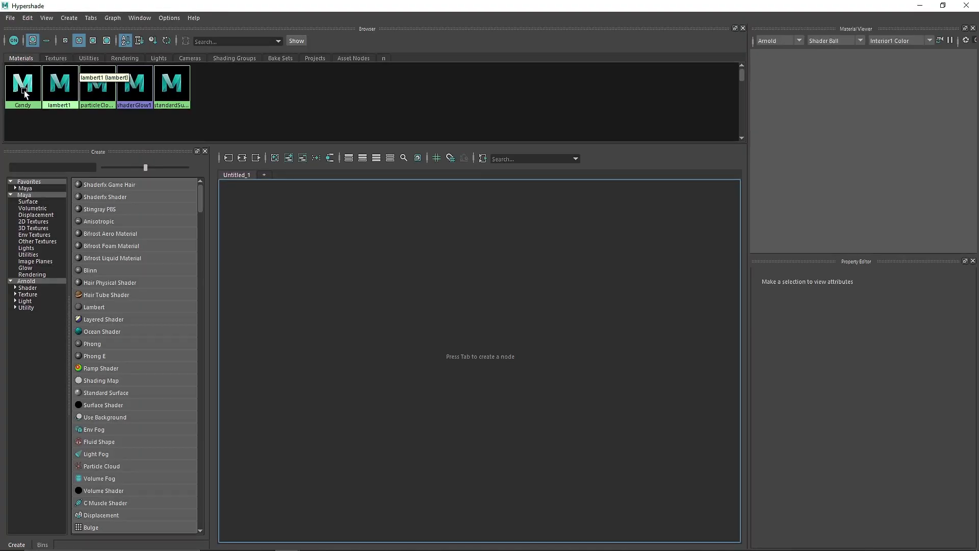
right_click(23, 94)
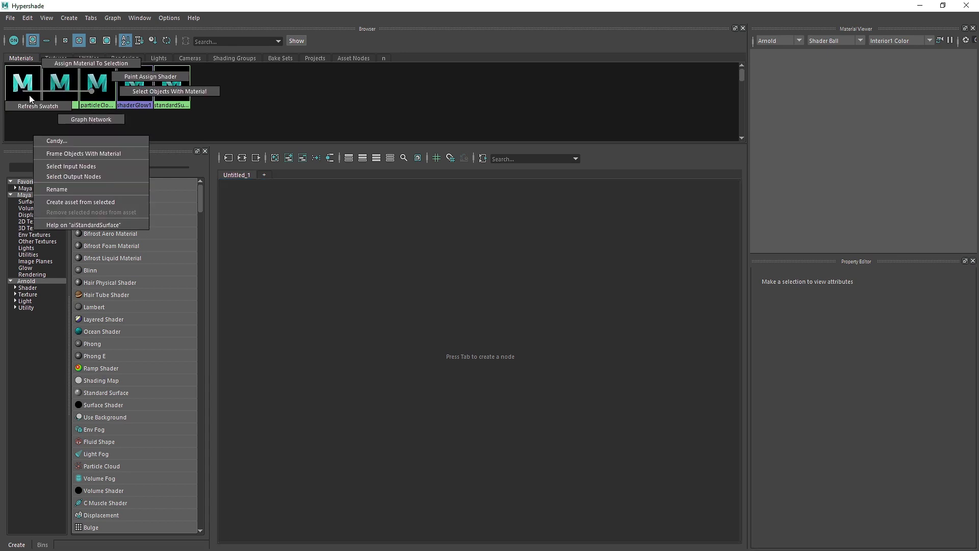
click(84, 118)
alt+middle_drag(492, 276, 553, 308)
click(480, 255)
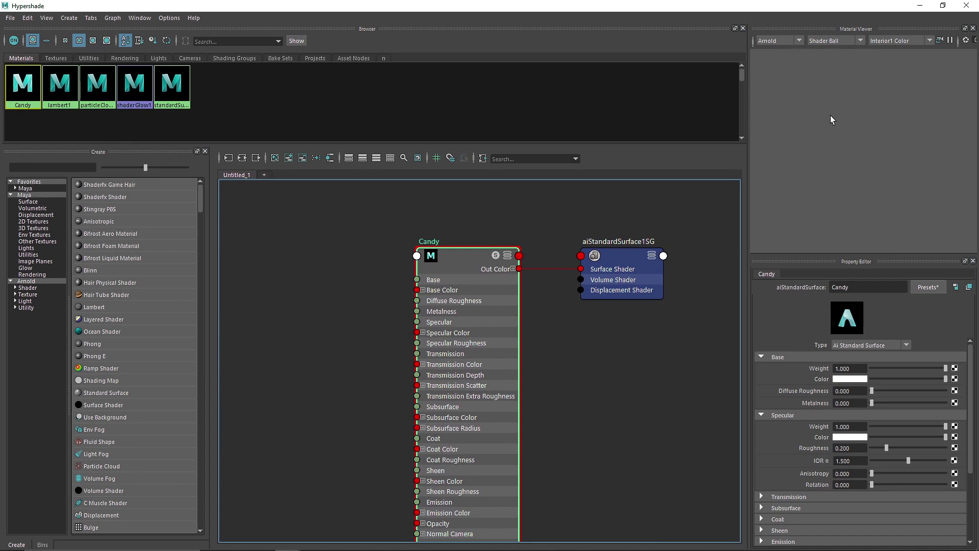
click(950, 43)
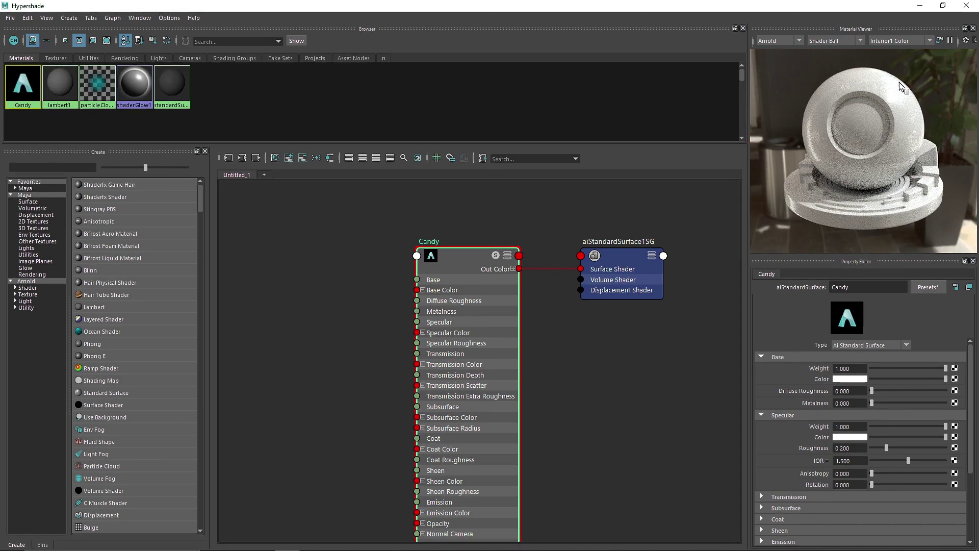
Add a Checker texture to the graph and place its nodes well before the Candy node, leaving space between them
alt+middle_drag(562, 313, 584, 308)
alt+middle_drag(324, 275, 339, 275)
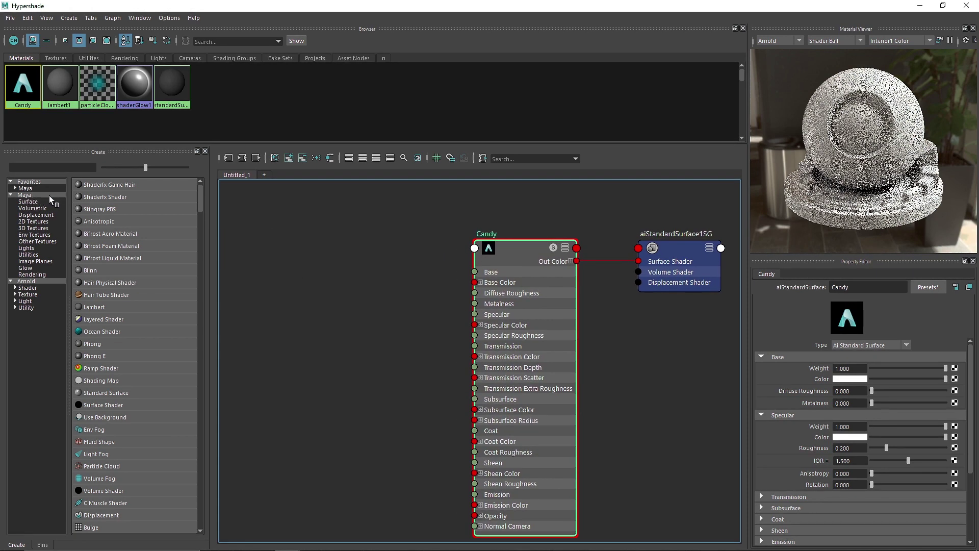
click(41, 195)
scroll(128, 438, down, 2)
click(95, 467)
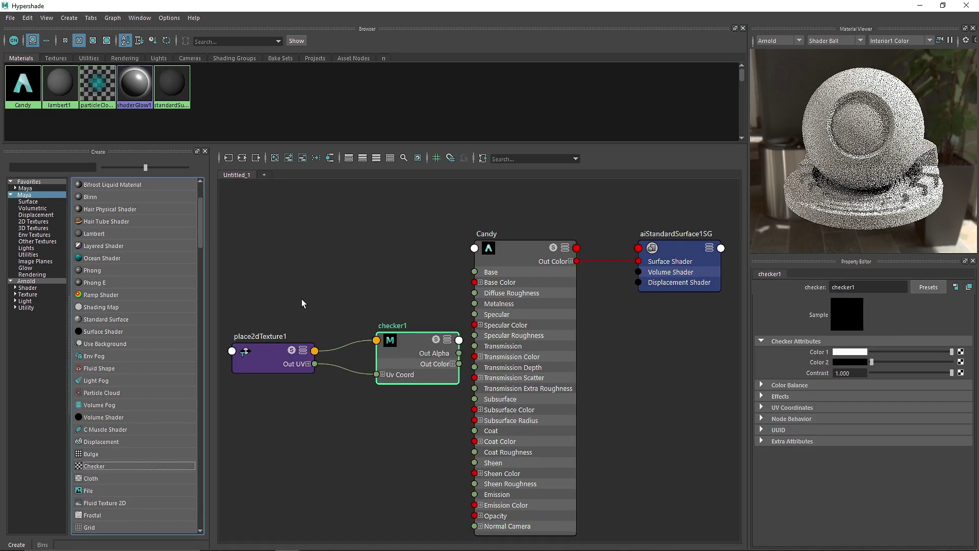
alt+middle_drag(341, 294, 523, 282)
drag(397, 255, 365, 301)
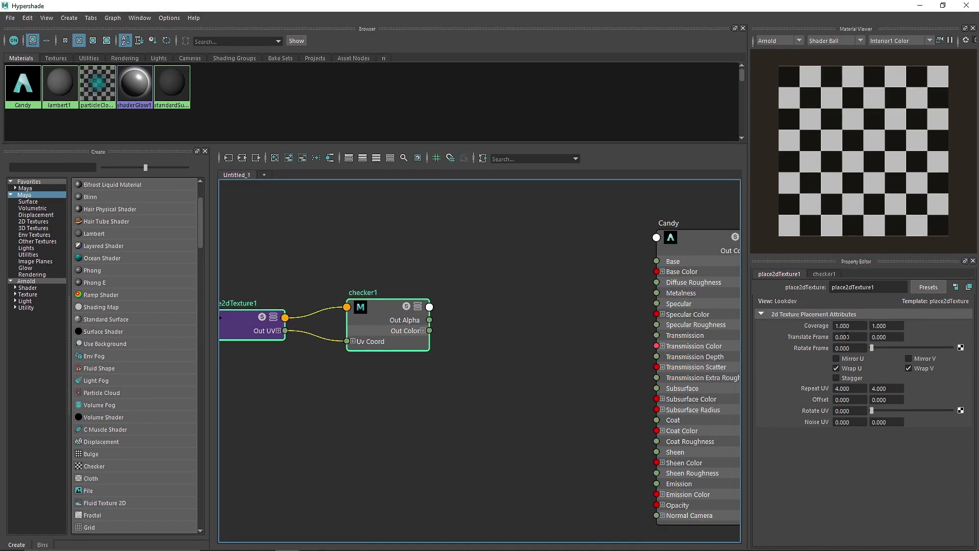
alt+middle_drag(353, 258, 365, 259)
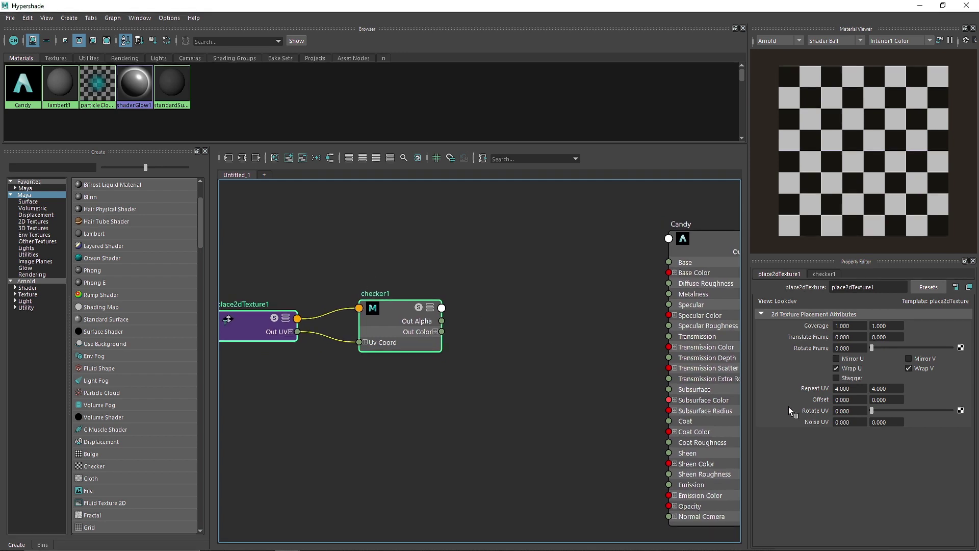
Set the checker placement's Repeat UV to 0 and 45 for thin horizontal stripes
click(858, 390)
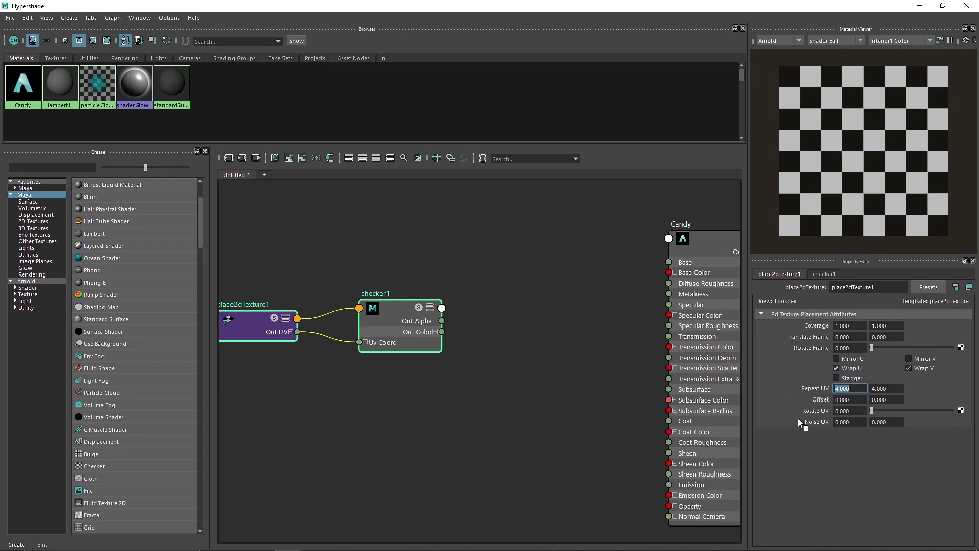
text(0)
key(Return)
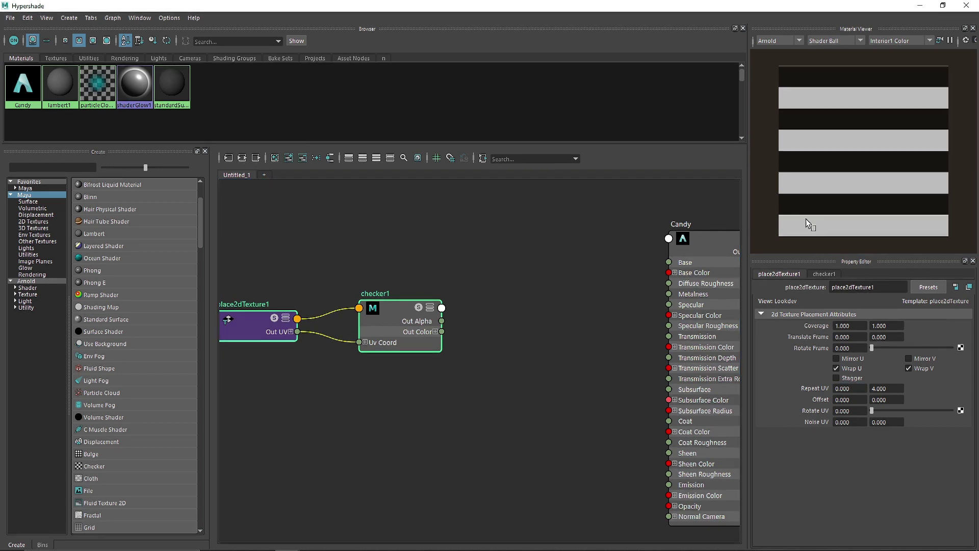
click(897, 389)
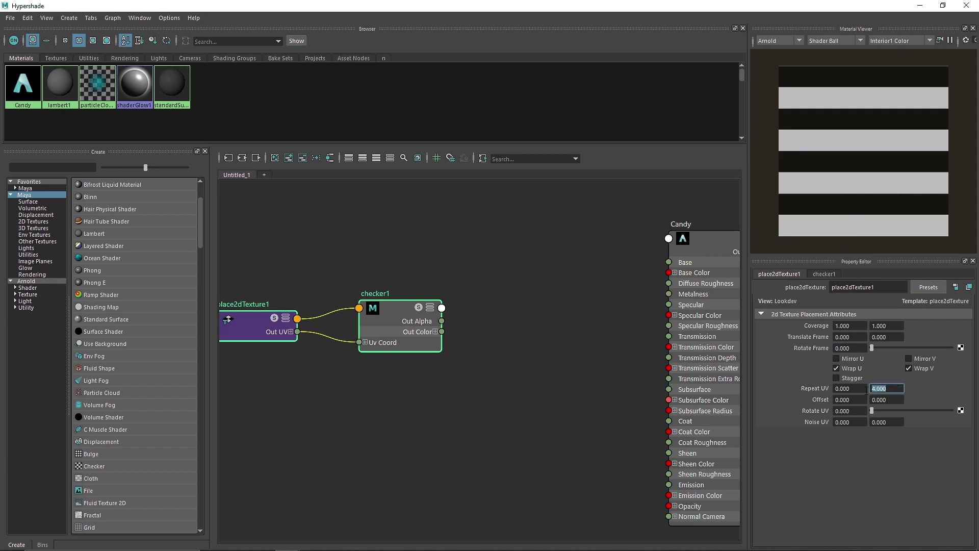
key(Return)
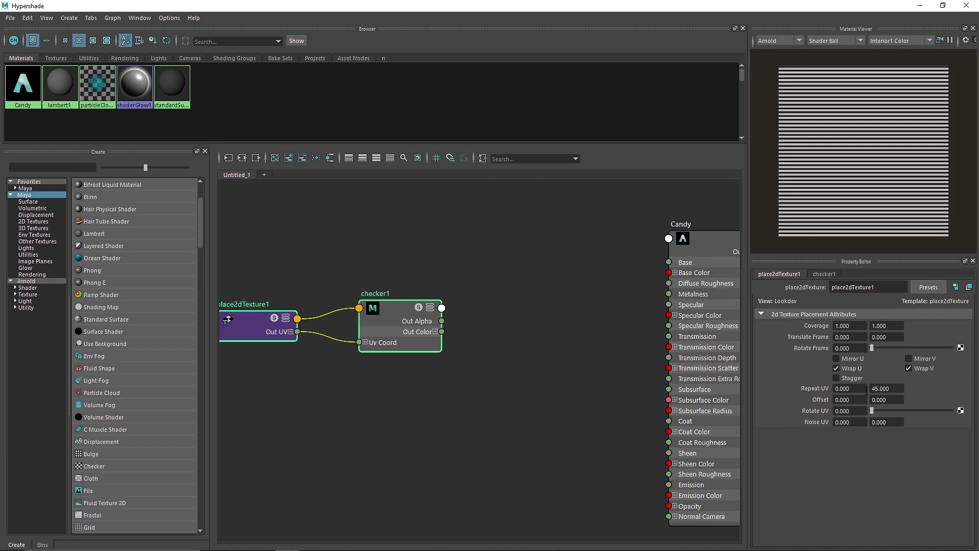
Connect the checker's Out Color to the Candy material's Base Color
scroll(811, 170, up, 6)
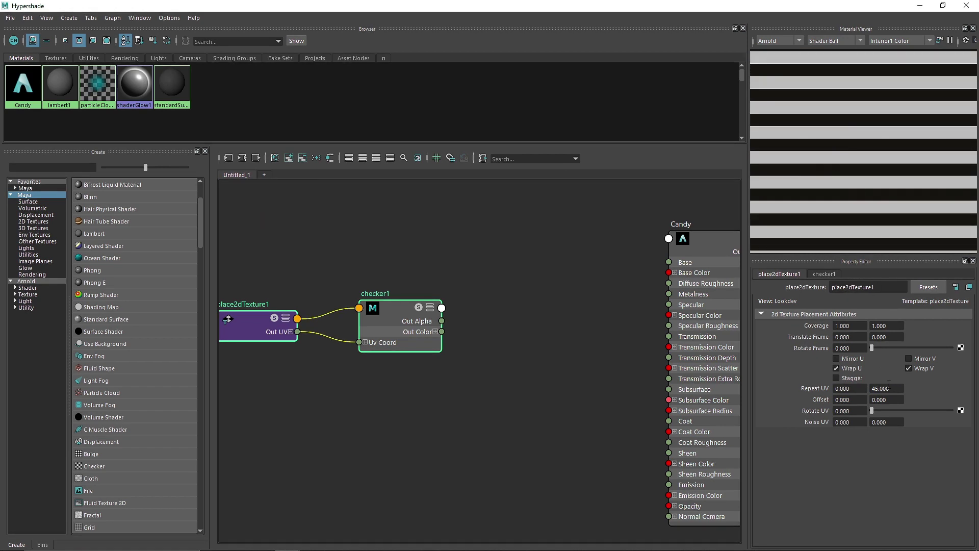
scroll(859, 227, down, 10)
scroll(868, 144, up, 8)
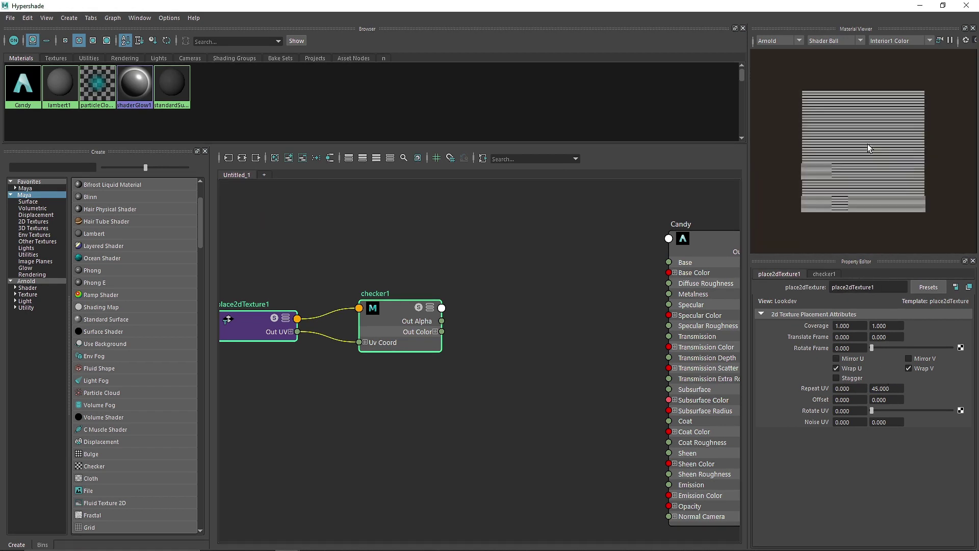
scroll(868, 143, down, 5)
scroll(868, 144, up, 3)
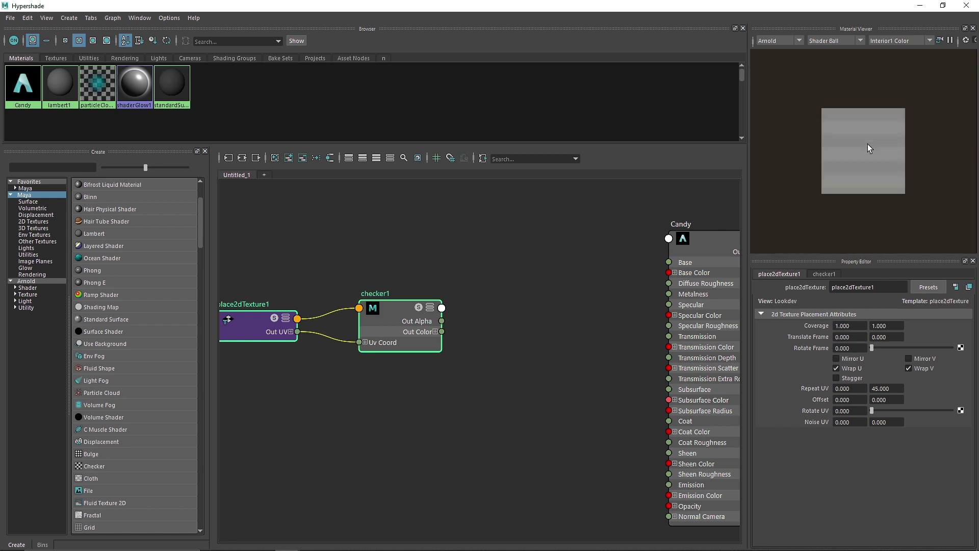
scroll(868, 144, up, 2)
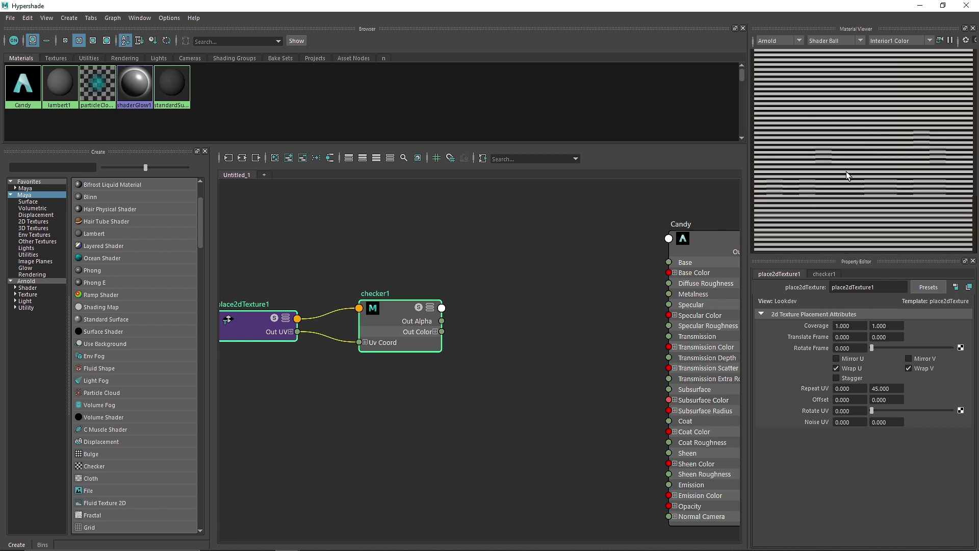
drag(442, 332, 669, 273)
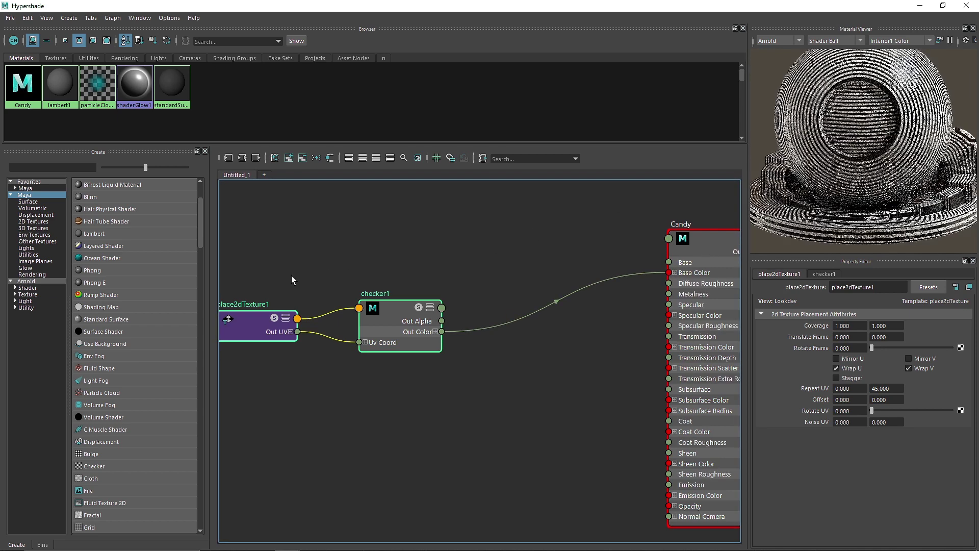
Add an Arnold aiRampRgb node and place it between the checker and Candy nodes
click(47, 168)
text(ramp)
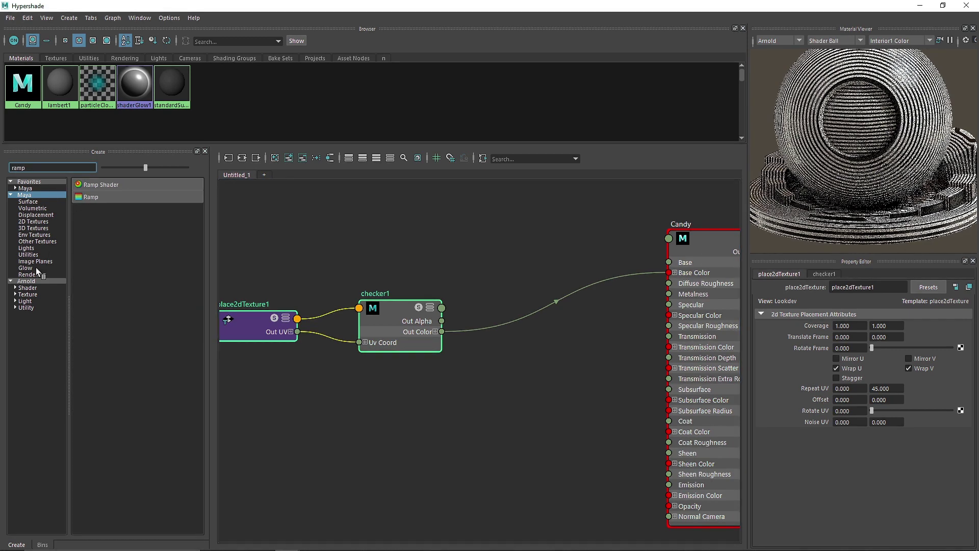
click(26, 281)
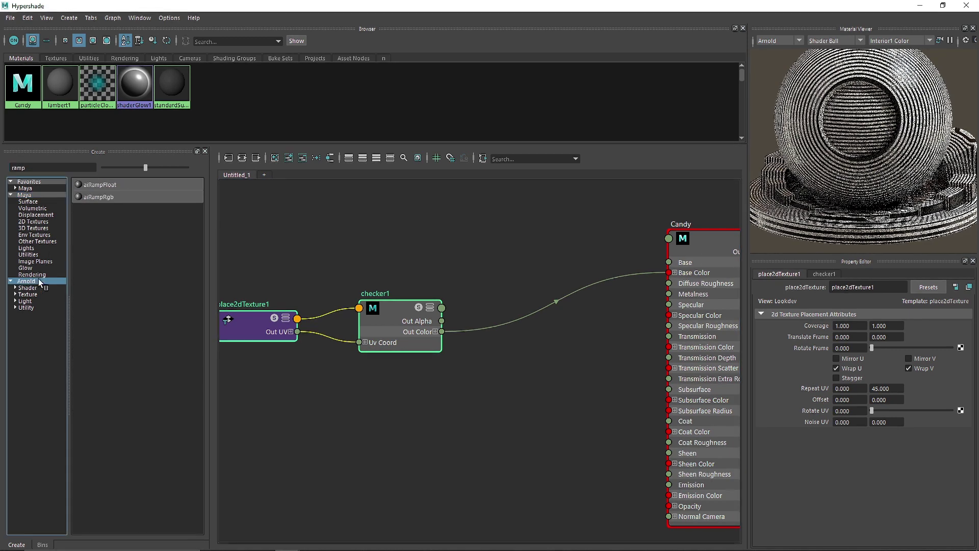
click(111, 197)
drag(445, 461, 526, 364)
Feed the checker's Out Color R into the ramp's Input and the ramp's Out Color into Candy's Base Color
drag(442, 333, 482, 365)
drag(439, 333, 482, 364)
click(435, 333)
drag(550, 346, 669, 272)
alt+middle_drag(578, 301, 504, 304)
drag(445, 367, 469, 357)
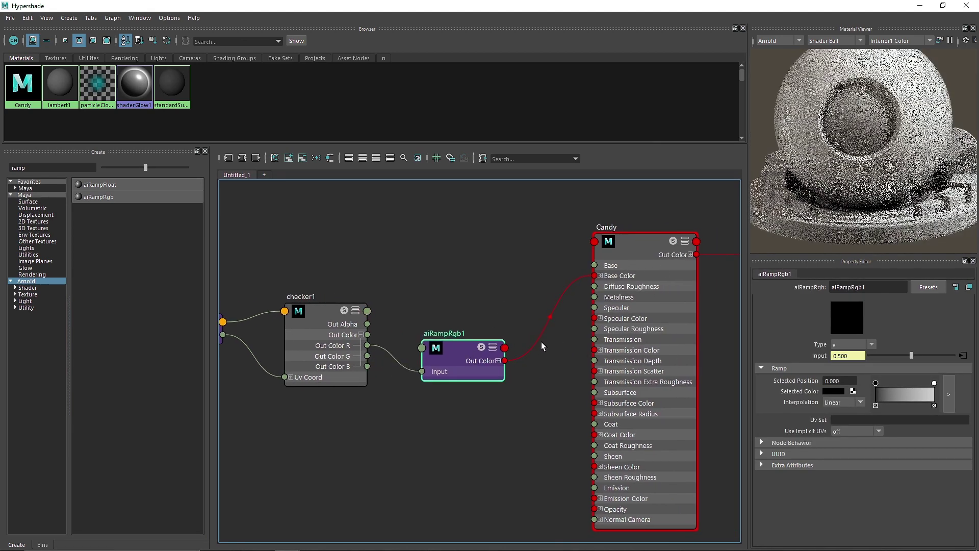
Disconnect the ramp from Candy's Base Color and set the ramp's type to custom
drag(589, 277, 534, 335)
click(448, 352)
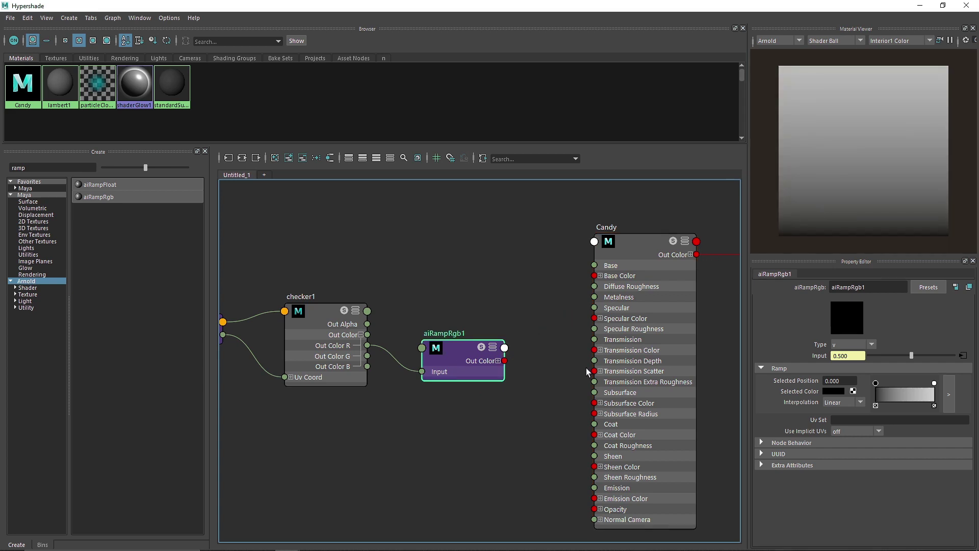
click(854, 344)
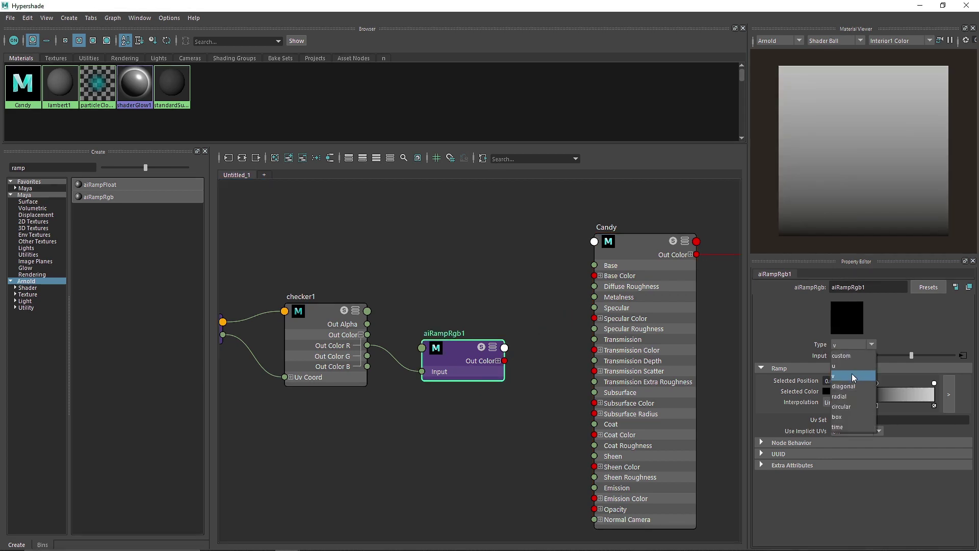
click(847, 356)
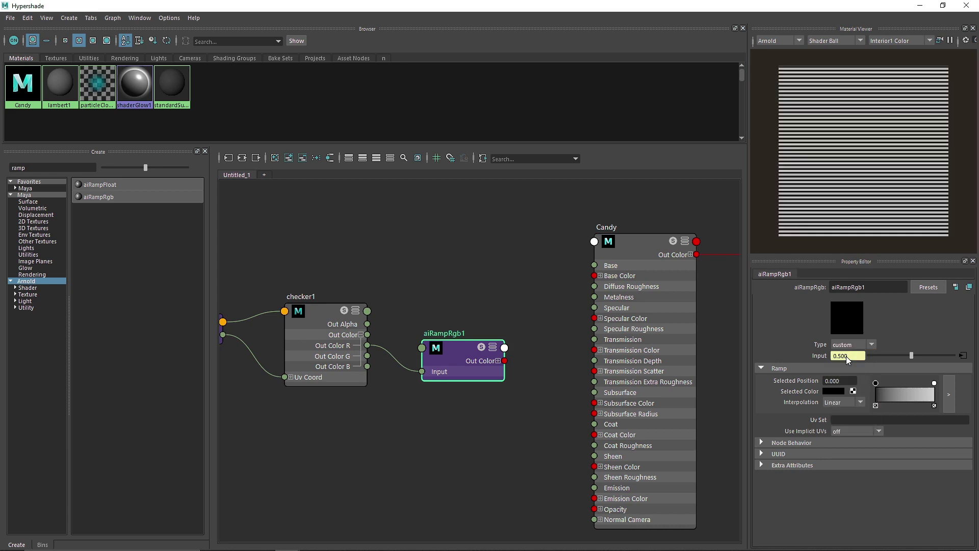
Set the ramp's start color to red and the interpolation of both its start and end points to None
click(827, 390)
click(786, 363)
click(935, 383)
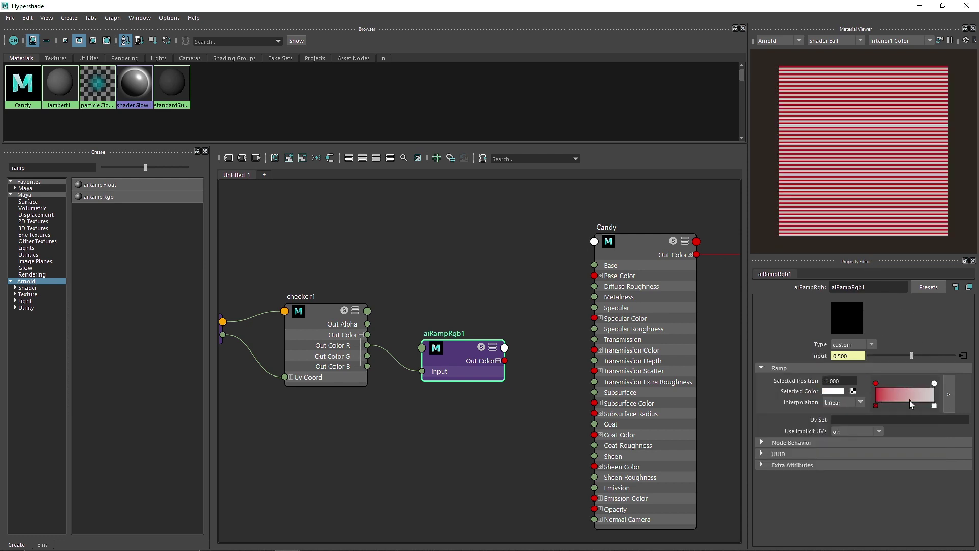
click(833, 406)
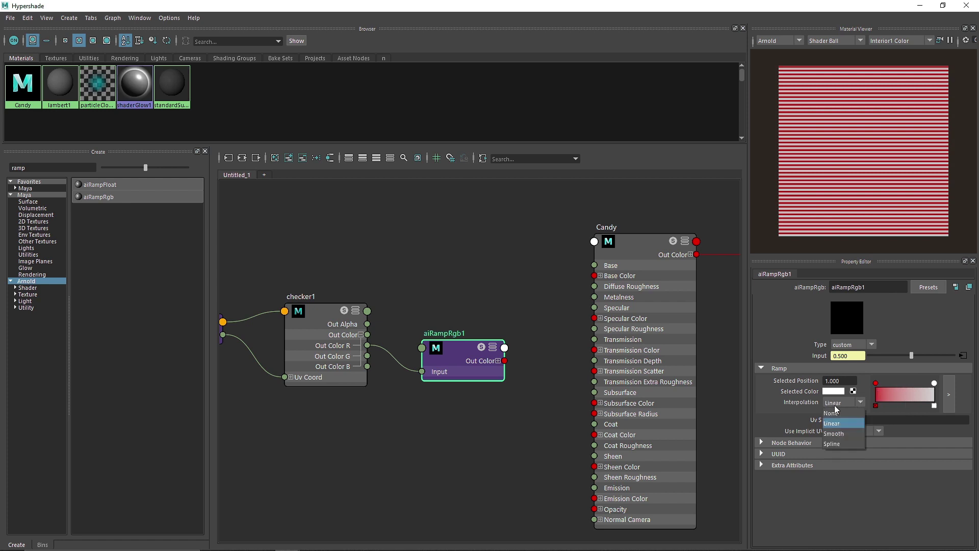
click(837, 412)
click(876, 383)
click(846, 405)
click(841, 413)
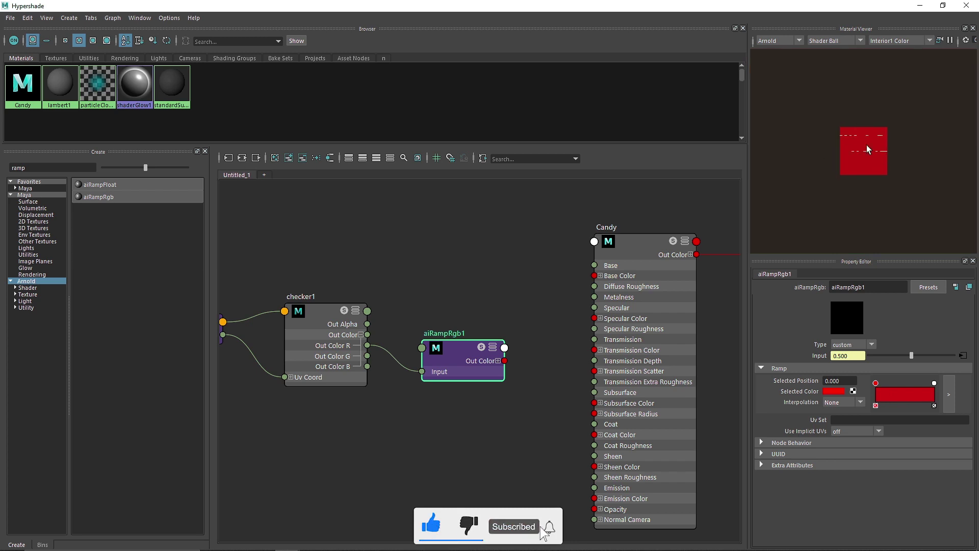
Connect the ramp's Out Color to Candy's Base Color and close the Hypershade
drag(505, 361, 596, 277)
alt+middle_drag(529, 262, 411, 298)
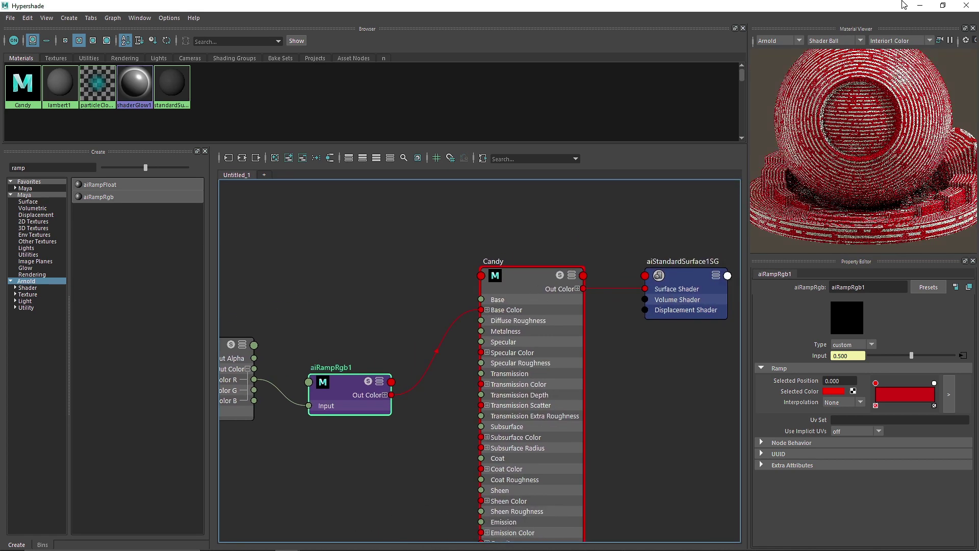
click(967, 5)
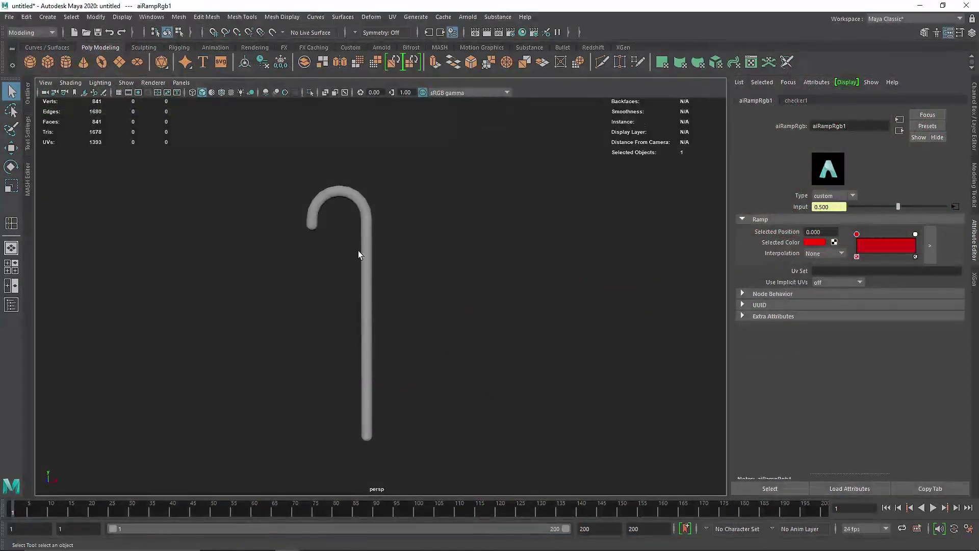
Change the viewport shading display and open the Arnold RenderView docked beside the viewport
click(231, 92)
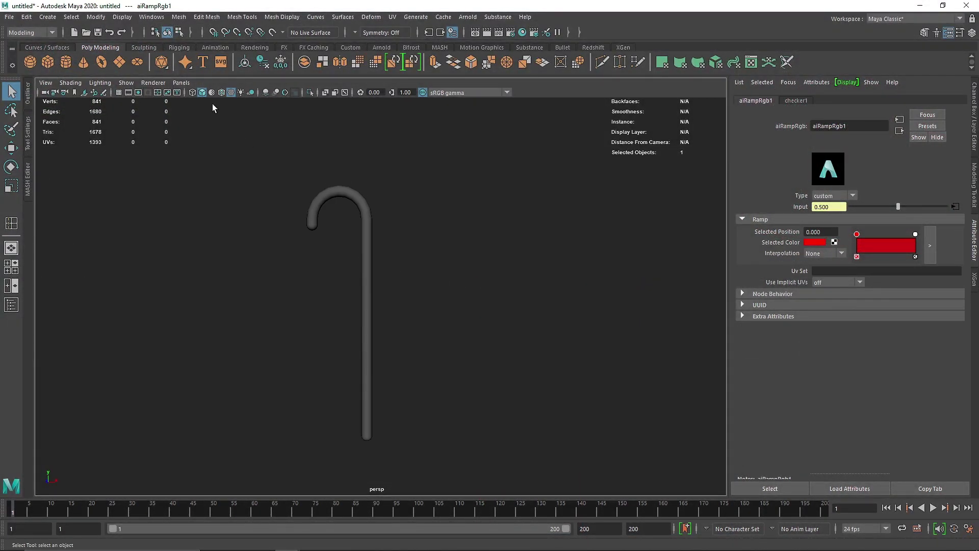
click(382, 47)
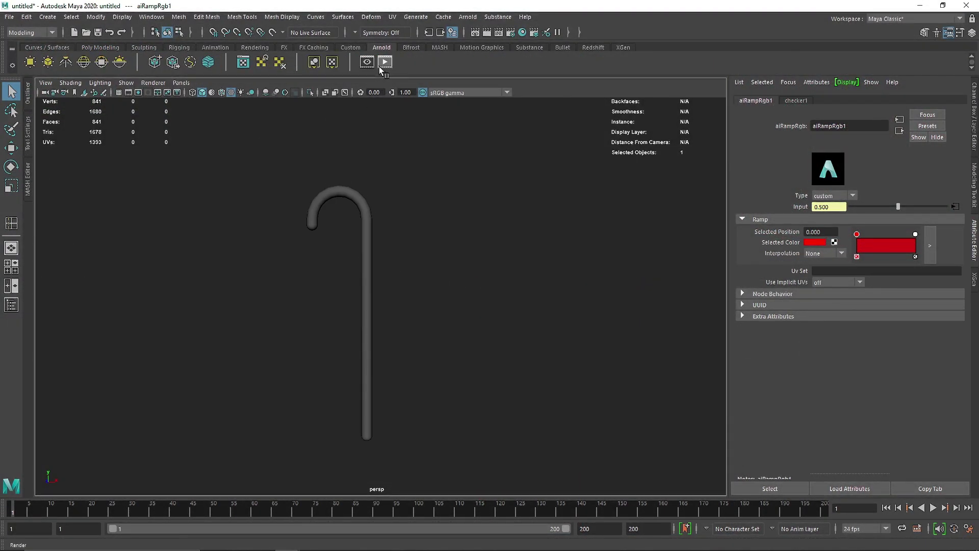
click(367, 62)
click(387, 104)
Set the render image size preset to 1k_Square, then close the render settings and the Arnold RenderView
click(512, 34)
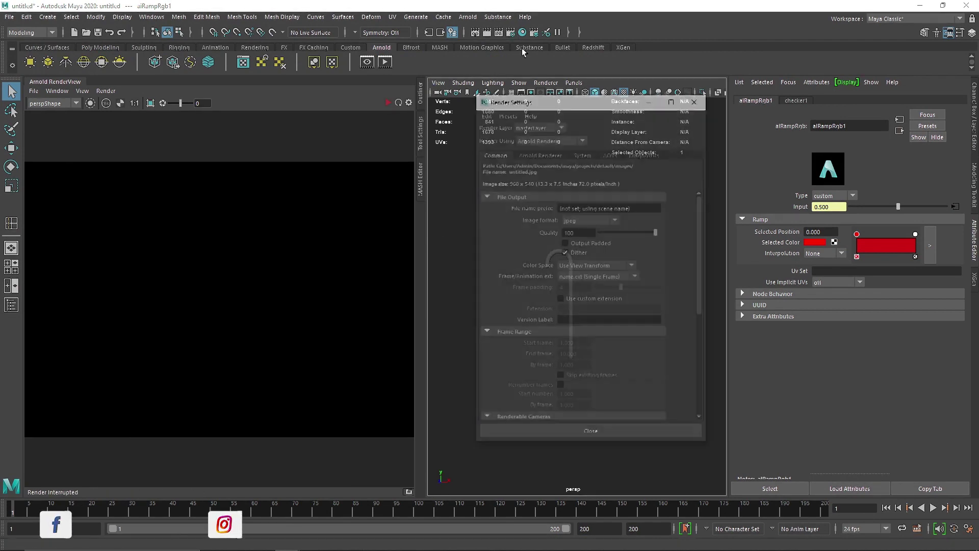
scroll(561, 332, down, 5)
click(572, 292)
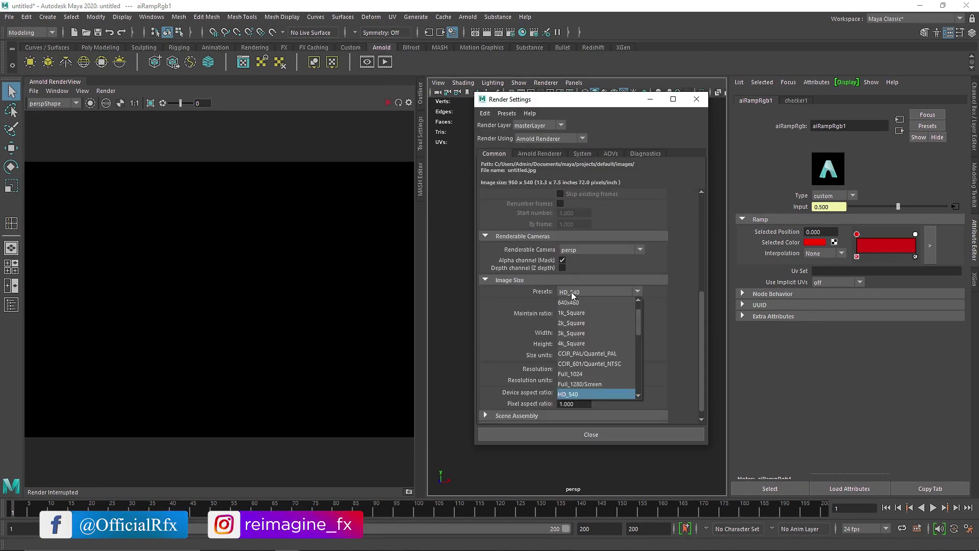
click(584, 316)
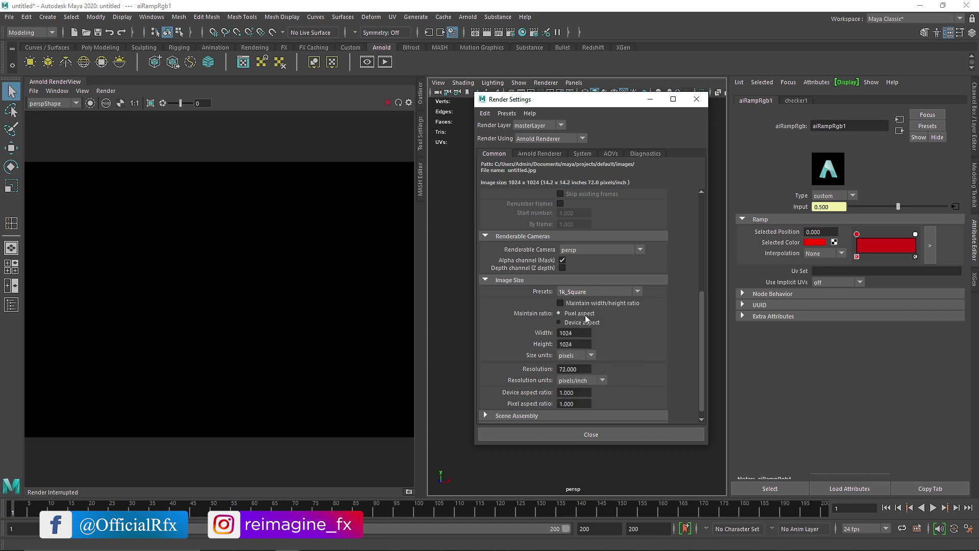
click(698, 100)
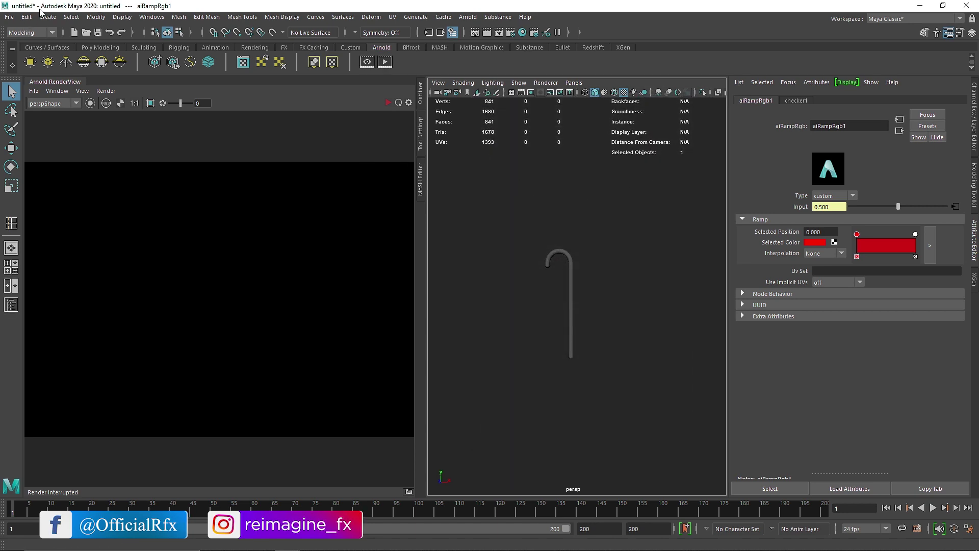
right_click(53, 83)
click(68, 125)
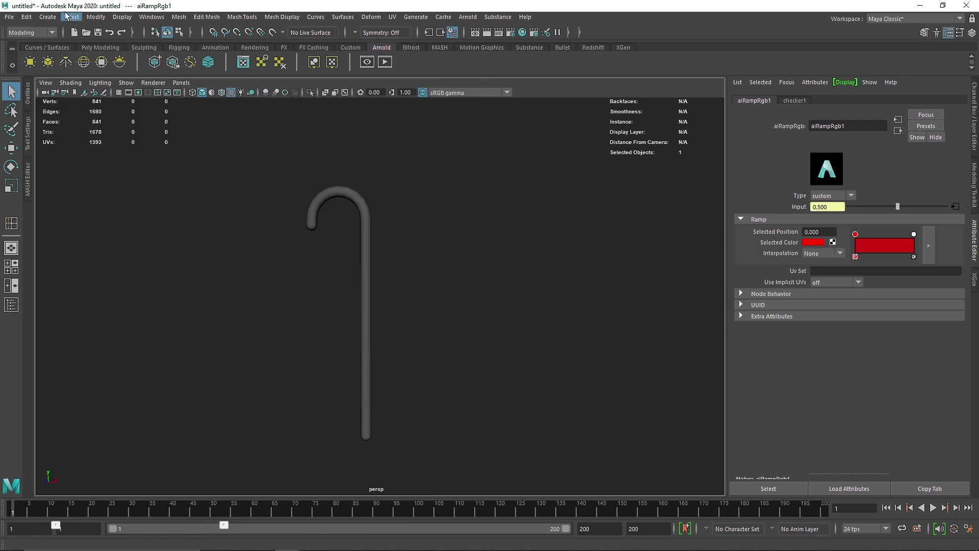
Create a camera and move it back from the cane to about 44.4 along Z
click(48, 17)
mouse_move(110, 83)
click(194, 92)
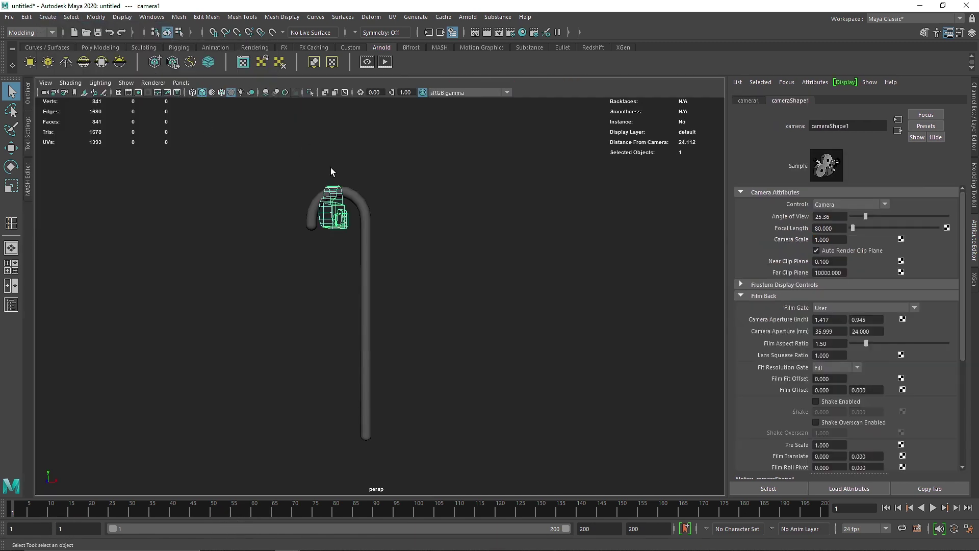
key(f)
key(w)
drag(340, 270, 154, 100)
Look through camera1 and show its resolution gate
click(180, 83)
mouse_move(214, 92)
click(310, 94)
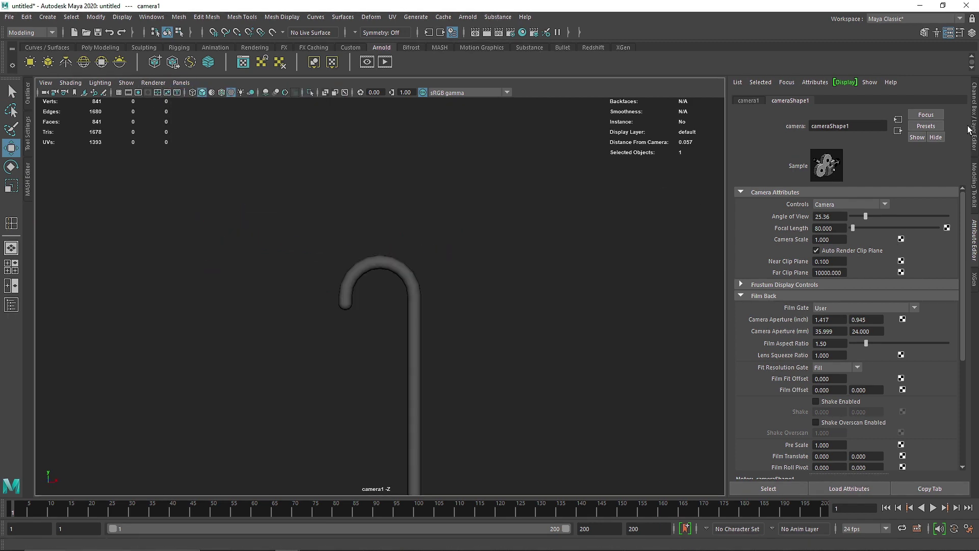
click(147, 92)
Set camera1's Translate Y to -3 and Translate Z to 100, then deselect it
click(968, 147)
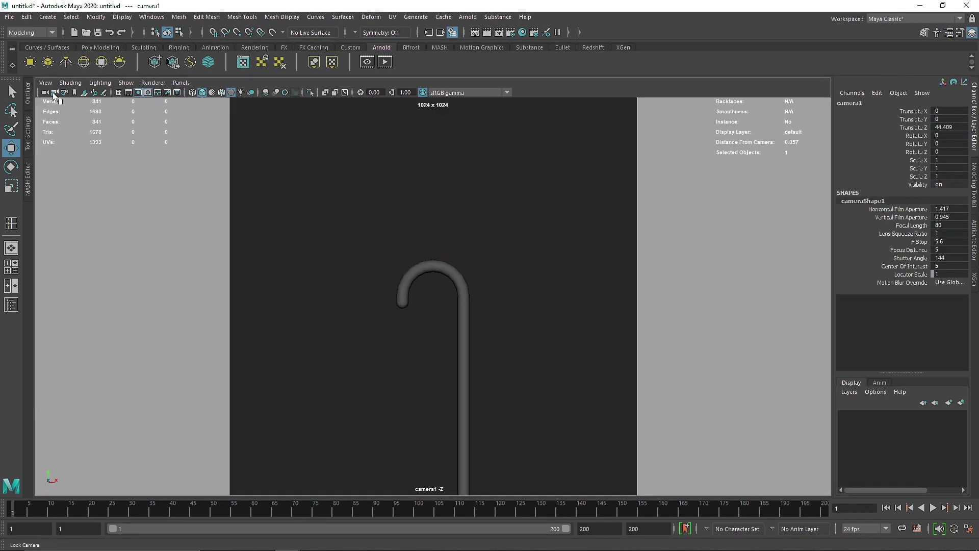
click(948, 119)
text(-3)
key(Return)
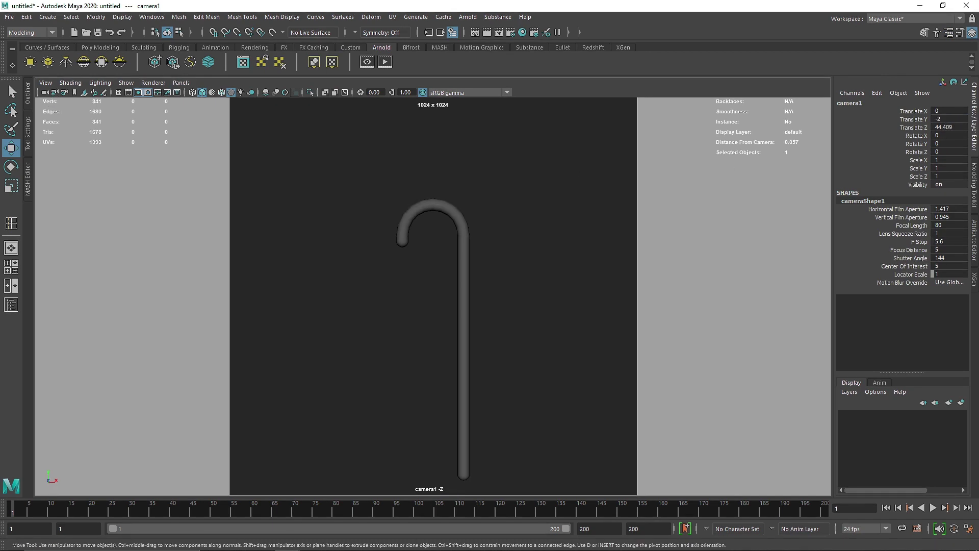
middle_drag(956, 130, 978, 130)
ctrl+drag(971, 130, 972, 129)
click(947, 128)
text(1.)
text(00)
key(Return)
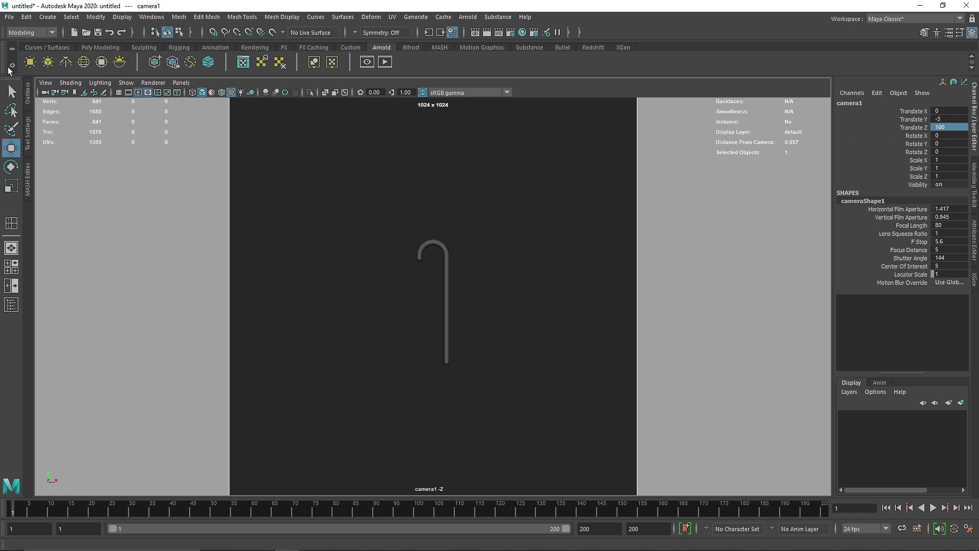
click(301, 242)
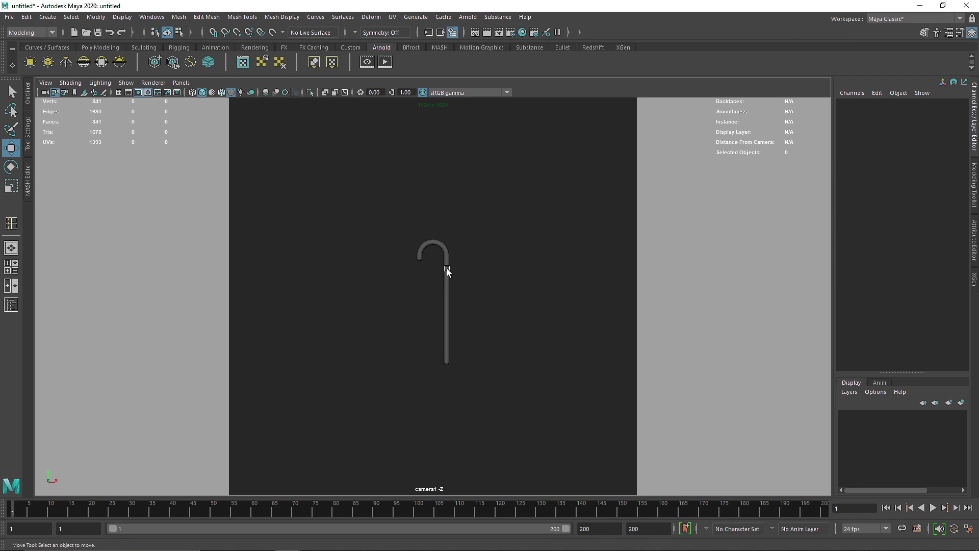
Reopen the Arnold RenderView and add a directional light at X about -6.15, scaled to about 5.9 and rotated toward the cane
click(385, 62)
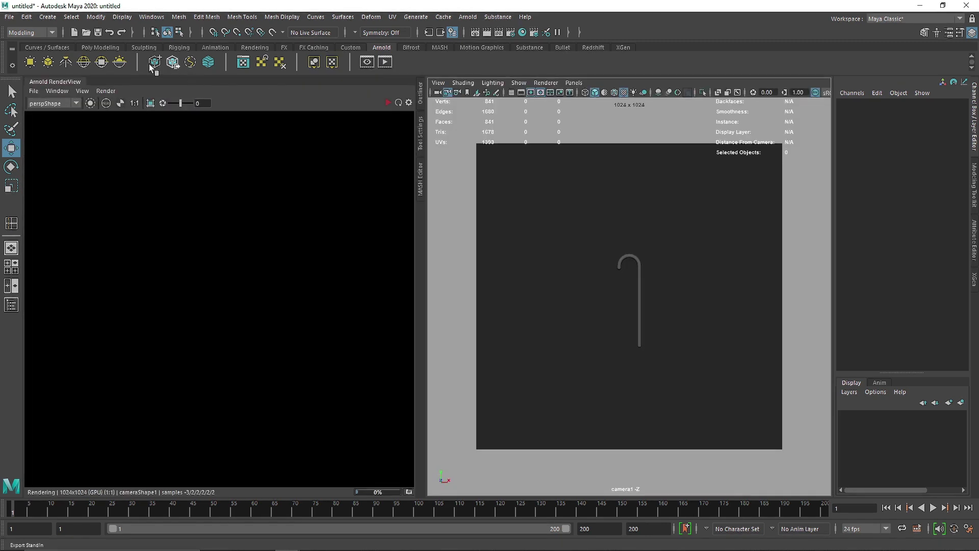
click(255, 47)
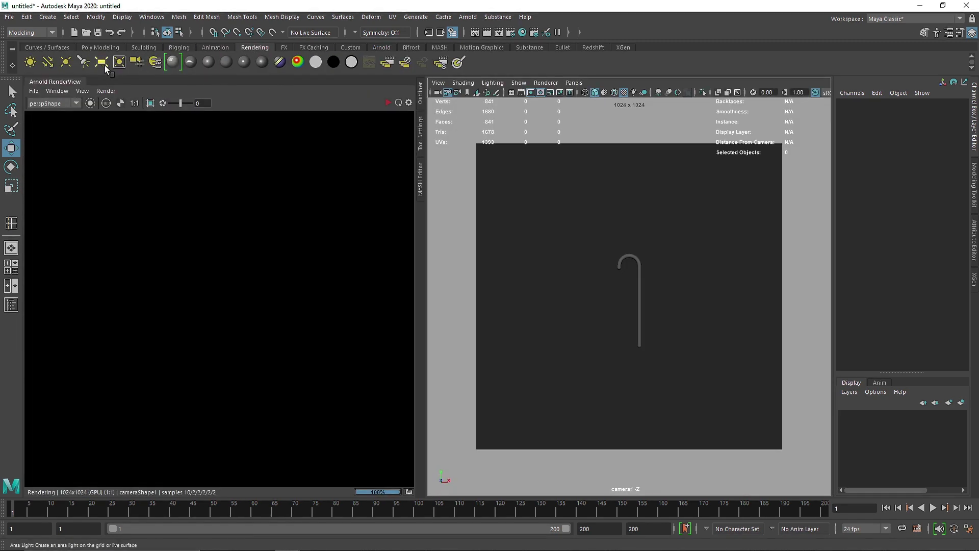
click(49, 62)
key(r)
drag(678, 265, 573, 263)
key(e)
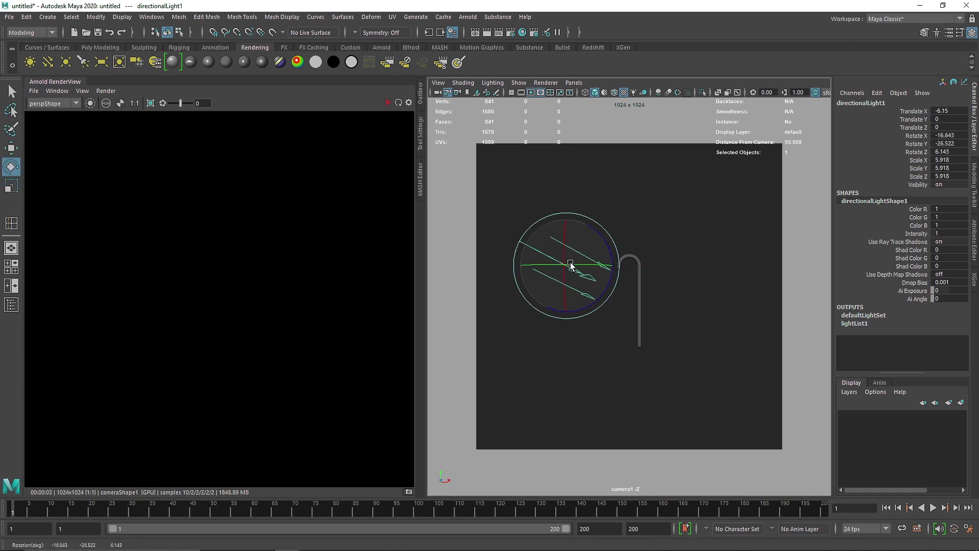
Start the live Arnold render and fit its crop region around the whole candy cane
click(389, 103)
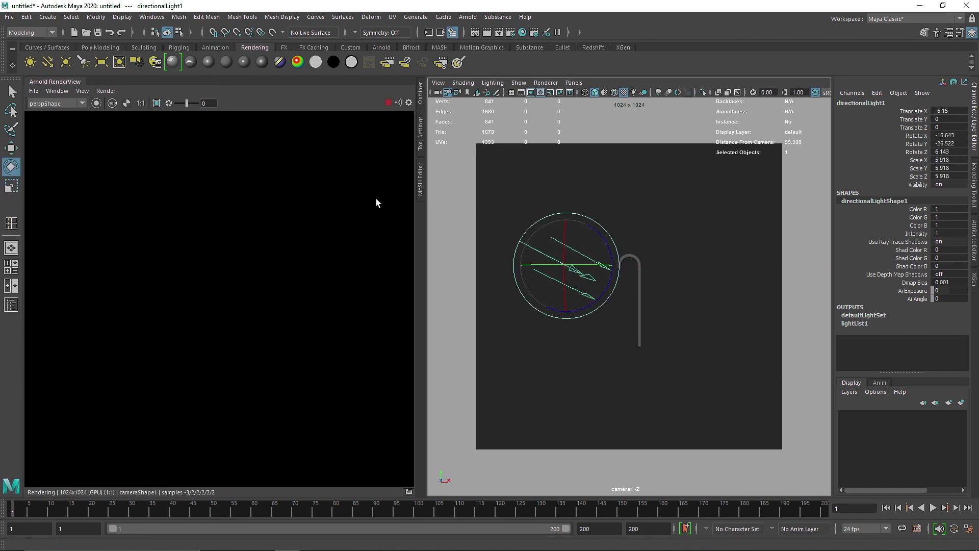
scroll(233, 246, up, 5)
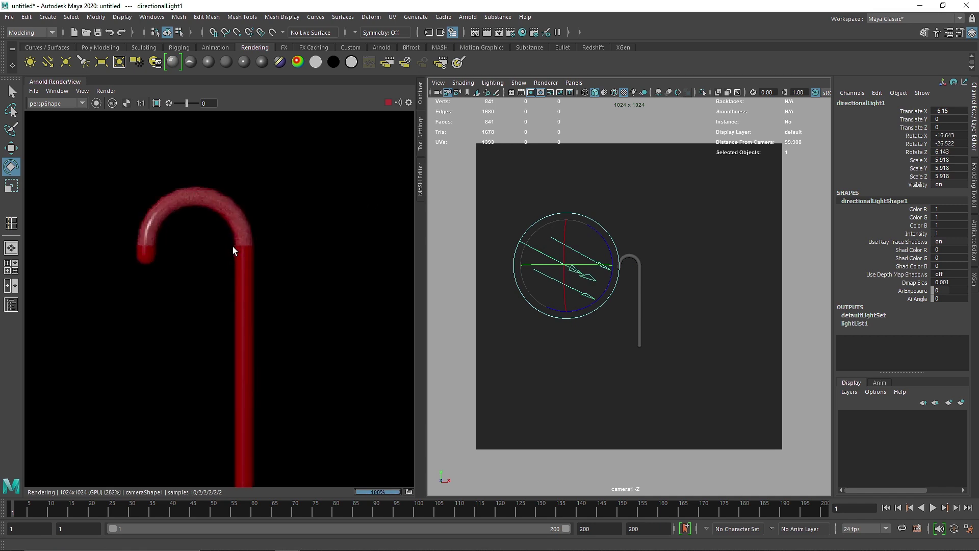
drag(61, 148, 363, 409)
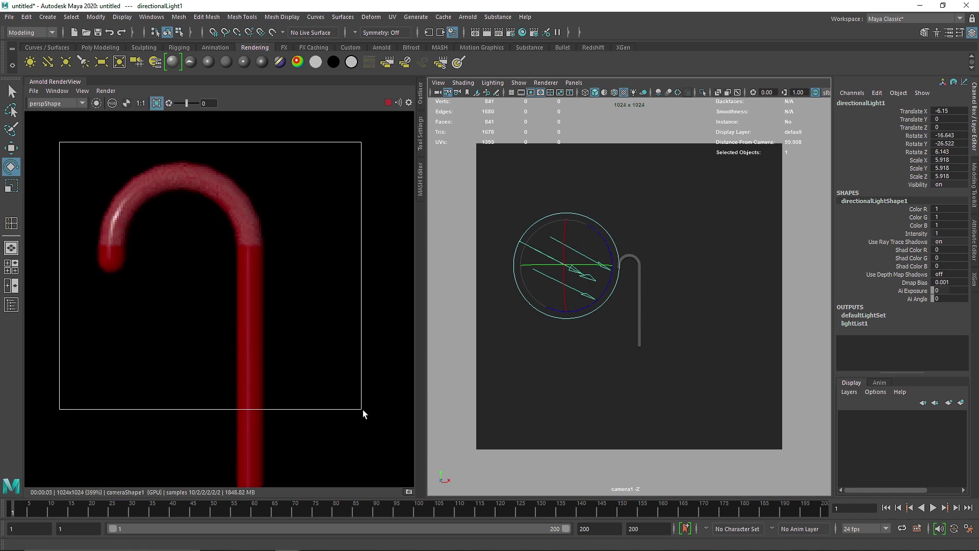
scroll(257, 301, down, 2)
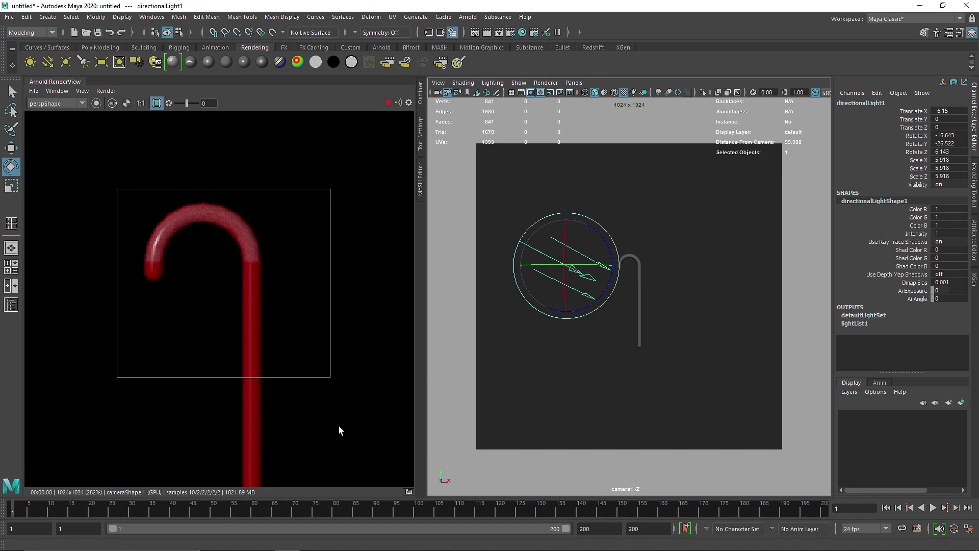
drag(331, 377, 352, 494)
scroll(342, 428, down, 3)
middle_drag(343, 412, 304, 328)
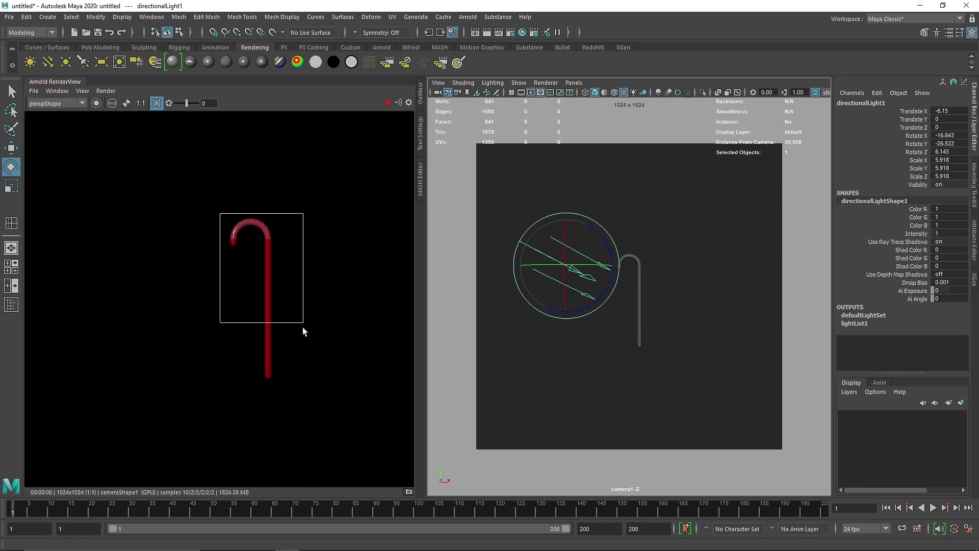
scroll(281, 321, up, 3)
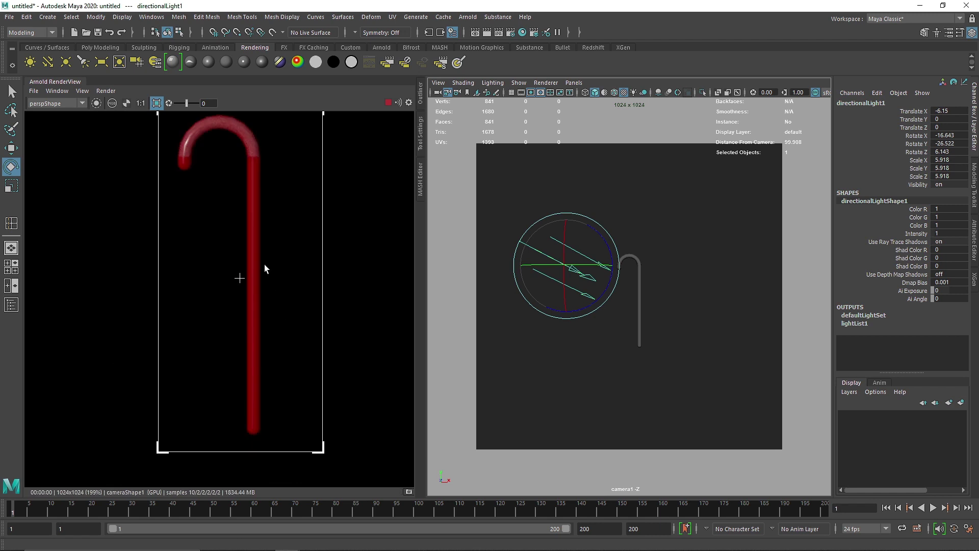
middle_drag(265, 265, 269, 319)
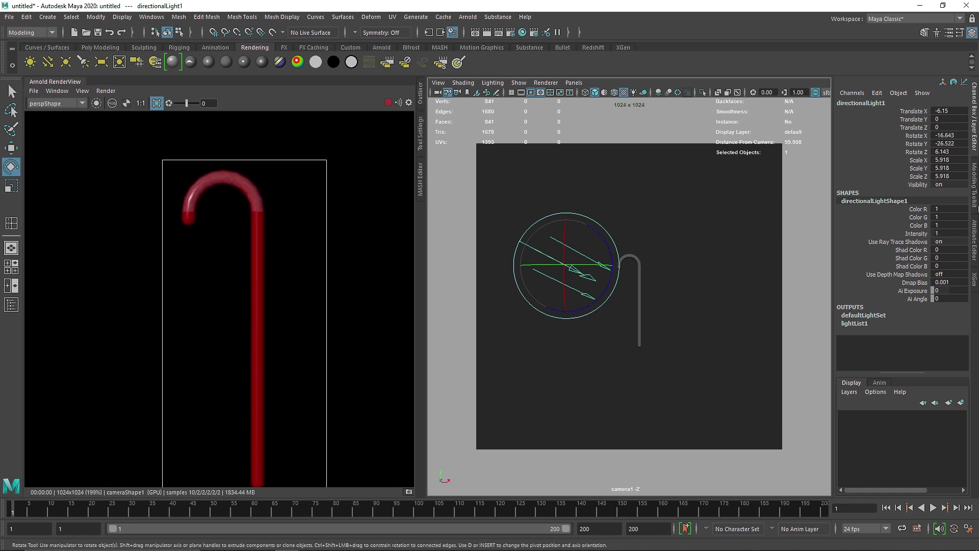
Set the directional light's Arnold exposure to 1 and samples to 5
click(974, 225)
click(761, 281)
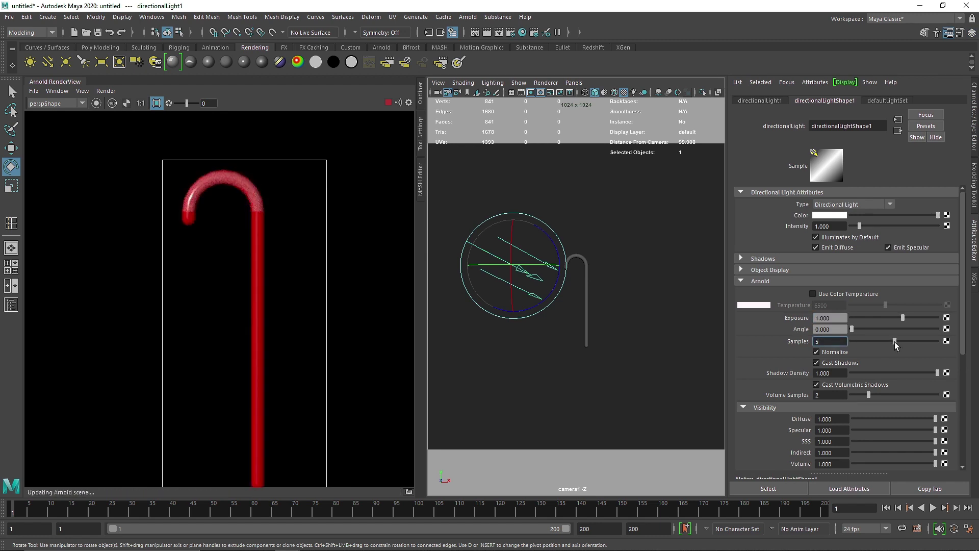
click(612, 282)
Apply a cylindrical UV projection to the cane and set its horizontal sweep to 360
click(588, 271)
click(392, 17)
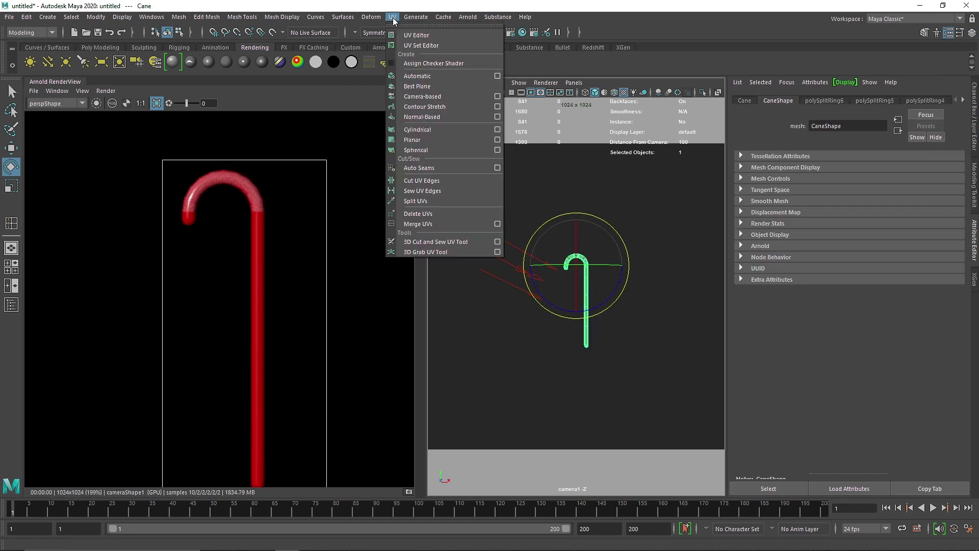
click(440, 130)
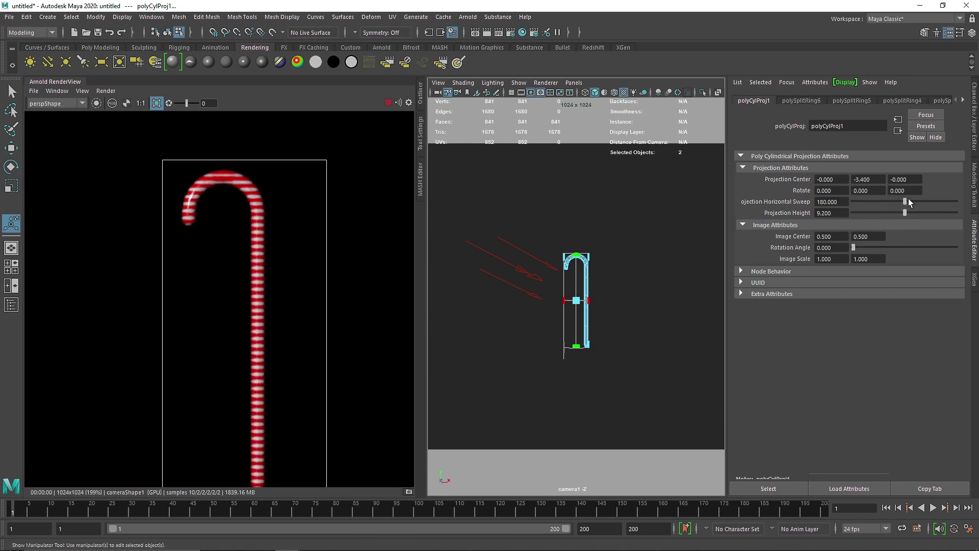
drag(906, 201, 957, 202)
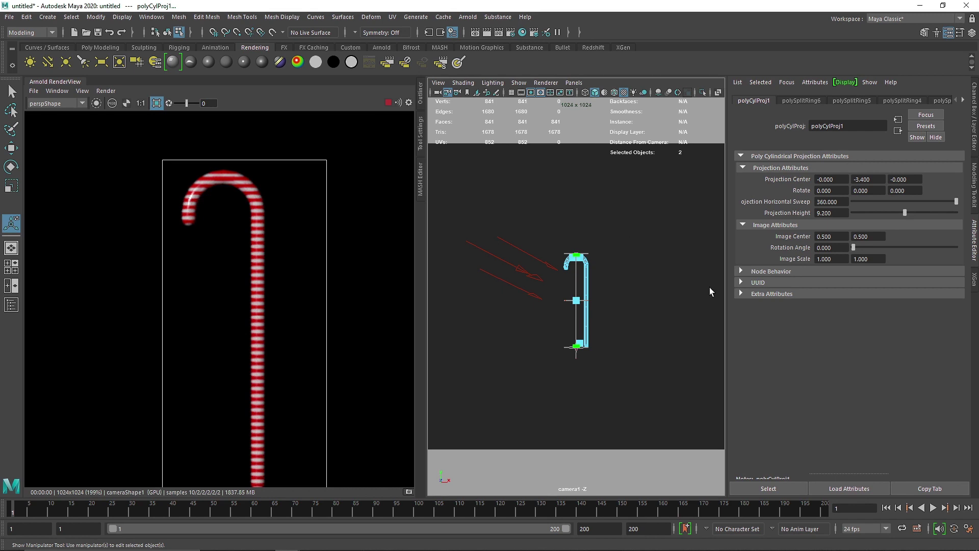
middle_drag(240, 349, 231, 285)
middle_drag(237, 196, 256, 271)
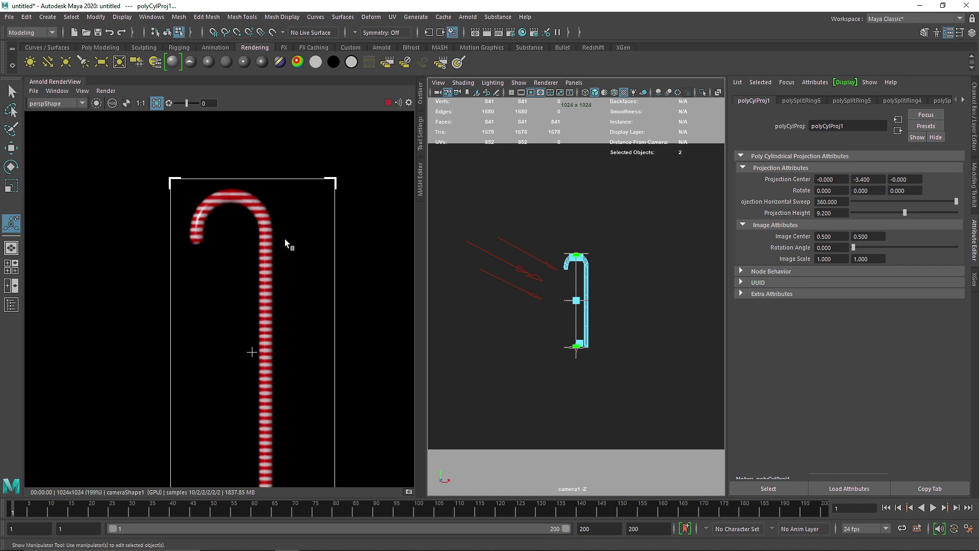
Exit the projection manipulator and reselect the candy cane as a whole object
key(q)
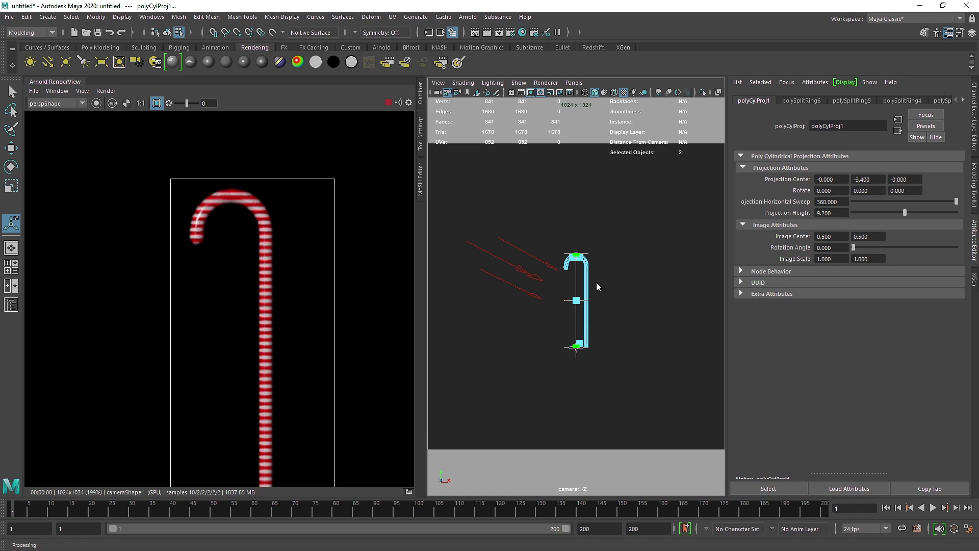
click(592, 284)
click(658, 217)
click(588, 266)
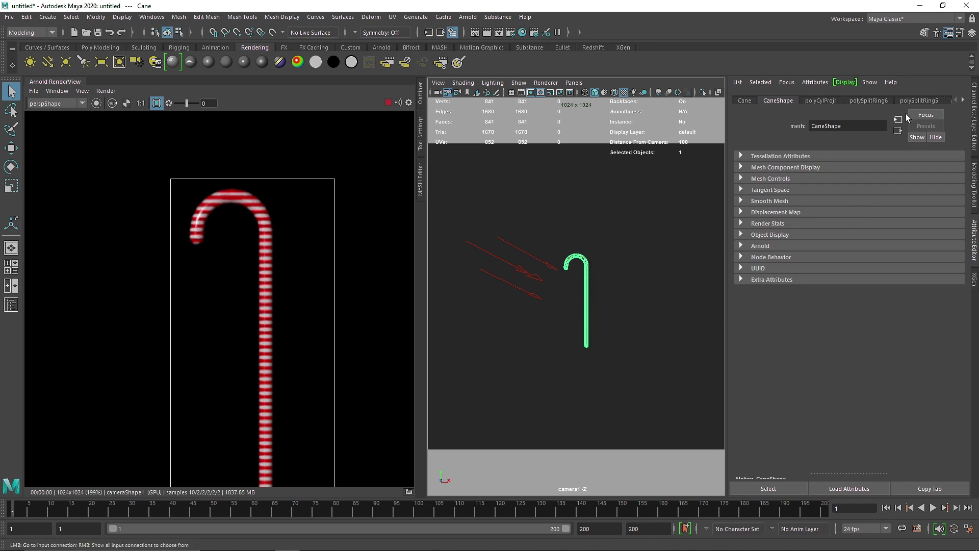
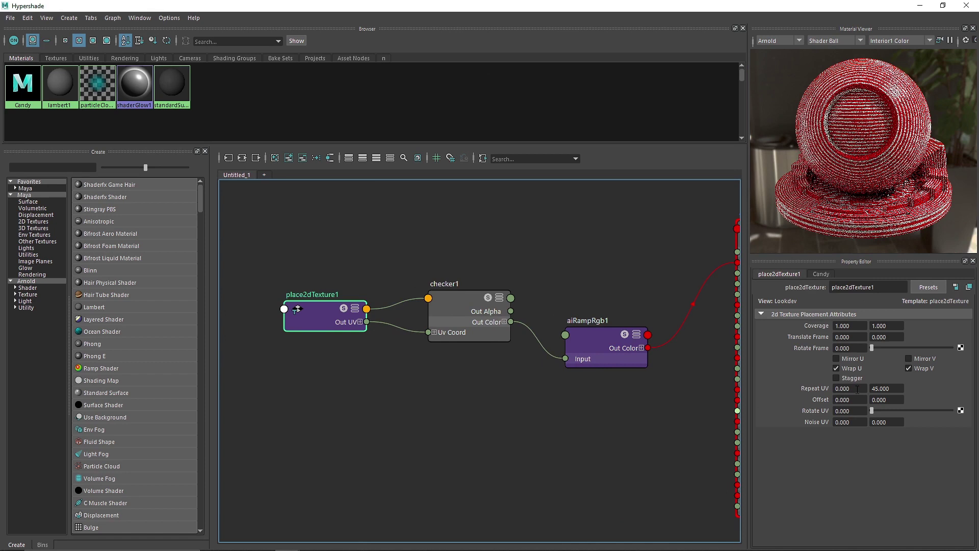
click(854, 411)
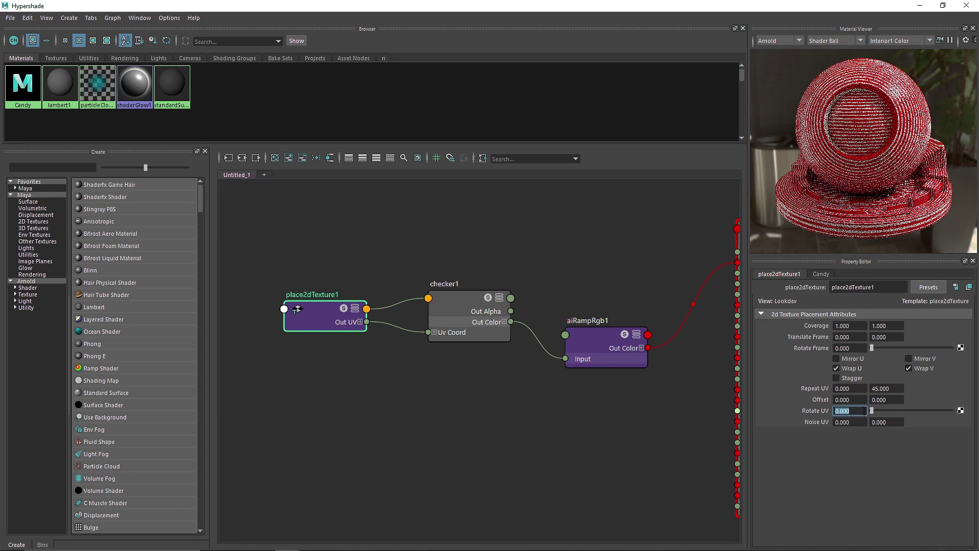
key(Return)
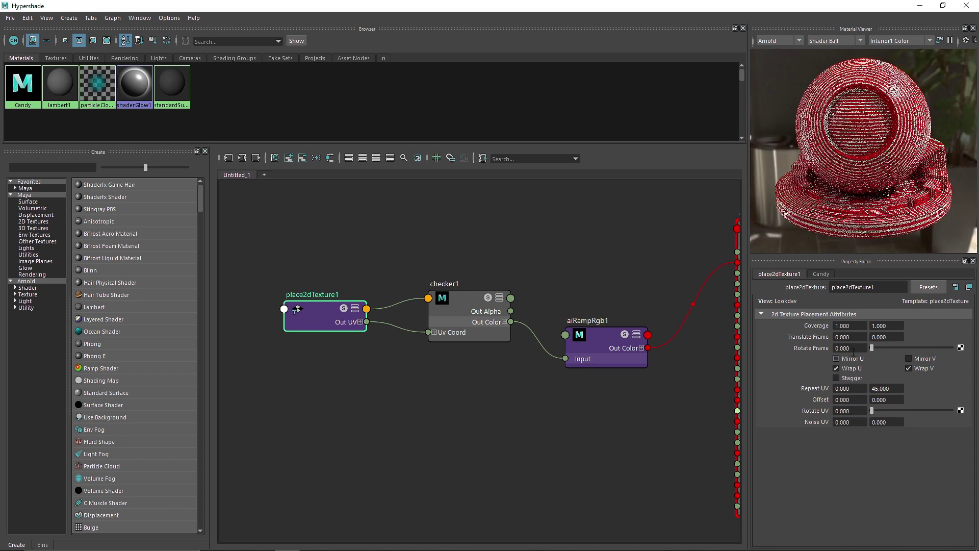
click(857, 347)
Disconnect checker1 from the Input of aiRampRgb1 and select checker1 to preview its pattern on its own
alt+middle_drag(437, 366, 529, 396)
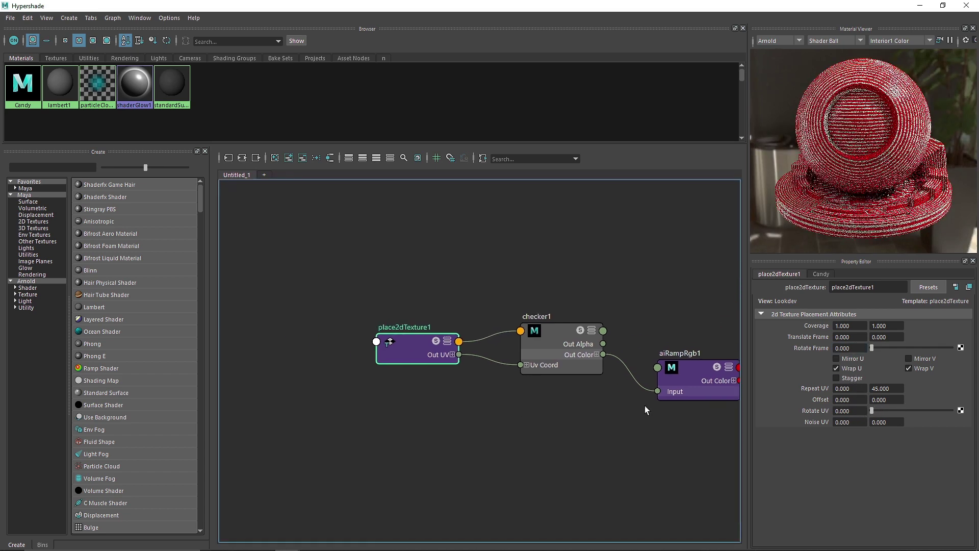
scroll(690, 421, up, 3)
alt+middle_drag(631, 402, 581, 408)
drag(559, 363, 540, 385)
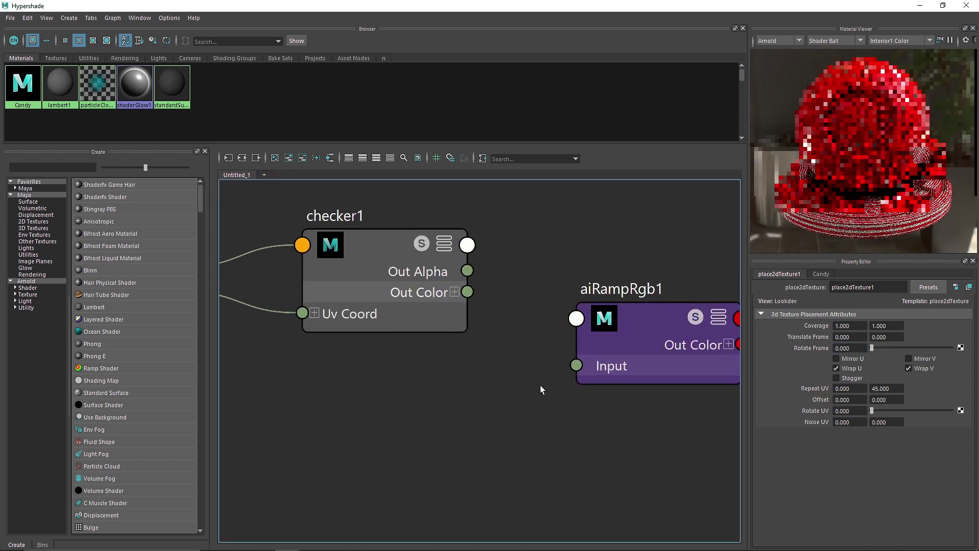
alt+middle_drag(476, 327, 475, 370)
click(449, 357)
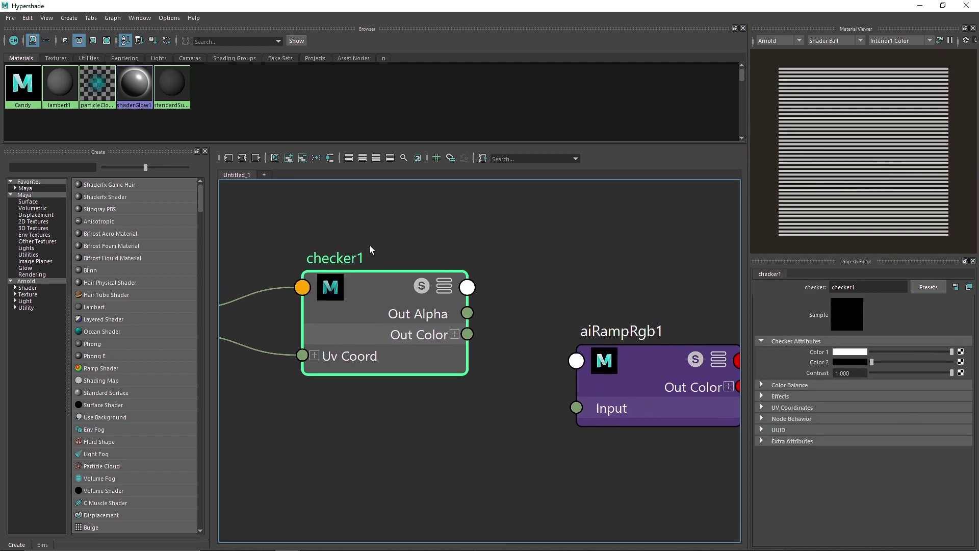
Set the V value of Repeat UV on place2dTexture1 to 4
alt+middle_drag(370, 248, 561, 281)
click(309, 378)
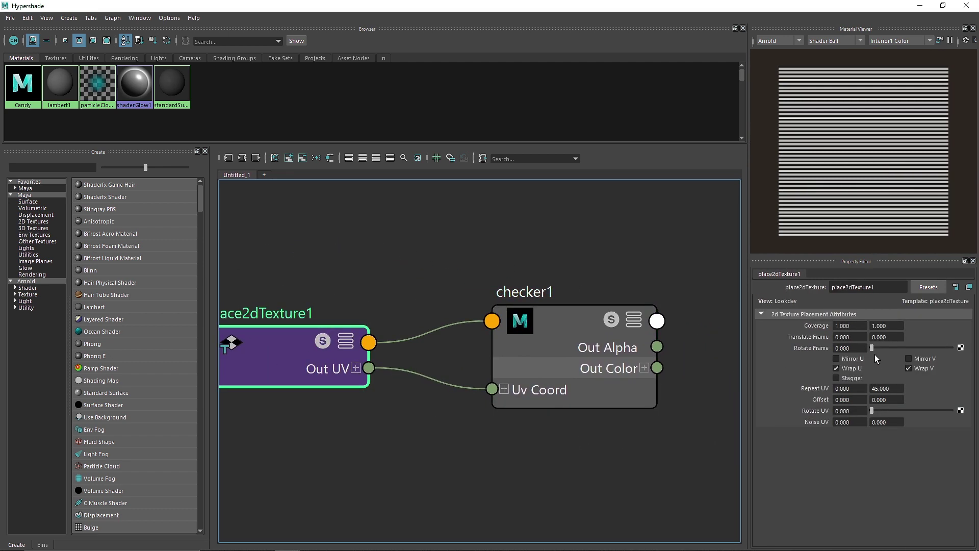
click(896, 389)
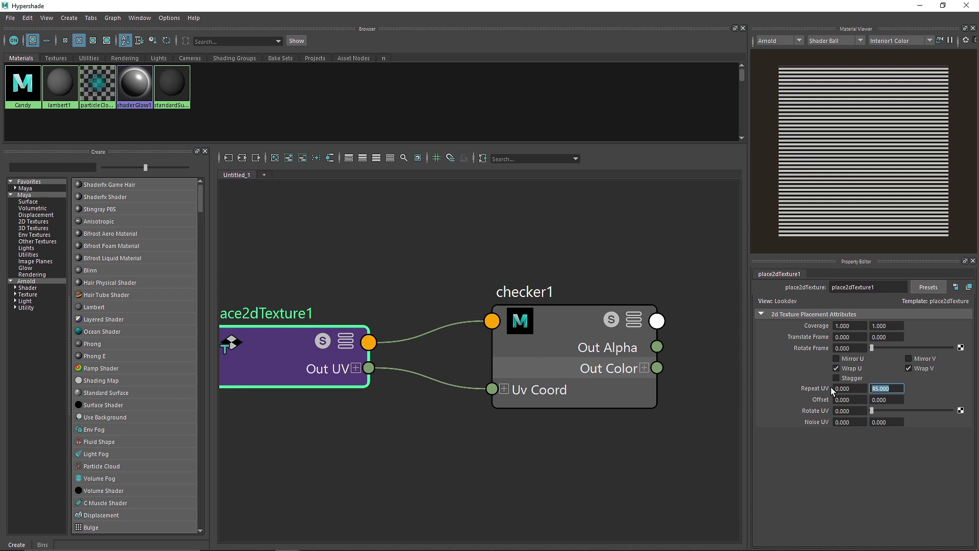
text(4)
key(Return)
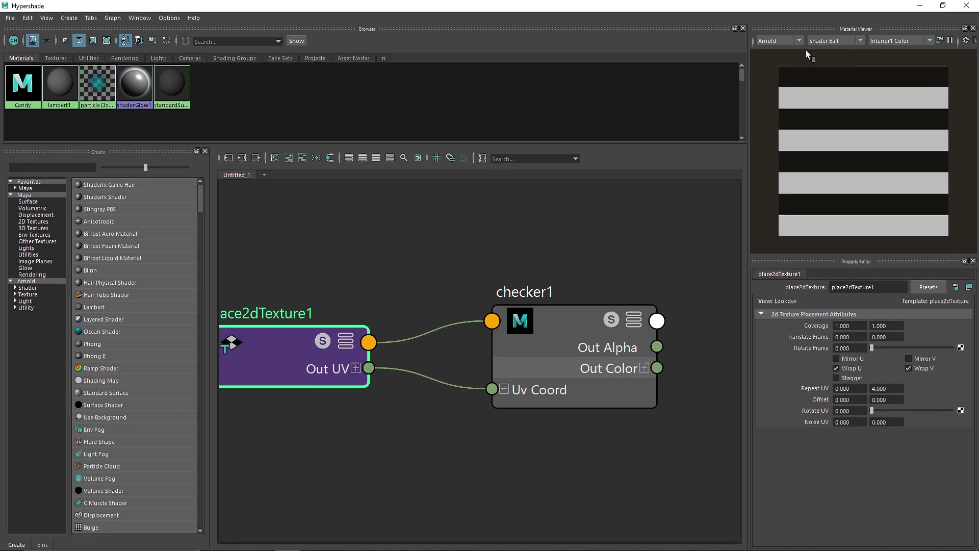
Try a Rotate Frame of about 255 on place2dTexture1, reset it to 0 and enable Stagger
drag(873, 349, 928, 351)
click(949, 41)
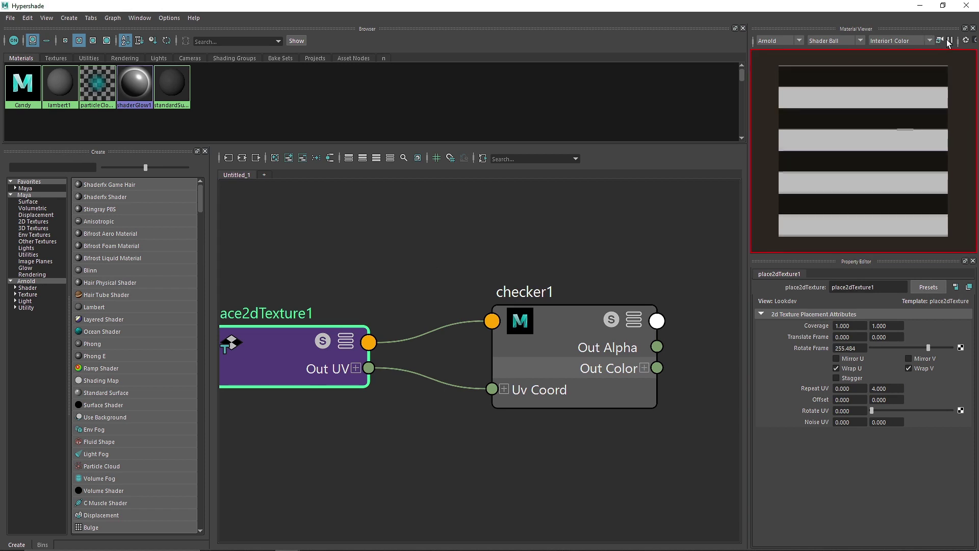
click(949, 41)
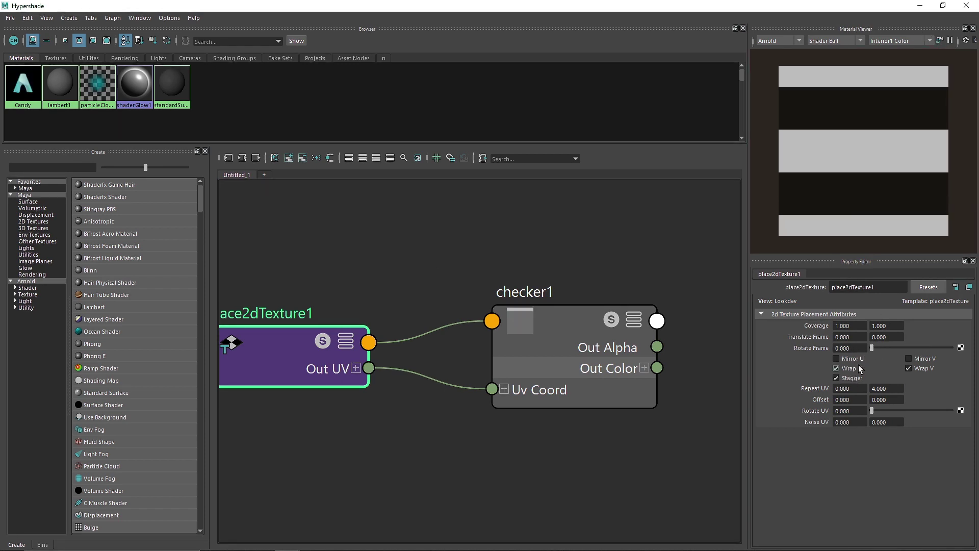
Compare the checker with Stagger on and off at a Repeat U of 4, and restore Stagger and a Repeat U of 0
drag(867, 388, 817, 386)
text(4)
key(Return)
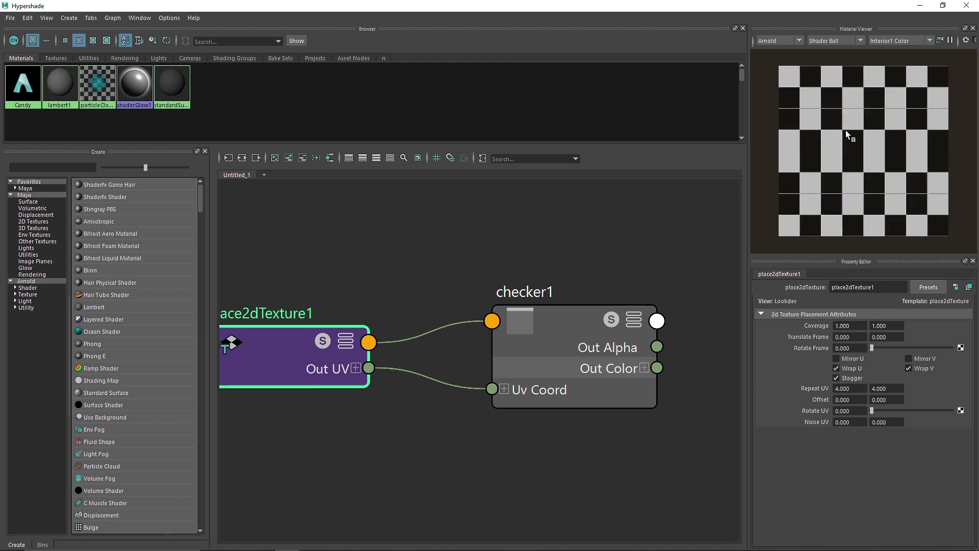
click(844, 376)
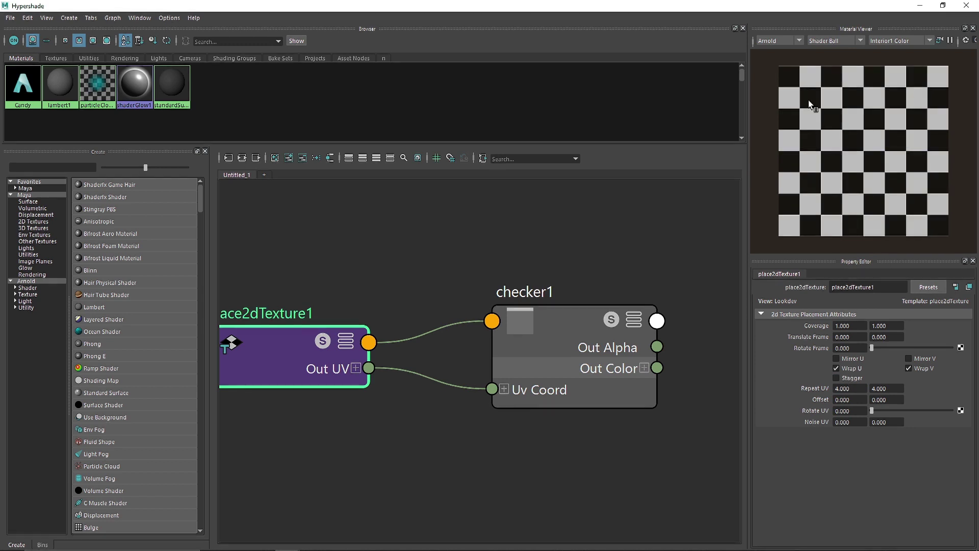
click(850, 378)
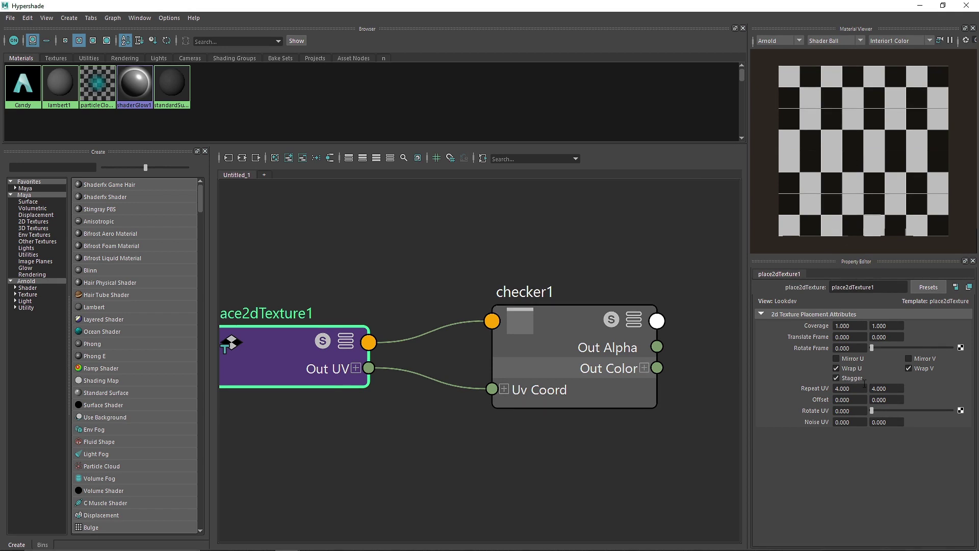
click(862, 389)
text(0)
key(Return)
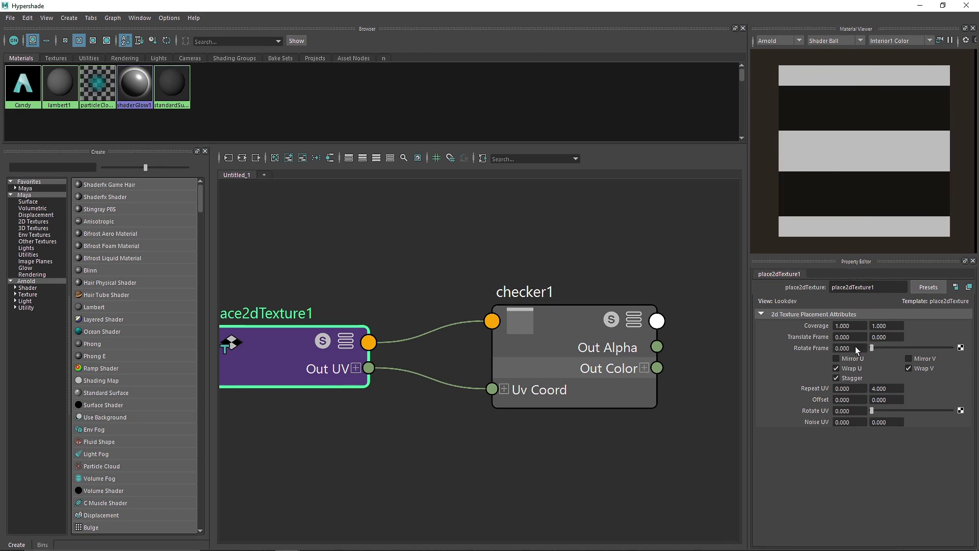
Try Rotate Frame values of 72 and -72 on the checker's texture placement
drag(871, 348, 772, 348)
text(72)
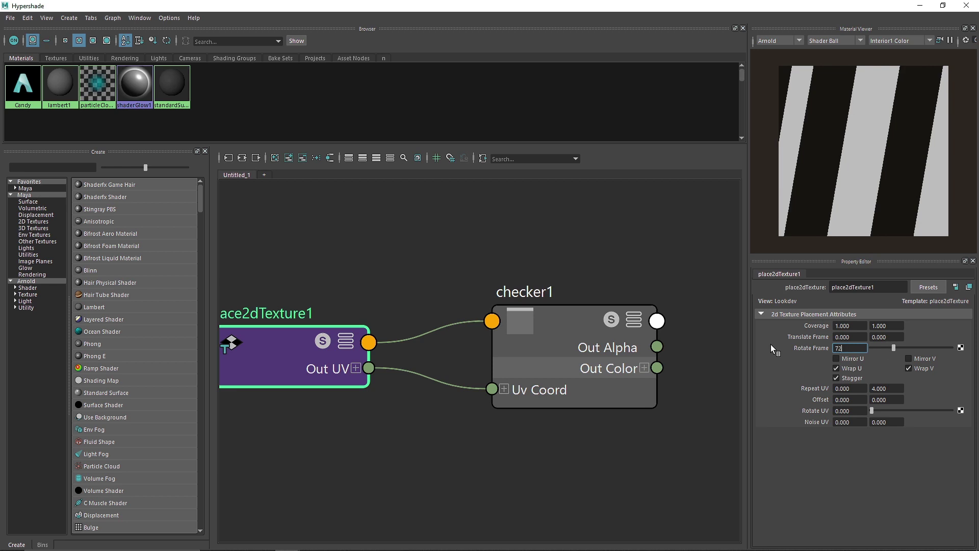
key(Return)
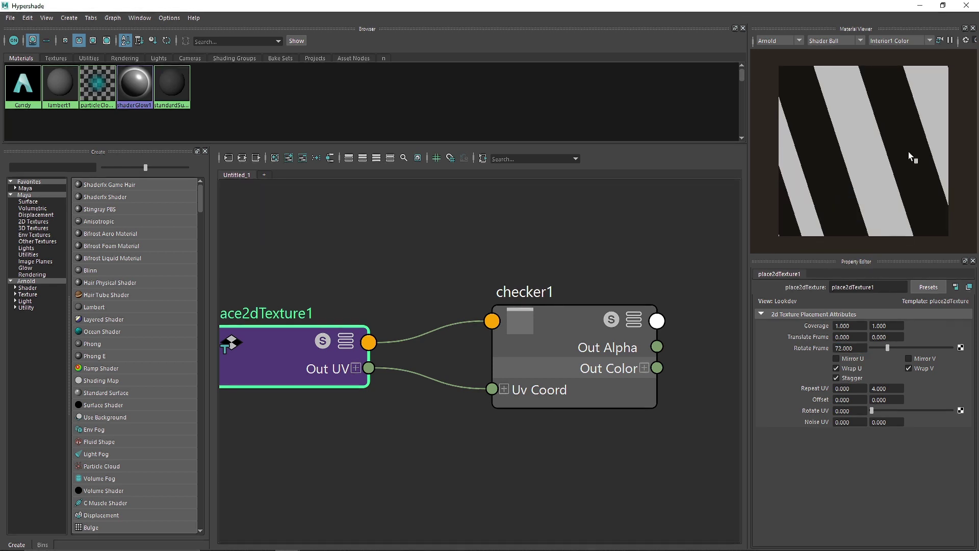
click(837, 348)
text(-)
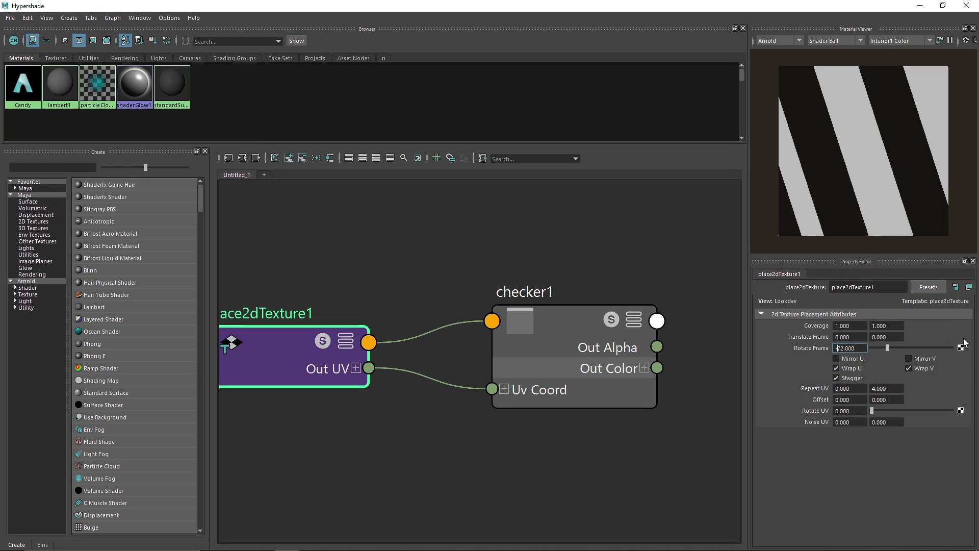
key(Return)
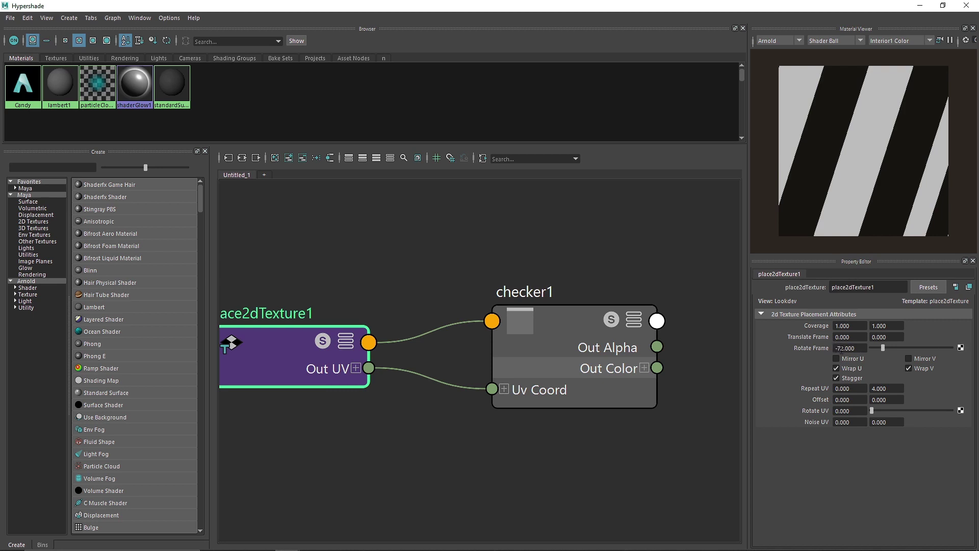
Set Rotate Frame to -75 and compare the diagonal stripes with Stagger off and on, leaving it enabled
drag(842, 350, 953, 358)
text(5)
key(Return)
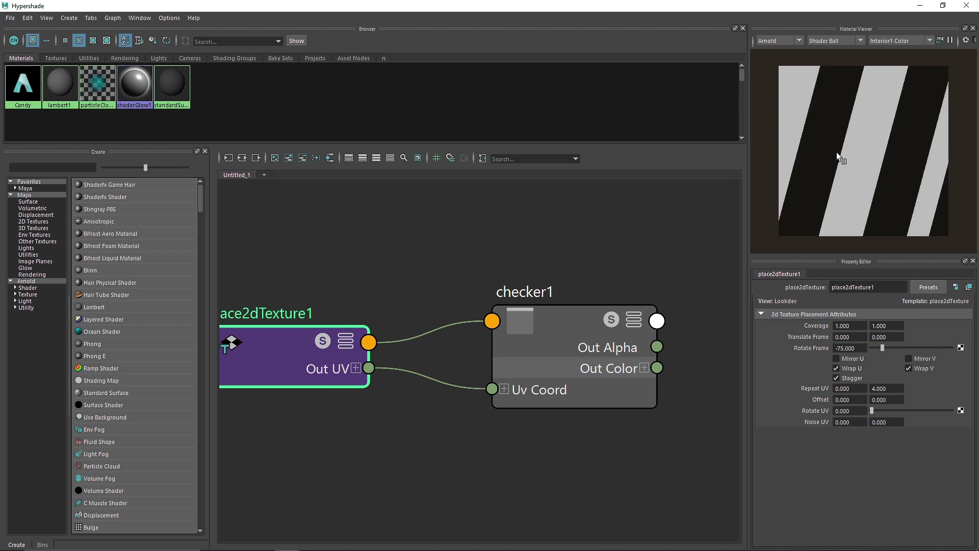
click(845, 378)
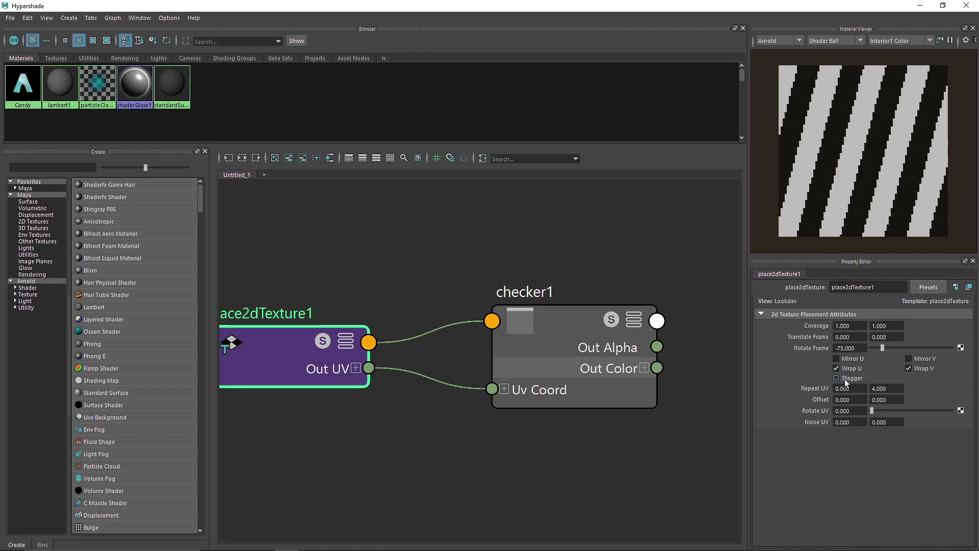
click(848, 378)
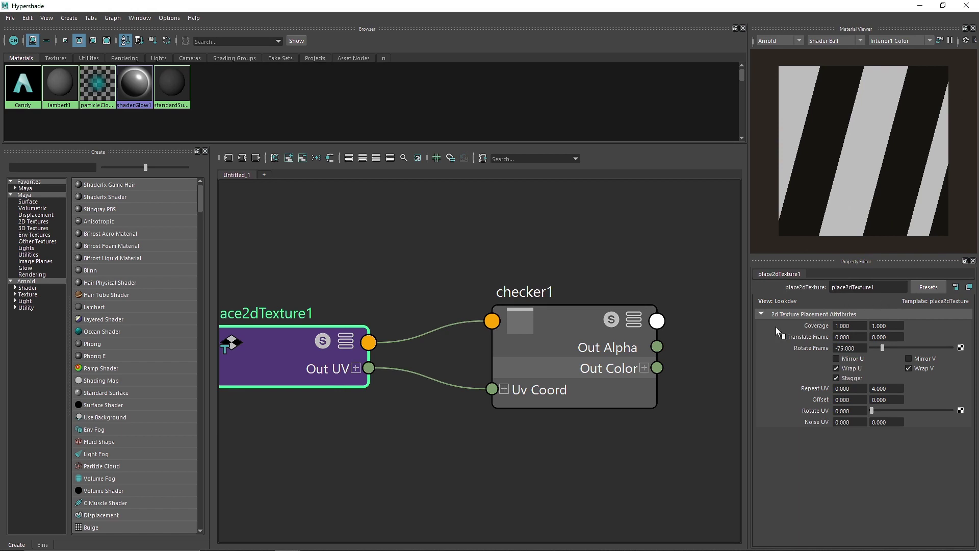
Expand checker1's Out Color and connect its Out Color R to the Input of aiRampRgb1
scroll(644, 276, down, 3)
alt+middle_drag(644, 276, 546, 308)
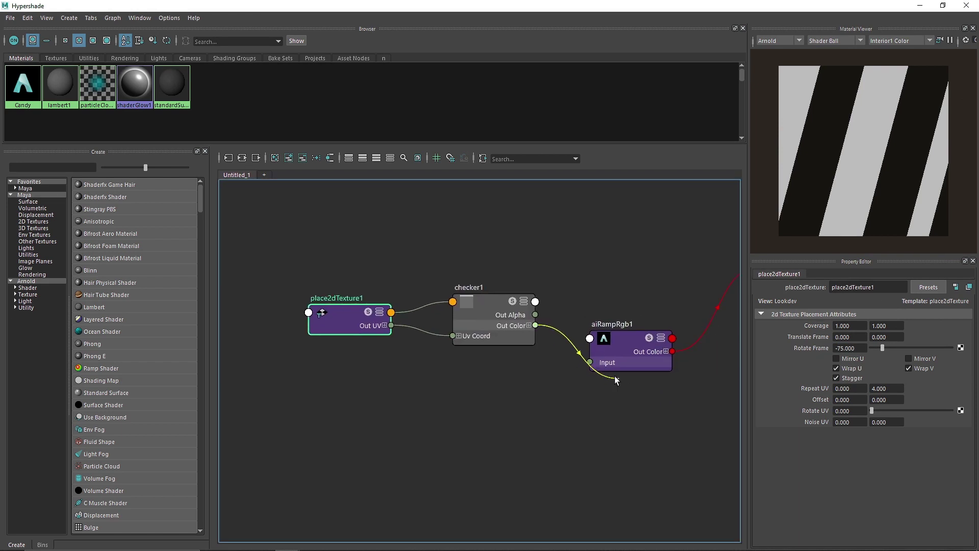
click(529, 325)
drag(536, 336, 591, 363)
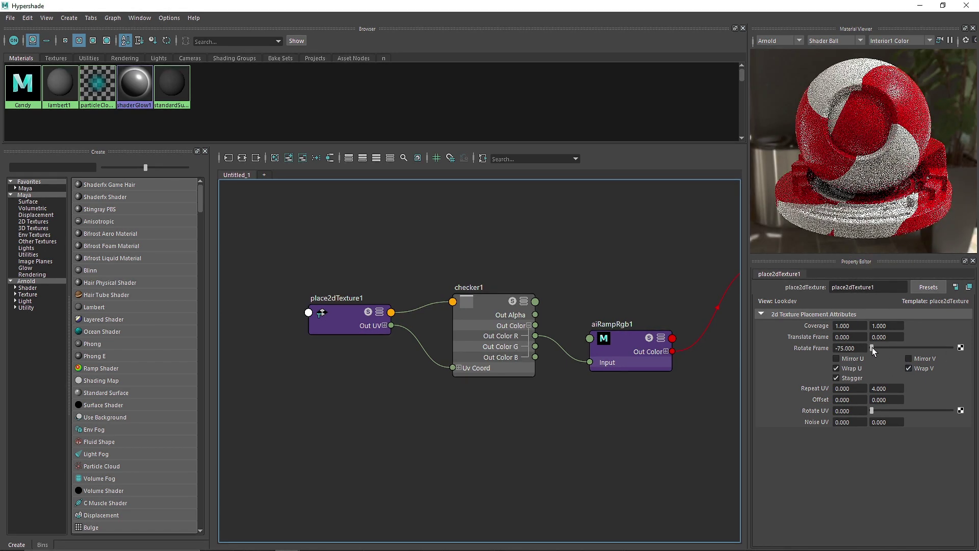
Close the Hypershade and start the Arnold render of the candy cane
click(967, 5)
click(381, 47)
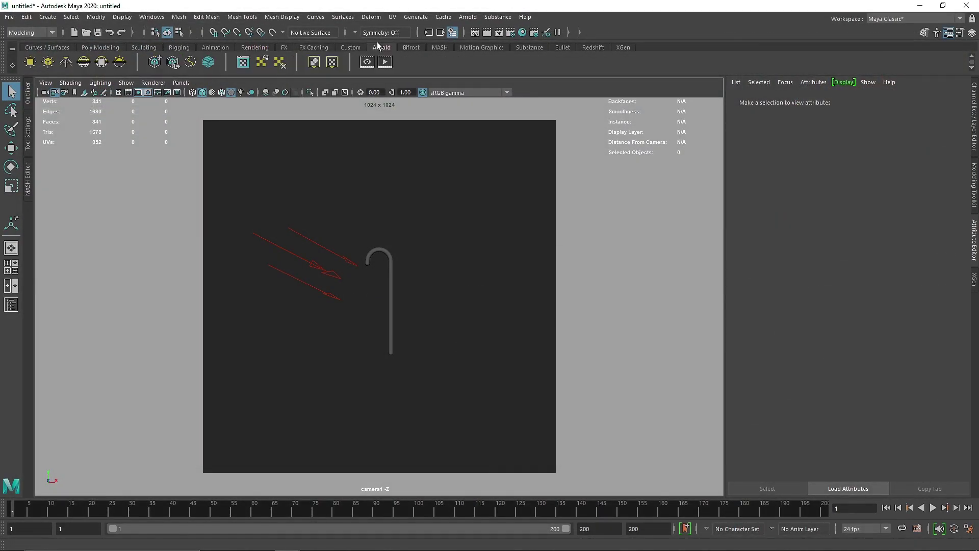
click(385, 62)
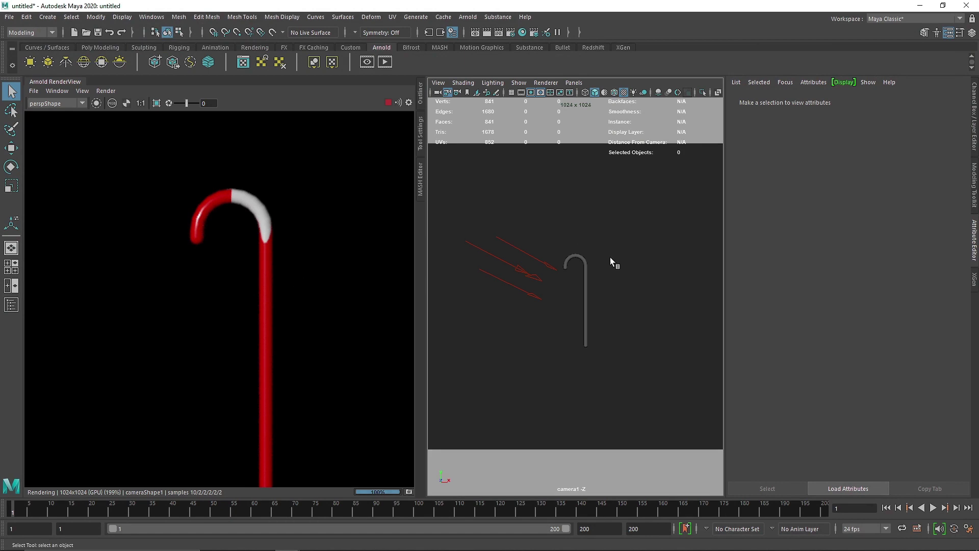
Select the cane, trace the Candy base color to place2dTexture1 and set the V value of Repeat UV to 45
click(584, 281)
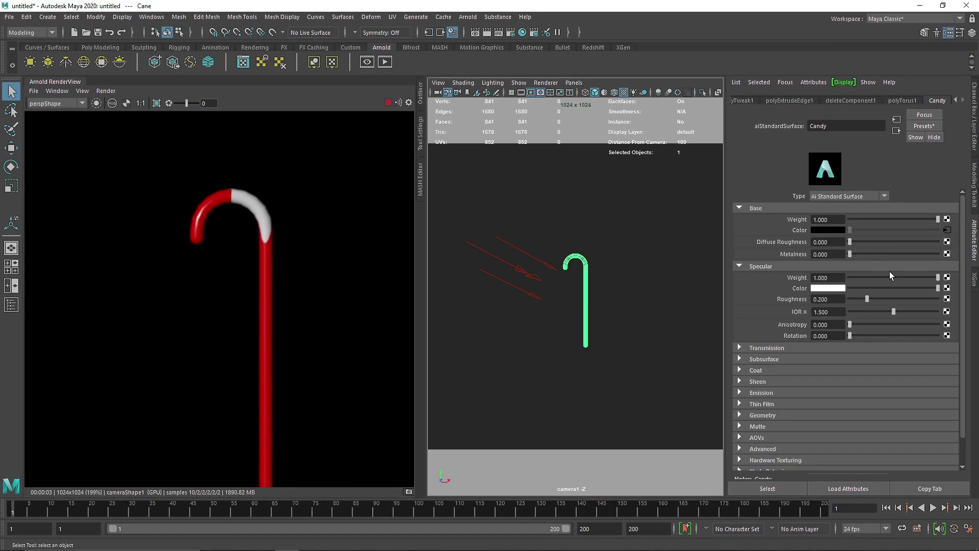
click(947, 230)
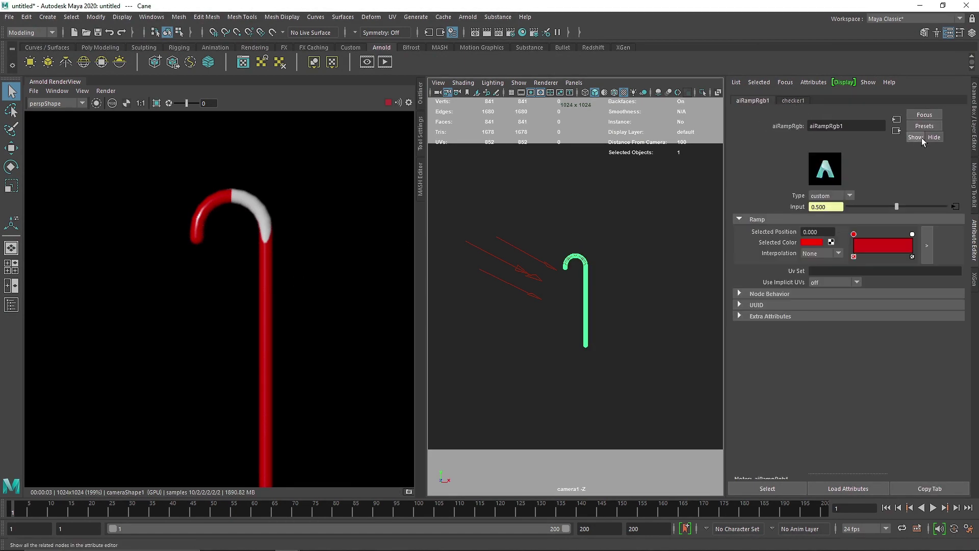
click(897, 131)
click(897, 131)
click(897, 120)
click(897, 120)
click(897, 120)
click(861, 281)
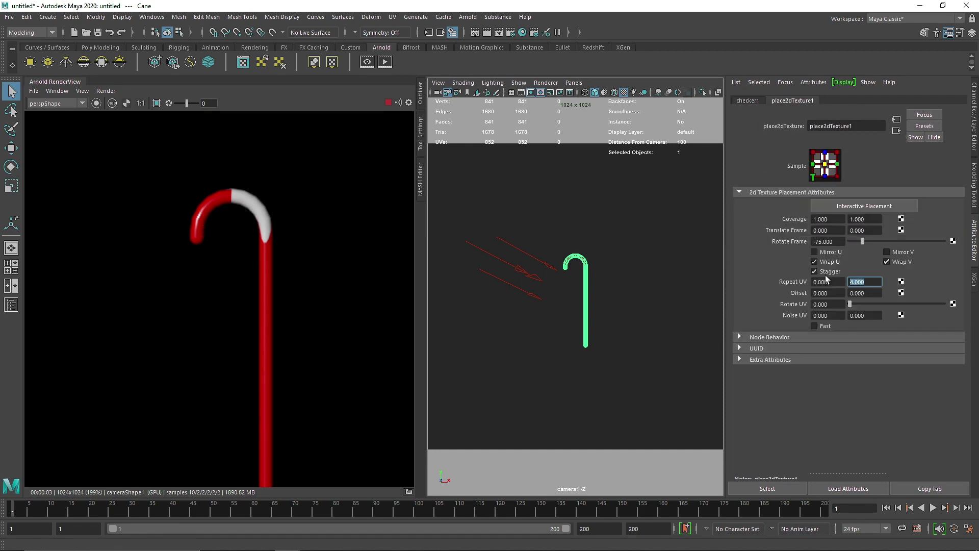
text(45)
key(Return)
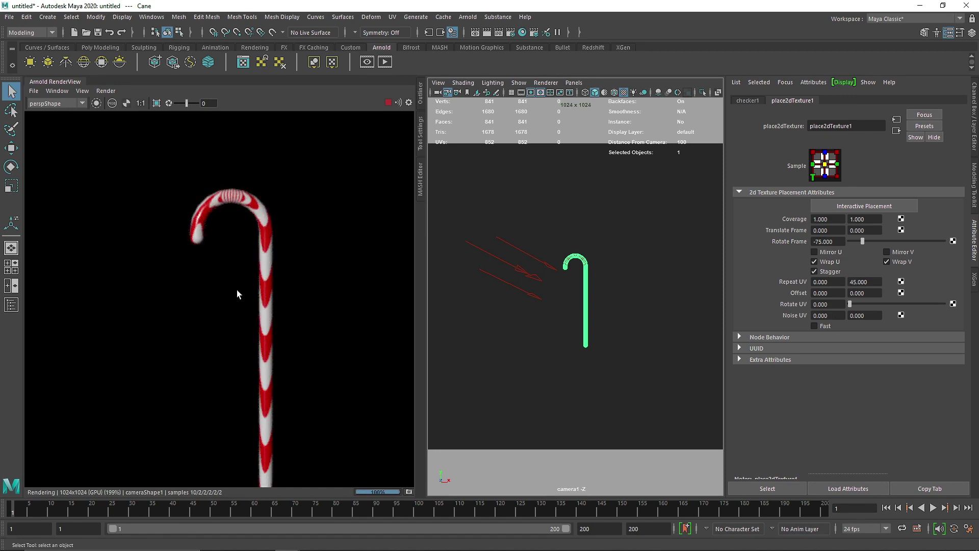
Try Rotate Frame values of about 156 and 25 on place2dTexture1, with the render region cropped around the cane's hook
scroll(280, 424, down, 3)
scroll(283, 436, up, 3)
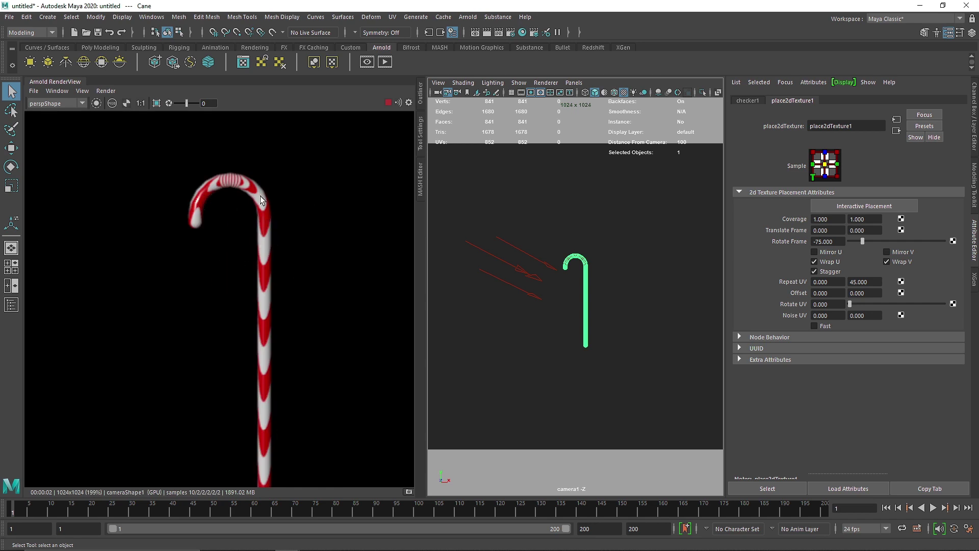
drag(868, 237, 906, 243)
drag(134, 158, 347, 327)
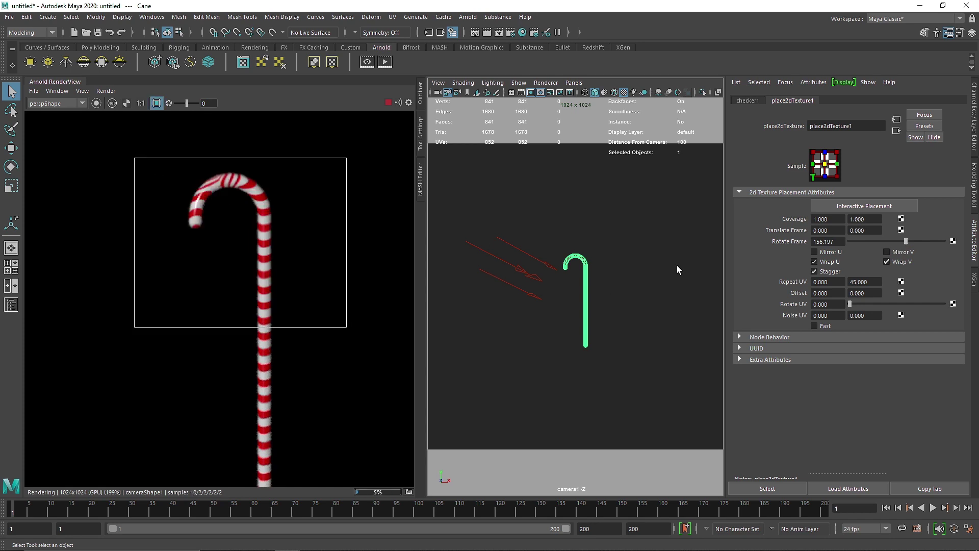
drag(887, 241, 757, 239)
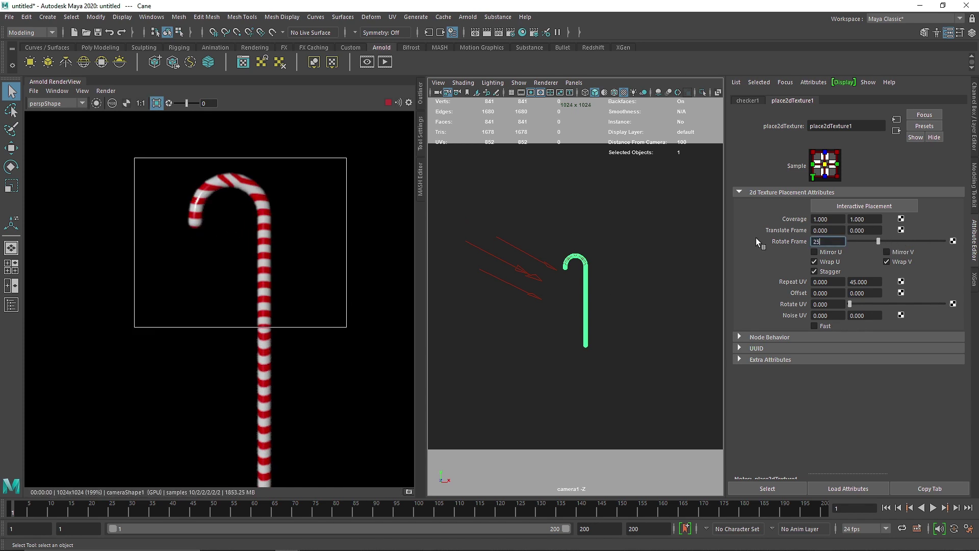
drag(879, 241, 889, 241)
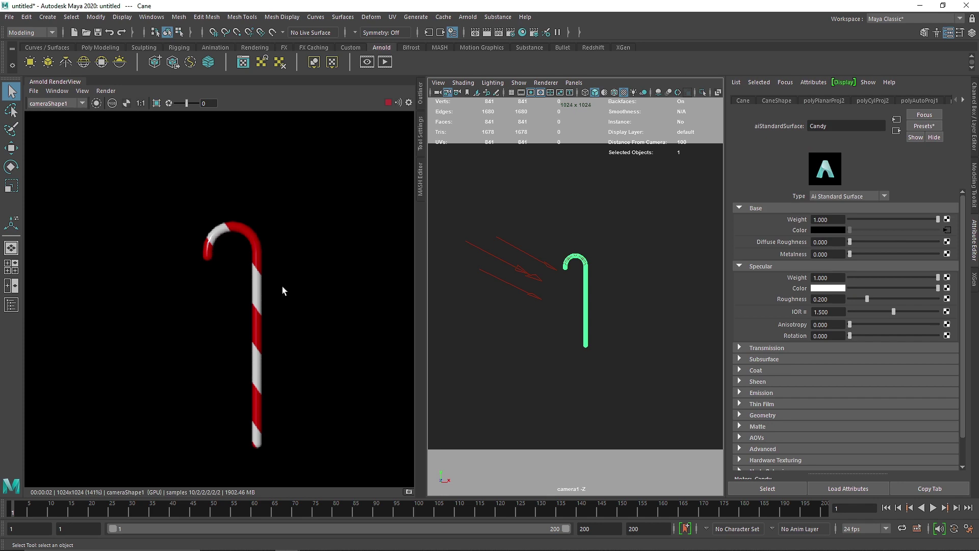
Trace the cane's Candy base color to place2dTexture1 and try Rotate Frame values of about 33.4 and 21.6
click(616, 283)
click(586, 269)
click(948, 229)
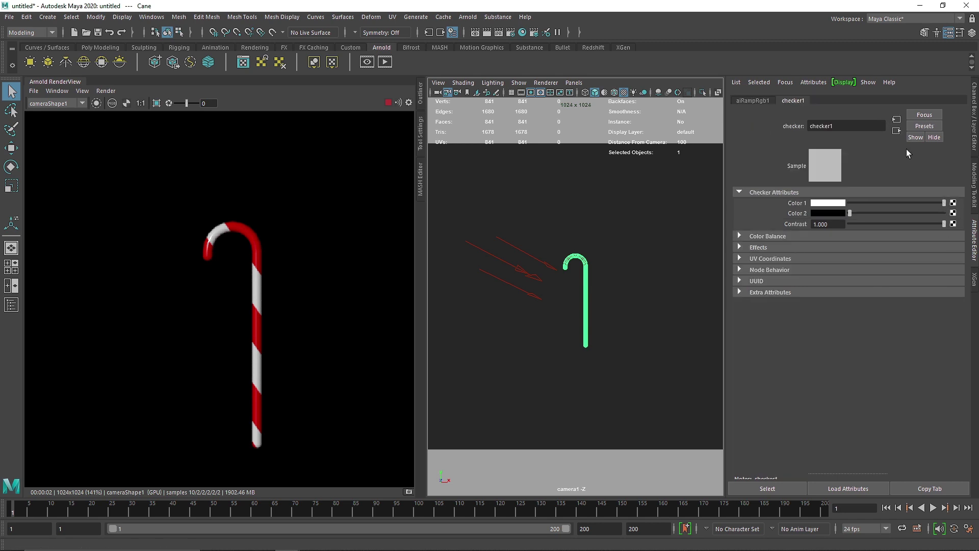
click(896, 118)
click(859, 241)
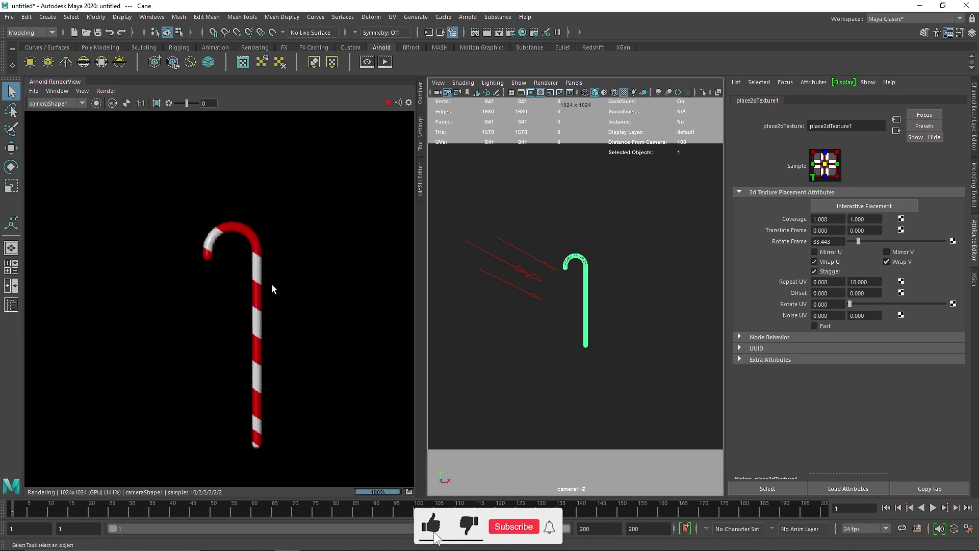
click(855, 242)
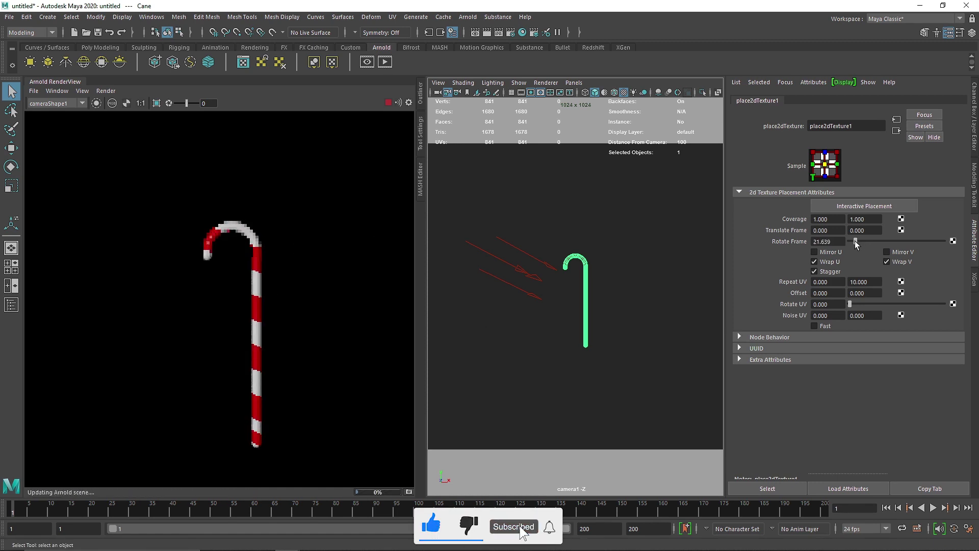
Try a Rotate Frame of 22 on place2dTexture1, settle on 25, and deselect the cane
drag(840, 241, 746, 238)
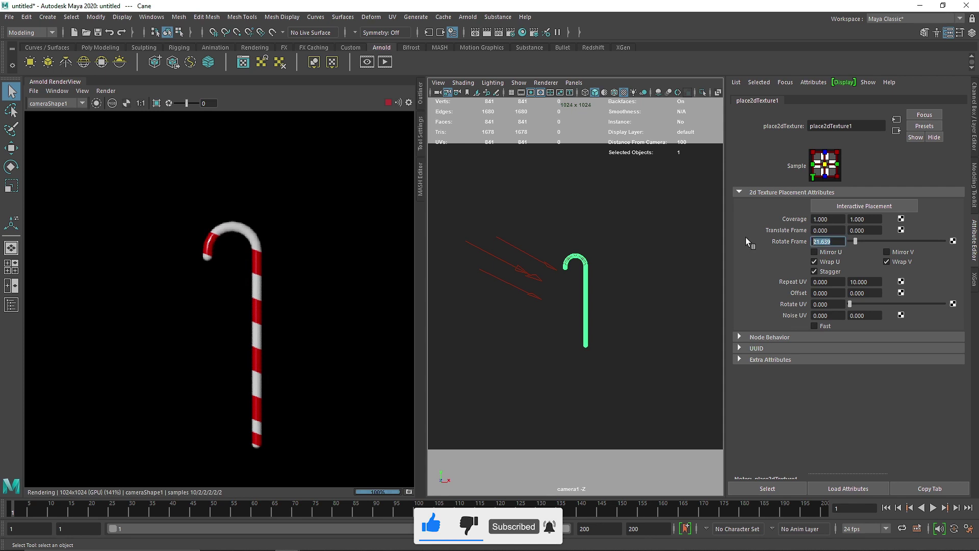
text(22)
key(Return)
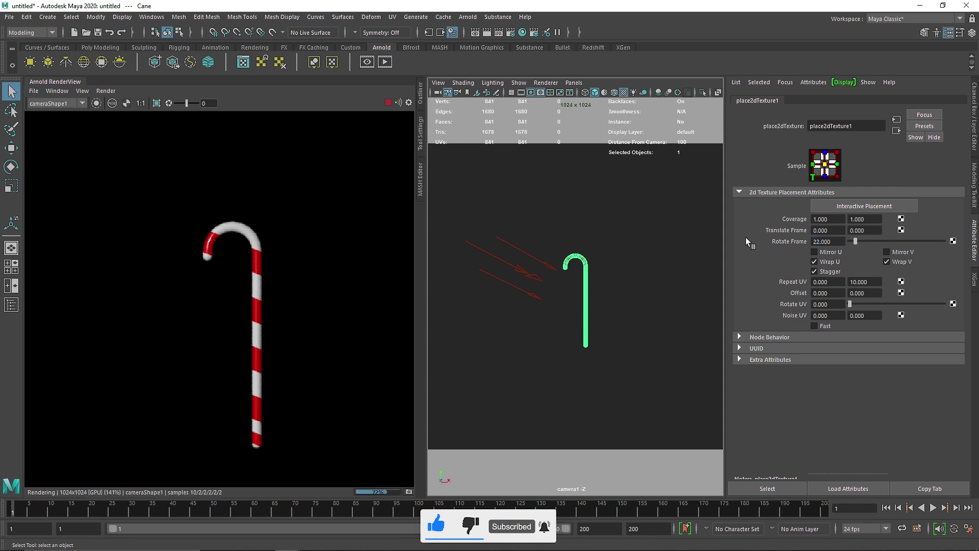
drag(839, 242, 757, 237)
text(25)
key(Return)
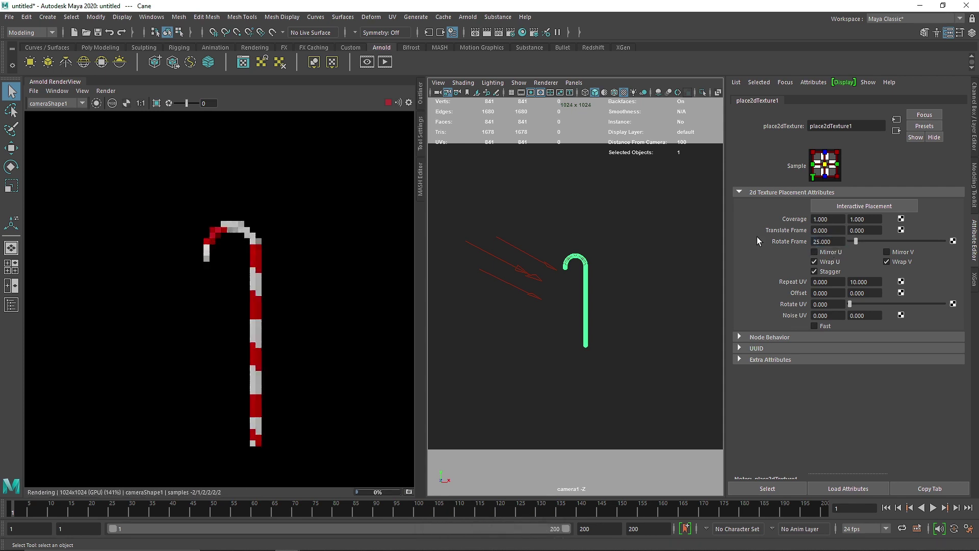
click(618, 256)
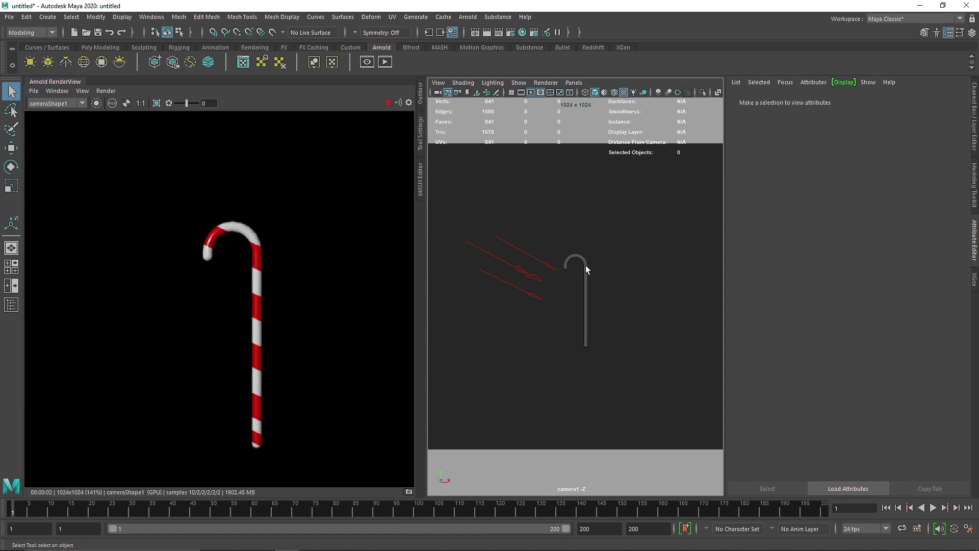
click(586, 266)
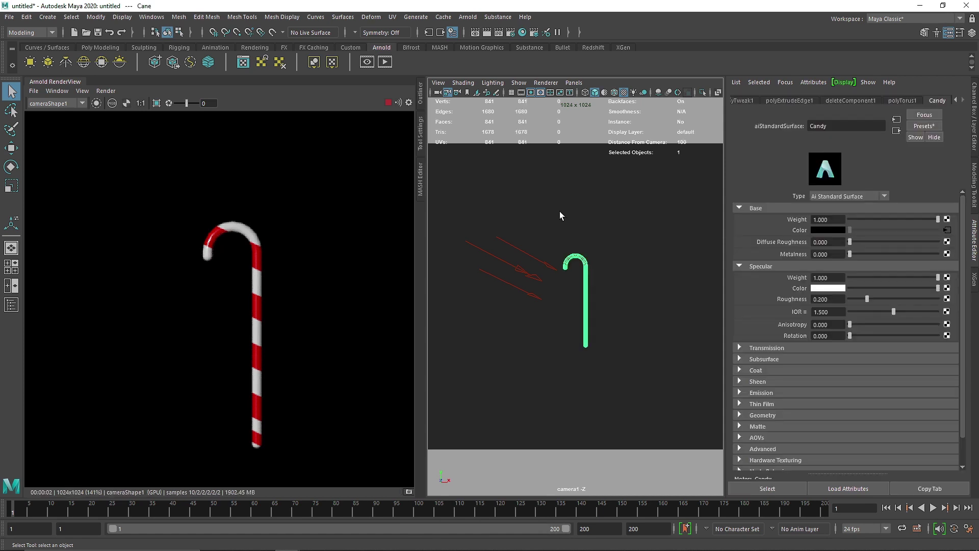
click(392, 16)
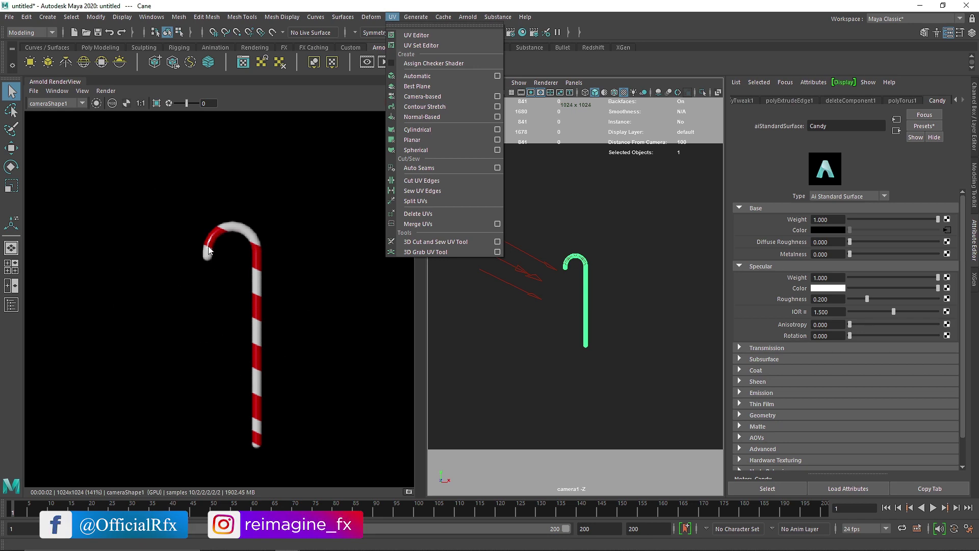
click(695, 319)
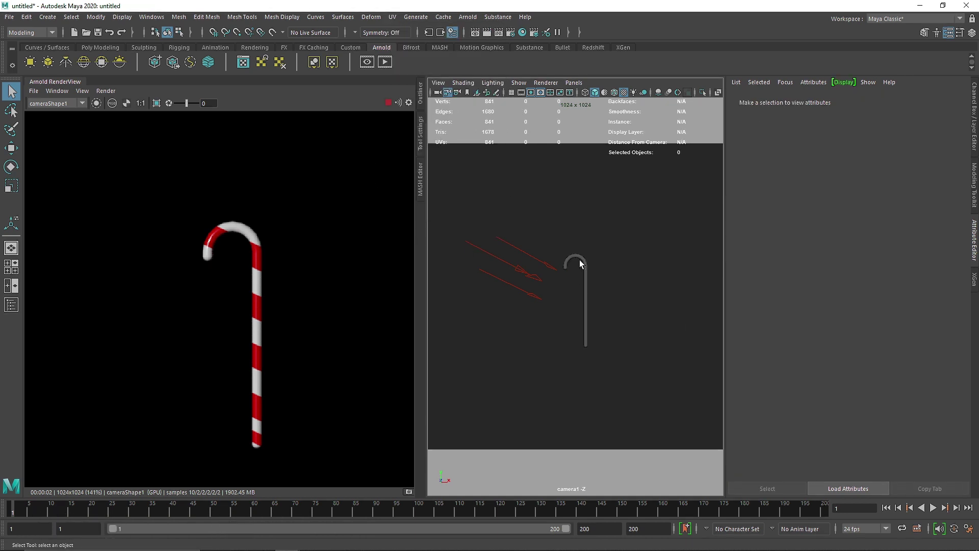
Switch the viewport to the perspective view and display the cane with smooth mesh preview
key(space)
drag(580, 259, 571, 191)
click(641, 322)
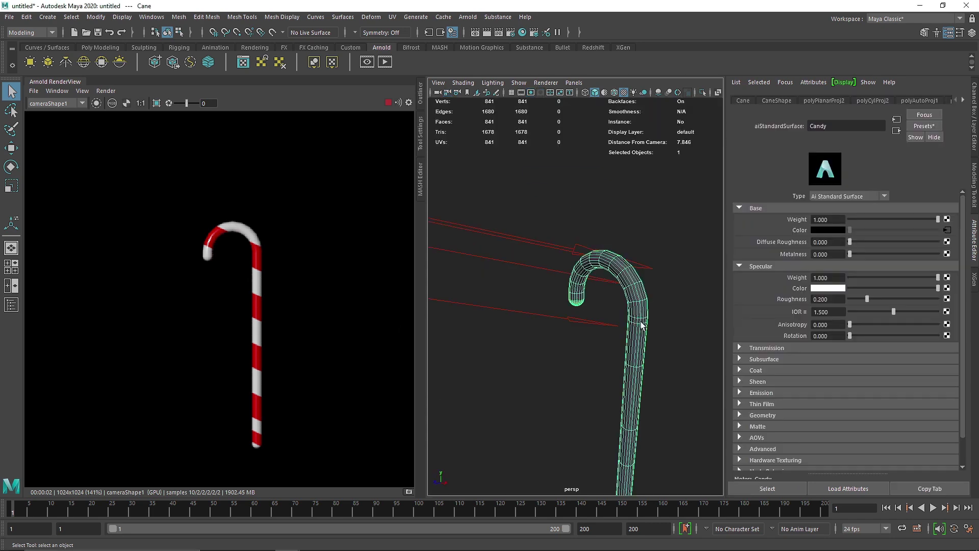
key(3)
alt+middle_drag(668, 364, 558, 275)
scroll(553, 316, up, 5)
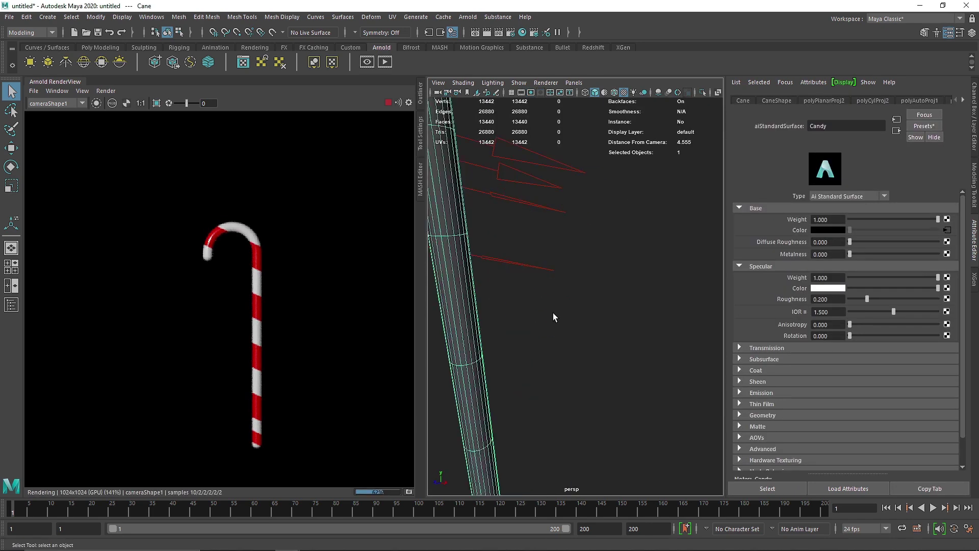
Set the Arnold render camera to perspShape and frame the cane's striped shaft
click(56, 103)
click(49, 113)
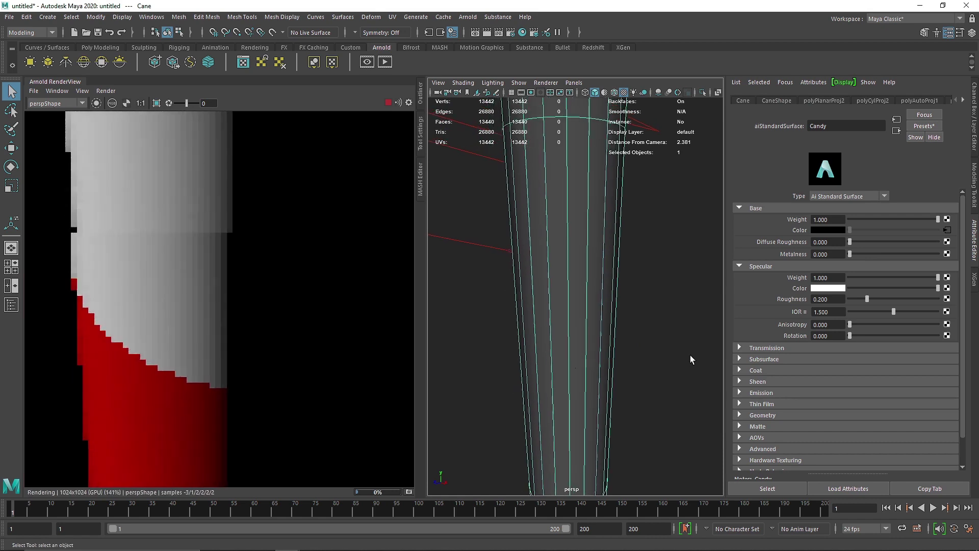
scroll(663, 357, down, 5)
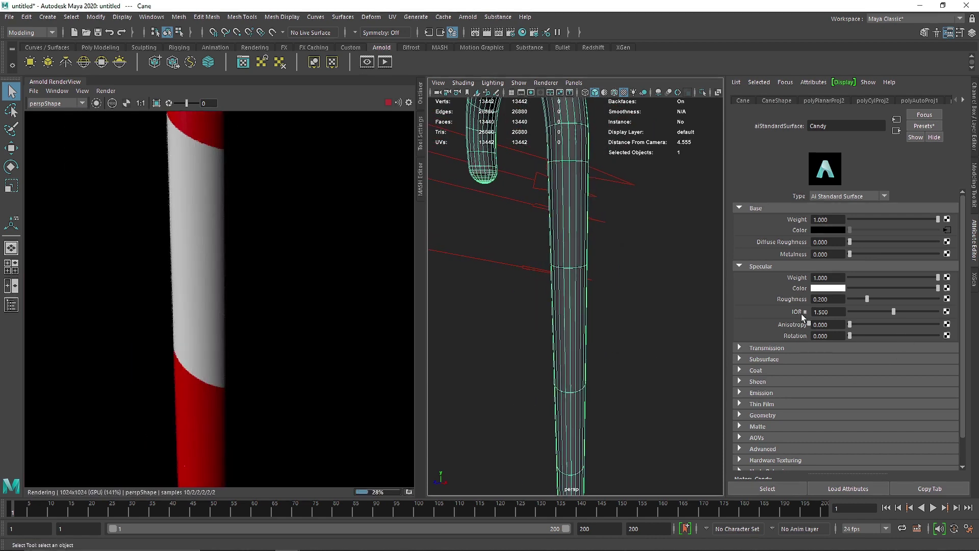
Set the Candy material's specular Roughness to 0.1 and expand its Coat settings
drag(838, 299, 768, 297)
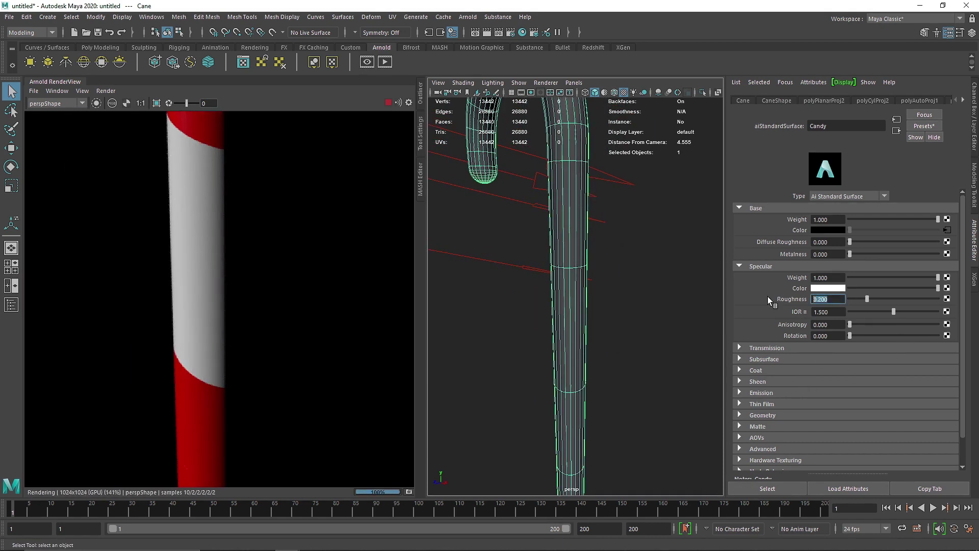
text(0.1)
key(Return)
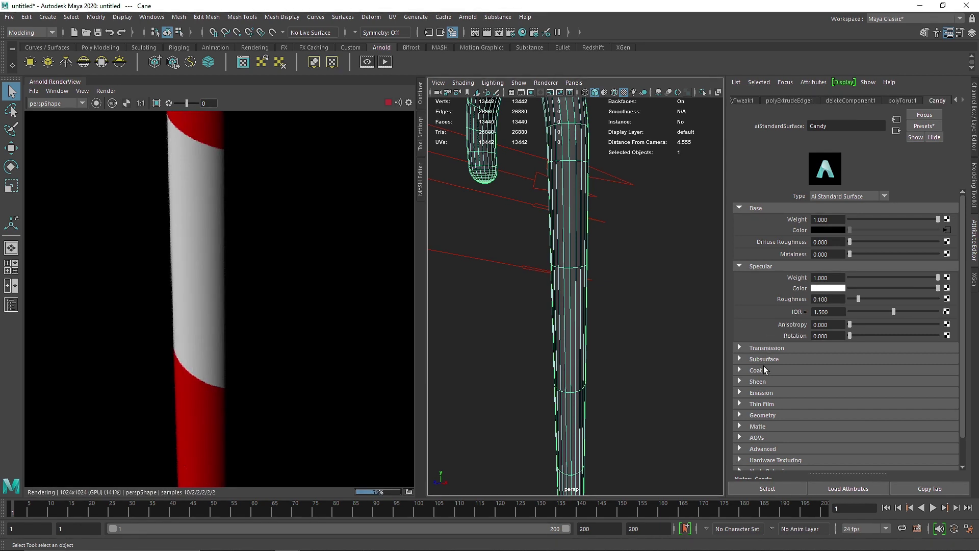
click(763, 367)
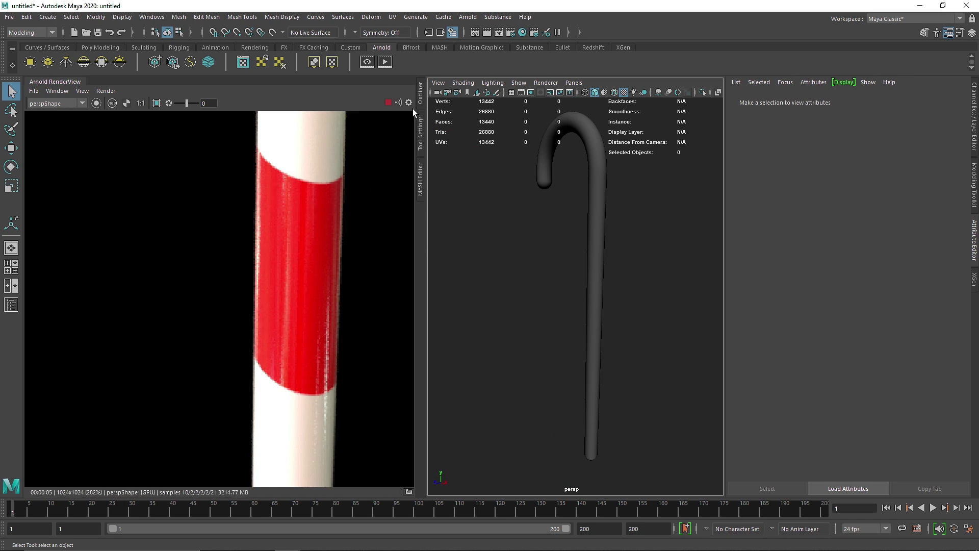
Close the Arnold RenderView and open the Hypershade
click(421, 96)
click(352, 82)
right_click(66, 78)
click(128, 121)
click(522, 32)
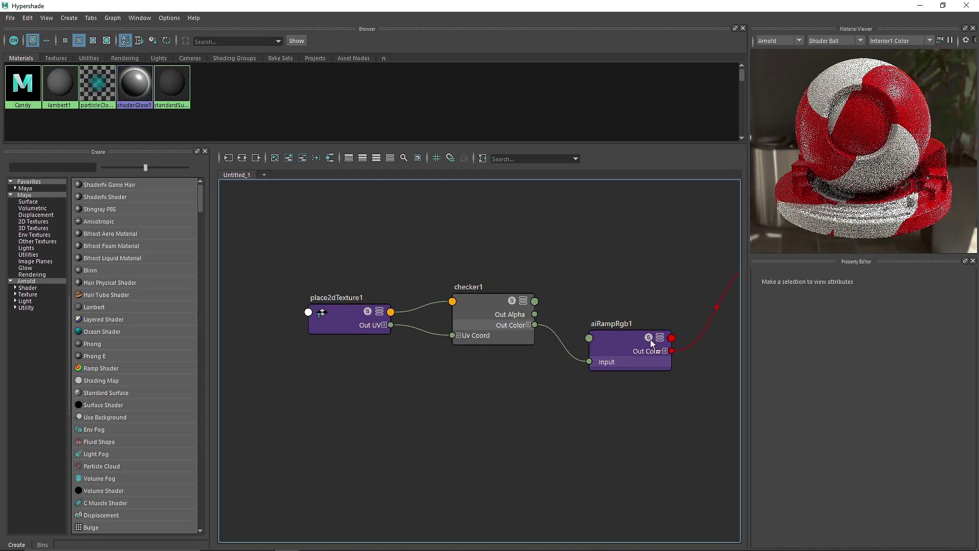
Move the aiRampRgb1 node higher in the graph, between checker1 and Candy
alt+middle_drag(713, 357, 458, 368)
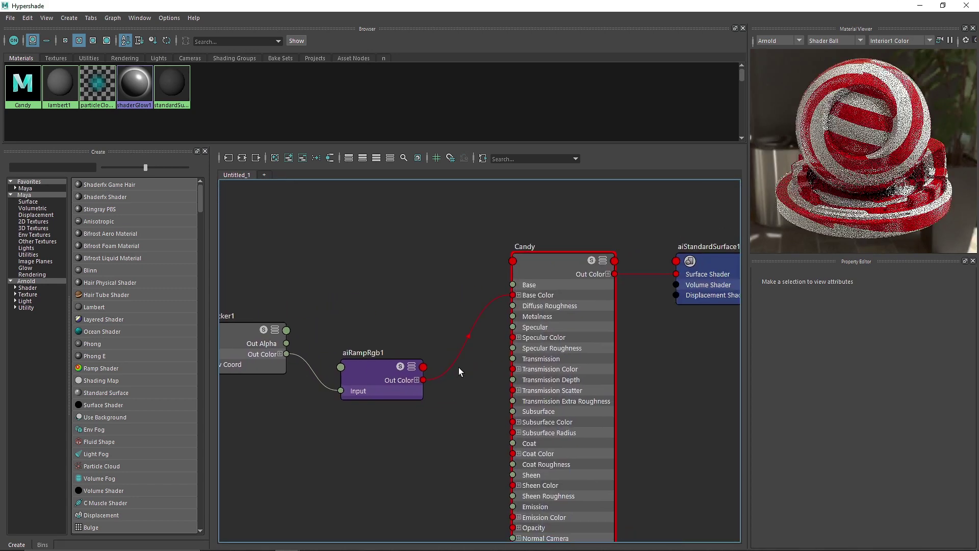
alt+middle_drag(403, 314, 432, 303)
drag(415, 362, 420, 310)
alt+middle_drag(445, 377, 492, 371)
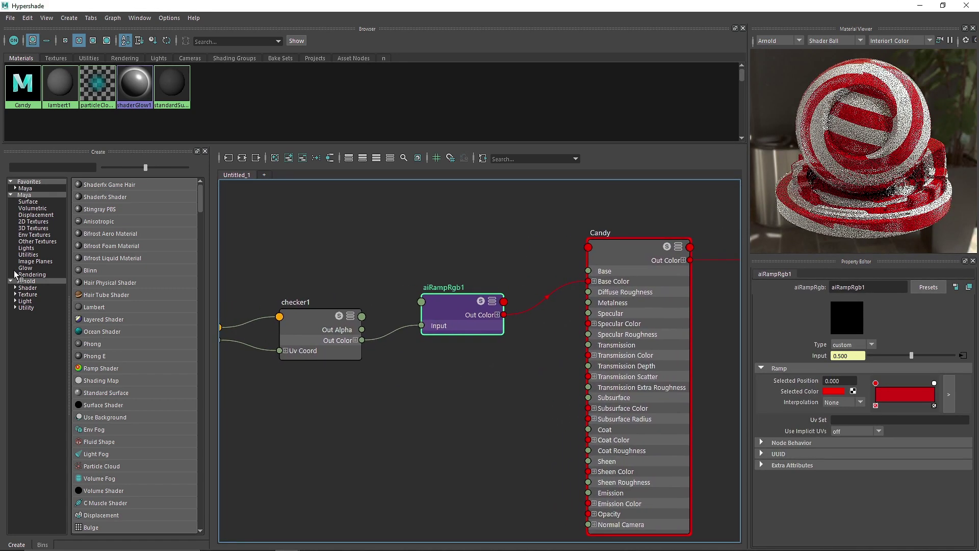
Create an Arnold aiNoise node and place it below aiRampRgb1, beside the Candy node
click(25, 281)
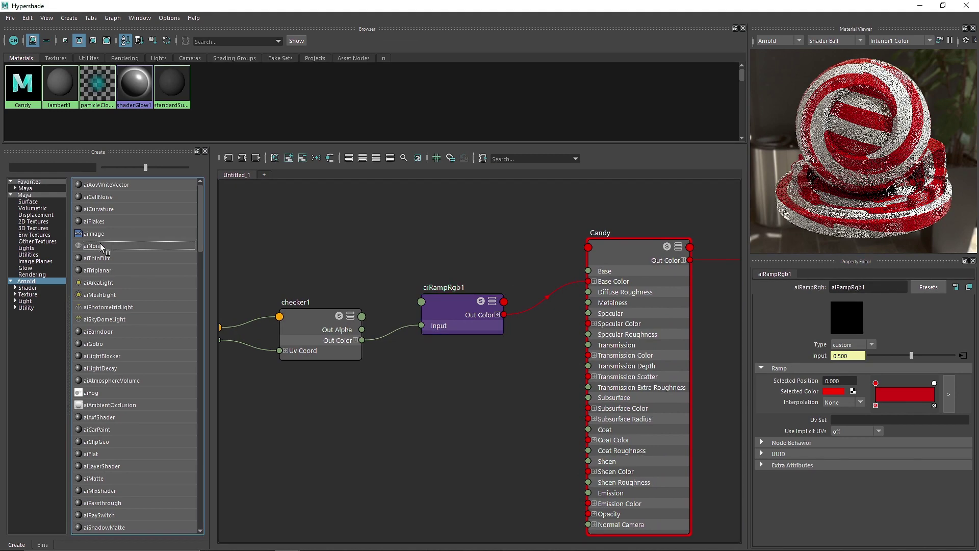
click(101, 247)
alt+middle_drag(447, 435, 429, 373)
drag(397, 364, 386, 397)
alt+middle_drag(466, 391, 462, 350)
drag(373, 354, 437, 387)
alt+middle_drag(515, 406, 468, 394)
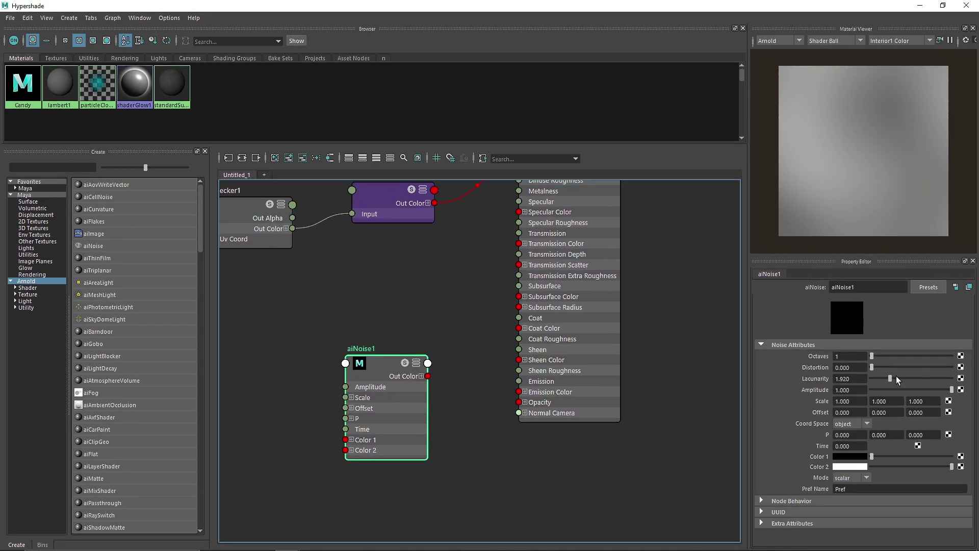
Set the aiNoise1 Octaves to 8 and Amplitude to 5
drag(872, 357, 952, 356)
drag(860, 389, 798, 389)
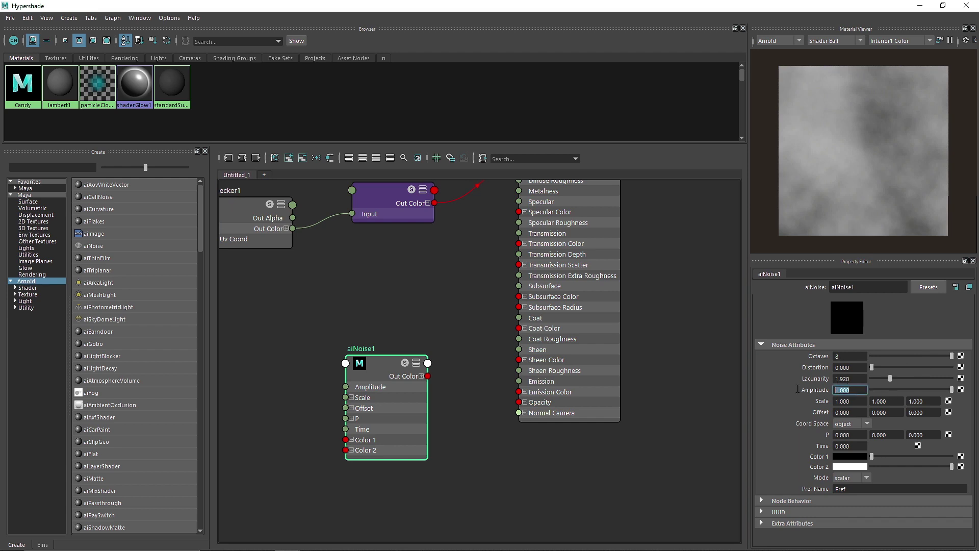
text(5)
key(Return)
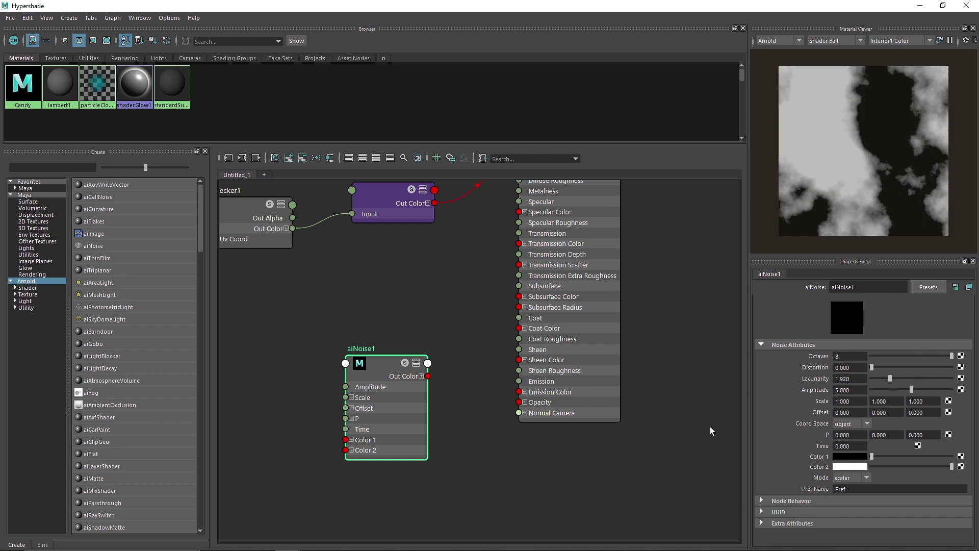
Set all three Scale values of aiNoise1 to 4
drag(855, 401, 830, 401)
key(Tab)
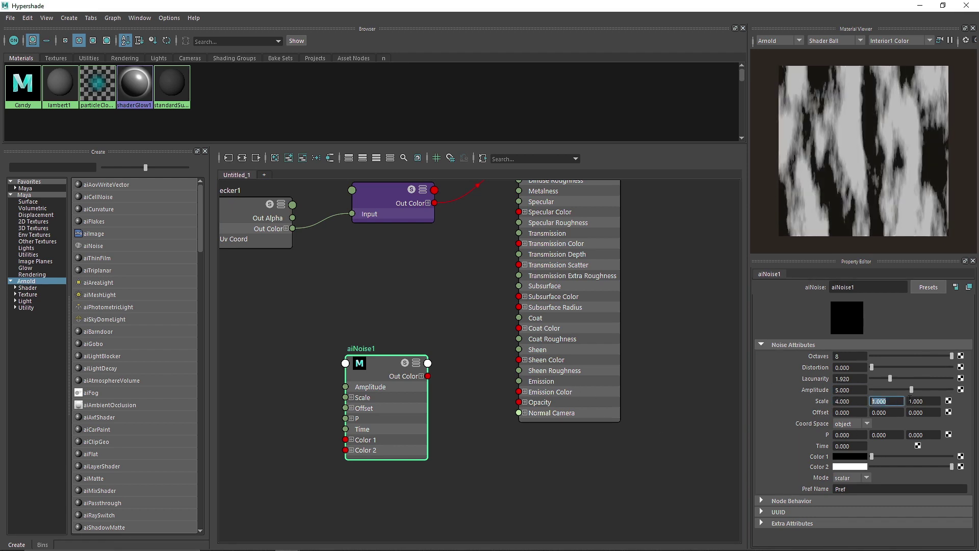
text(4)
key(Tab)
text(4)
click(571, 485)
Connect the Out Color of aiNoise1 to Candy's Base Color
alt+middle_drag(455, 315, 443, 384)
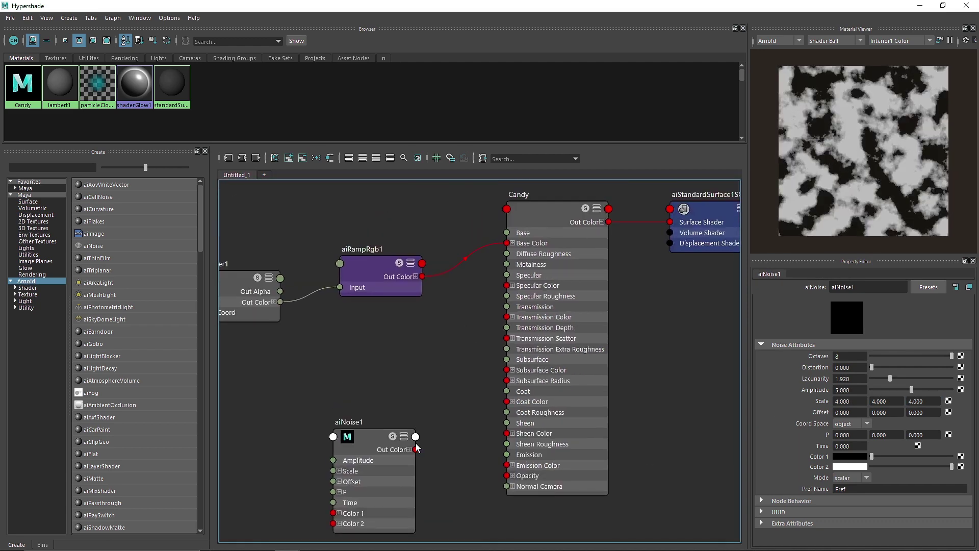
drag(416, 445, 513, 239)
alt+middle_drag(656, 346, 631, 370)
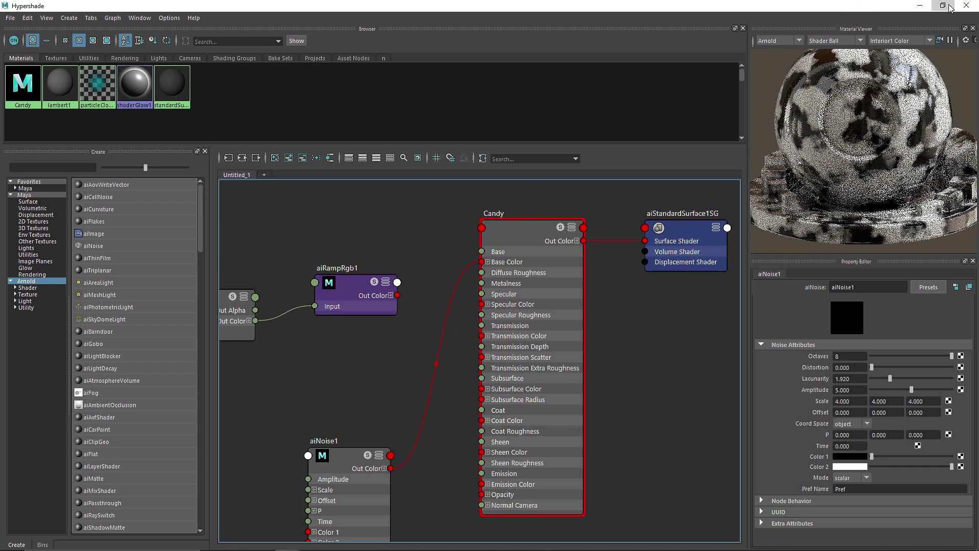
Shrink the Hypershade window, start the Arnold render and examine the noise pattern on the cane
double_click(108, 5)
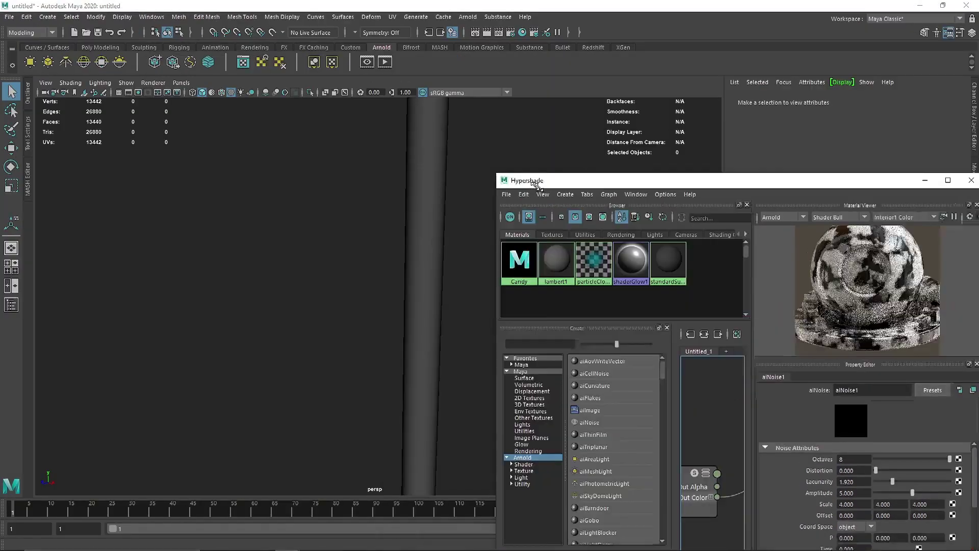
click(387, 66)
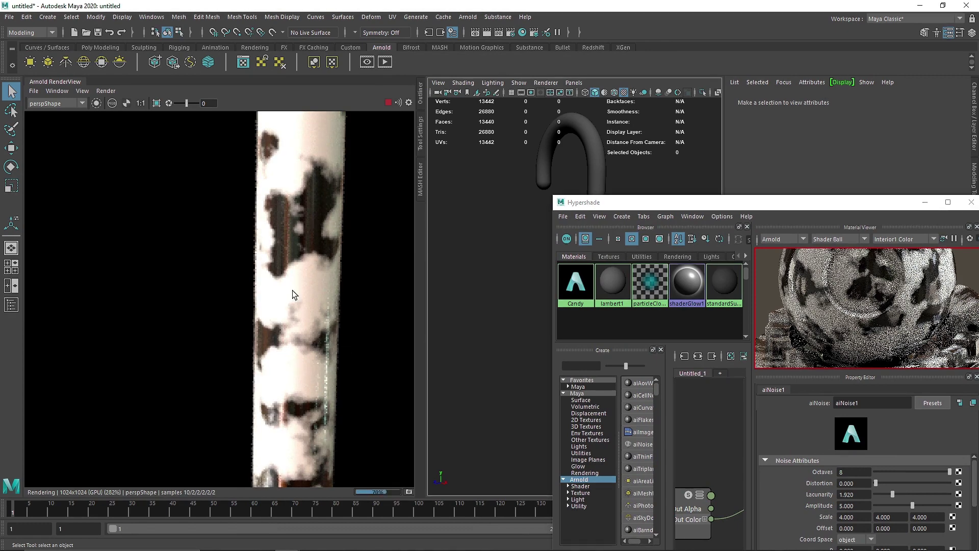
scroll(293, 307, down, 5)
scroll(293, 307, up, 2)
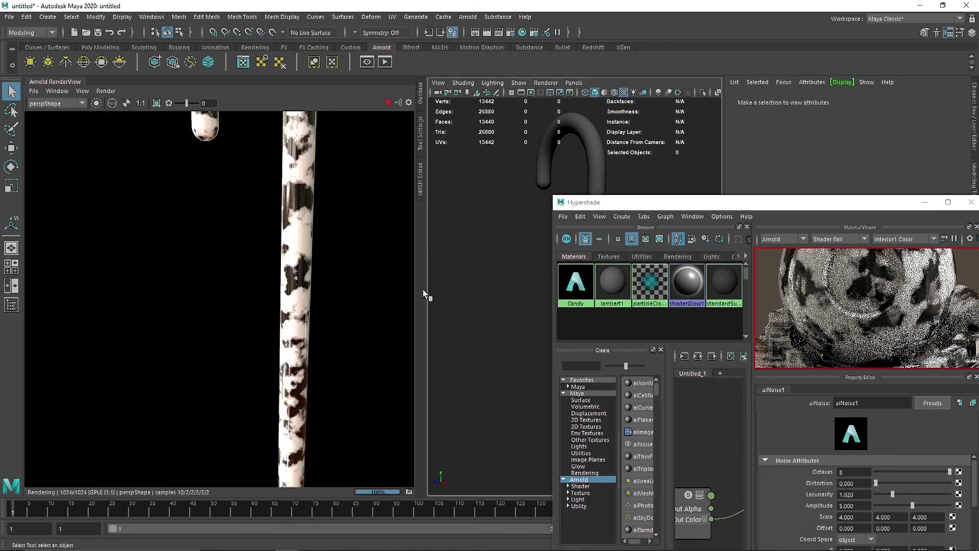
Maximize the Hypershade, reconnect the Out Color of aiRampRgb1 to Candy's Base Color, and reposition aiNoise1
double_click(732, 203)
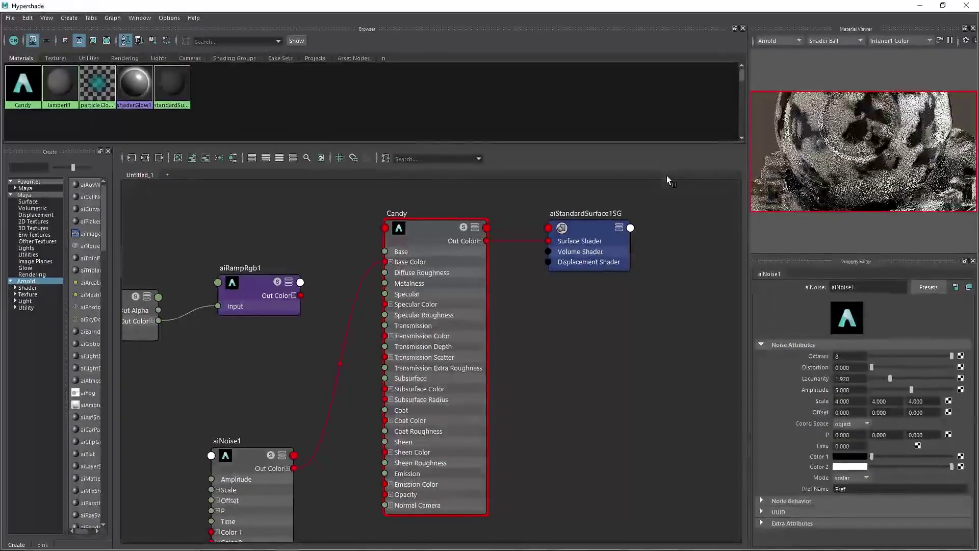
alt+middle_drag(311, 301, 369, 283)
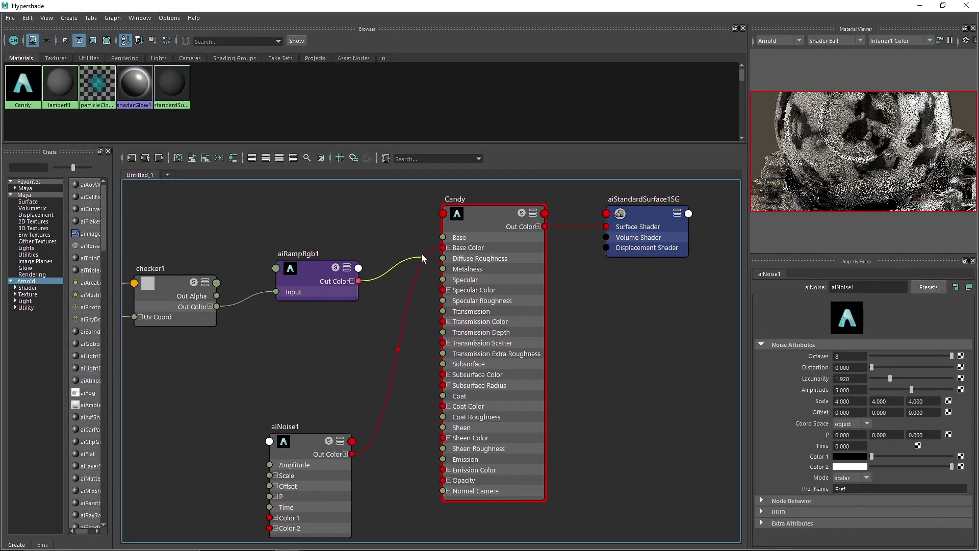
drag(422, 258, 442, 248)
alt+middle_drag(386, 227, 514, 217)
drag(432, 447, 402, 429)
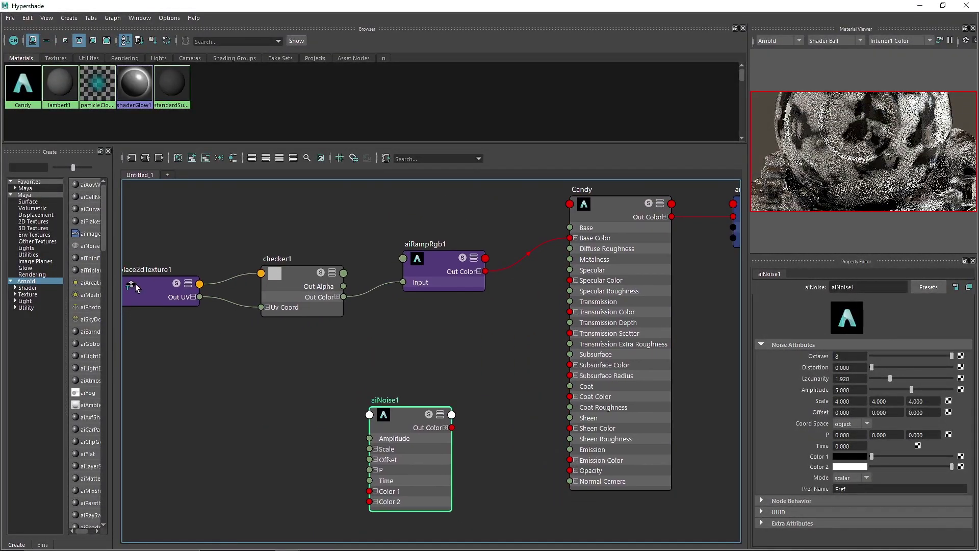
Widen the node creation list, filter it by "bum" and add an aiBump2d node to the graph
drag(122, 229, 164, 221)
click(62, 170)
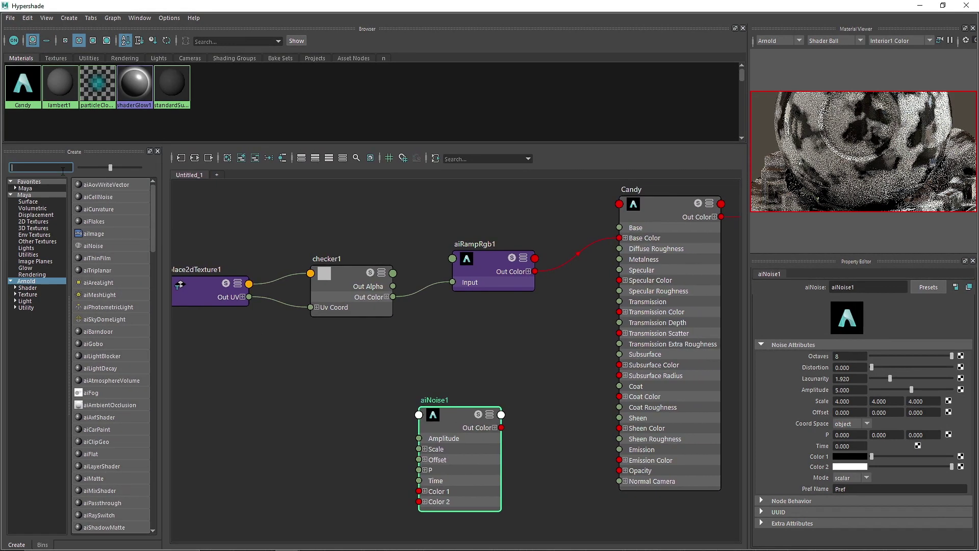
text(bum)
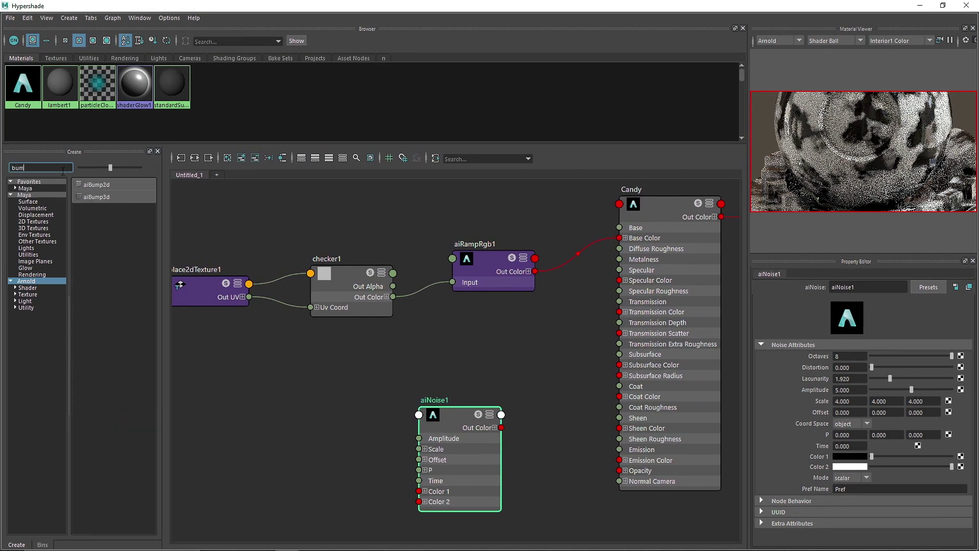
click(88, 185)
Arrange aiNoise1 and aiBump2d1, then wire the noise's Out Color R into Bump Map and the bump's Out Value into Candy's Normal Camera
drag(454, 414, 391, 409)
drag(266, 414, 470, 438)
drag(404, 419, 368, 409)
drag(549, 431, 611, 486)
alt+middle_drag(578, 377, 520, 398)
Select Candy, close the Hypershade and render a cropped region of the cane up close to examine the bump
click(607, 250)
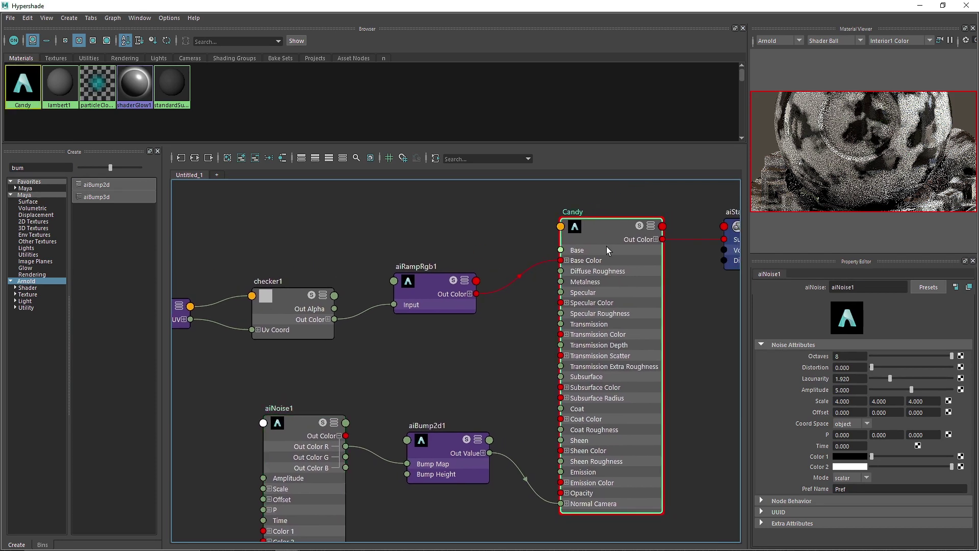
click(966, 5)
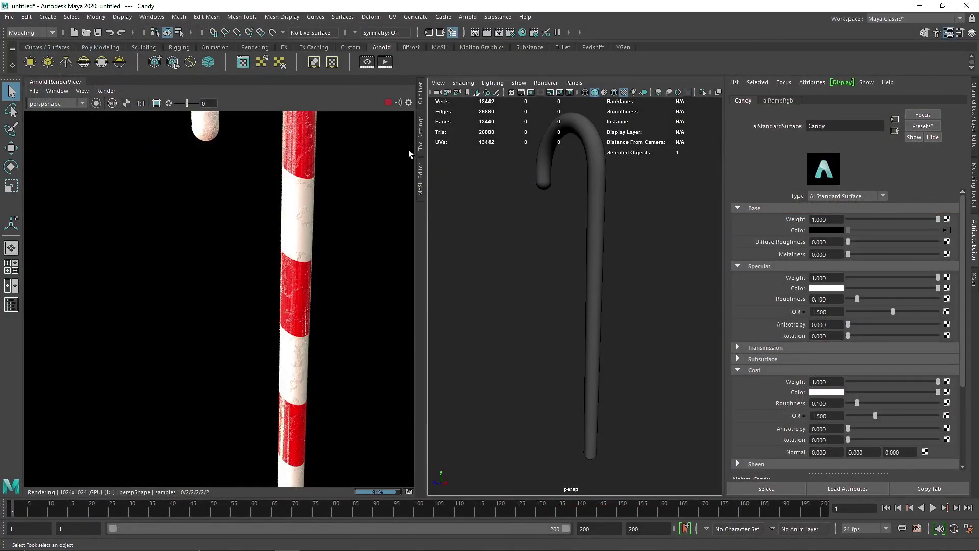
scroll(606, 314, up, 8)
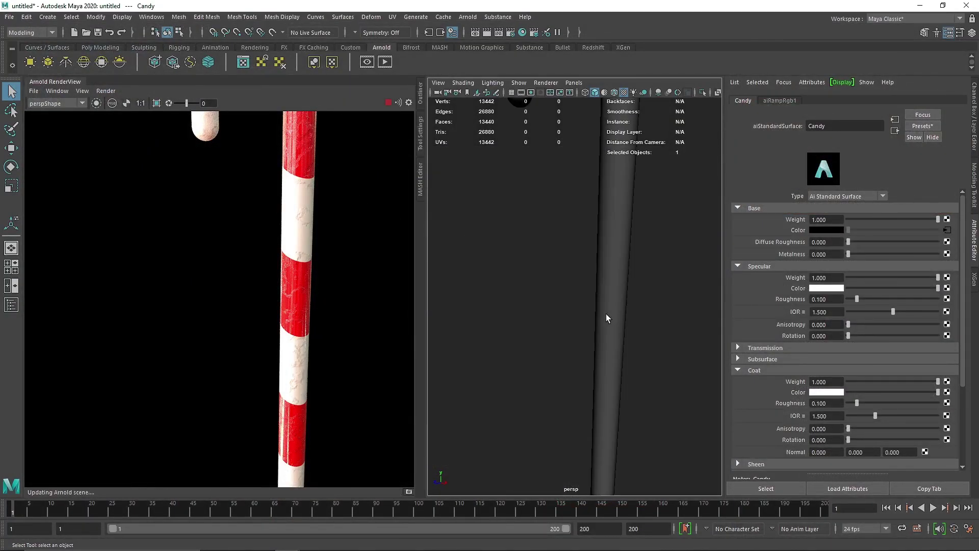
alt+middle_drag(613, 313, 585, 317)
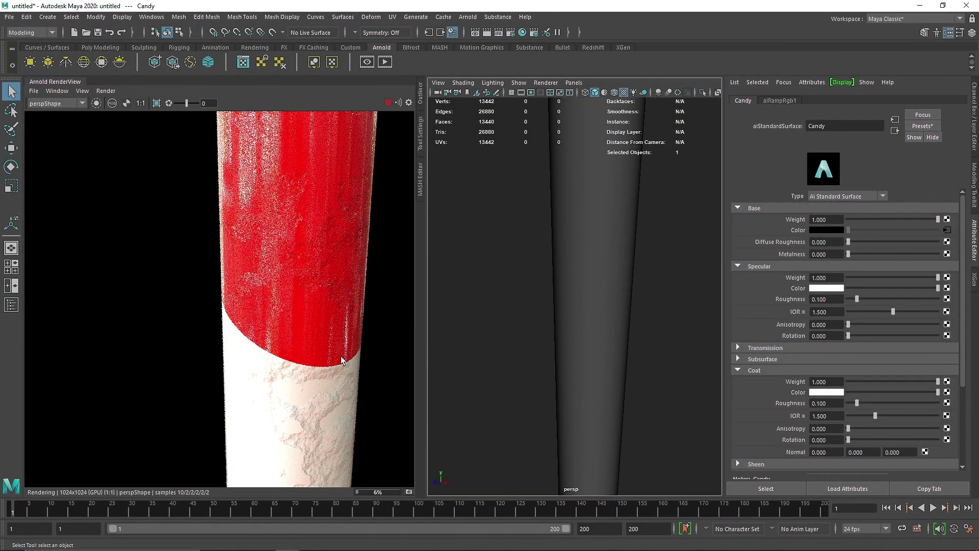
mouse_move(259, 350)
shift+mouse_down()
mouse_move(289, 409)
mouse_move(363, 462)
shift+mouse_up()
scroll(314, 428, up, 3)
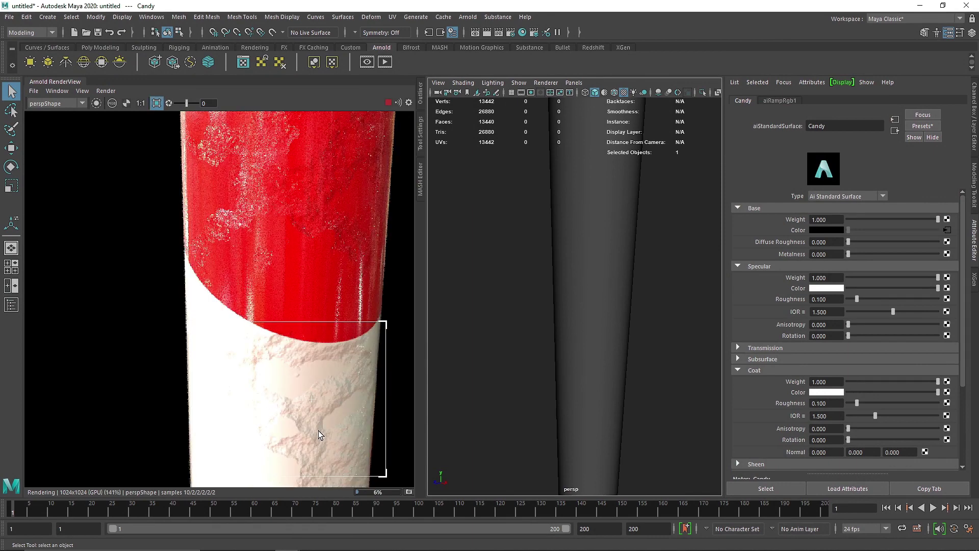
scroll(350, 437, up, 2)
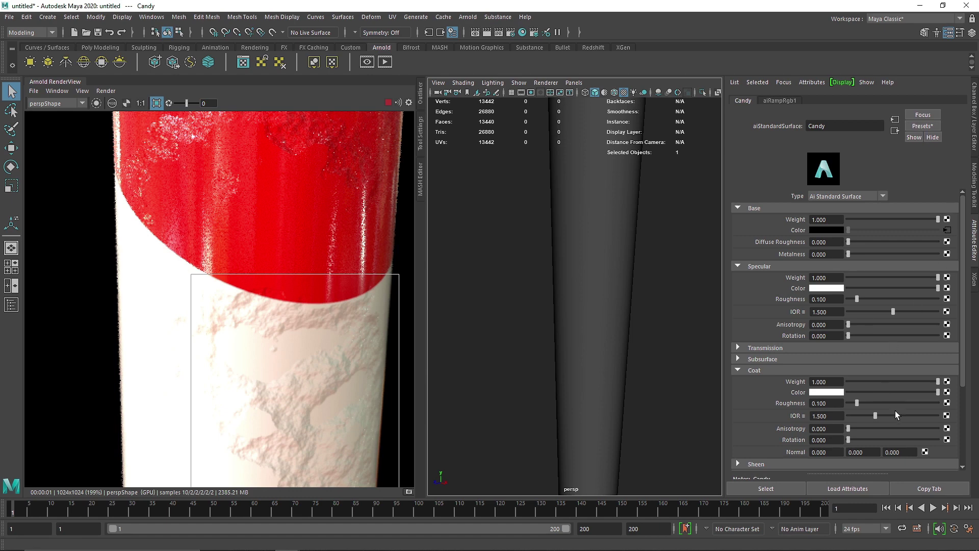
Open aiBump2d1 from the Candy material's Geometry settings and set its Bump Height to 0.001
scroll(895, 411, down, 3)
click(761, 257)
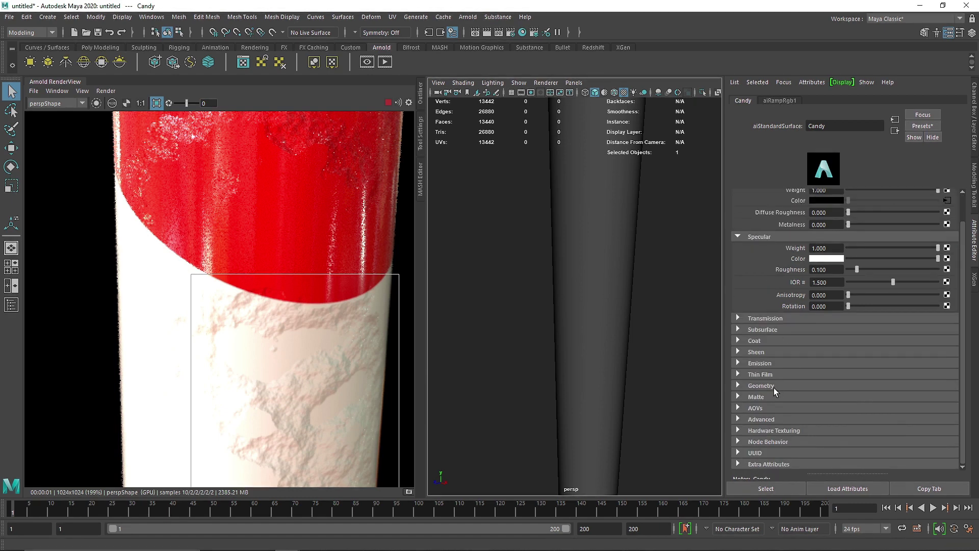
click(774, 386)
click(947, 417)
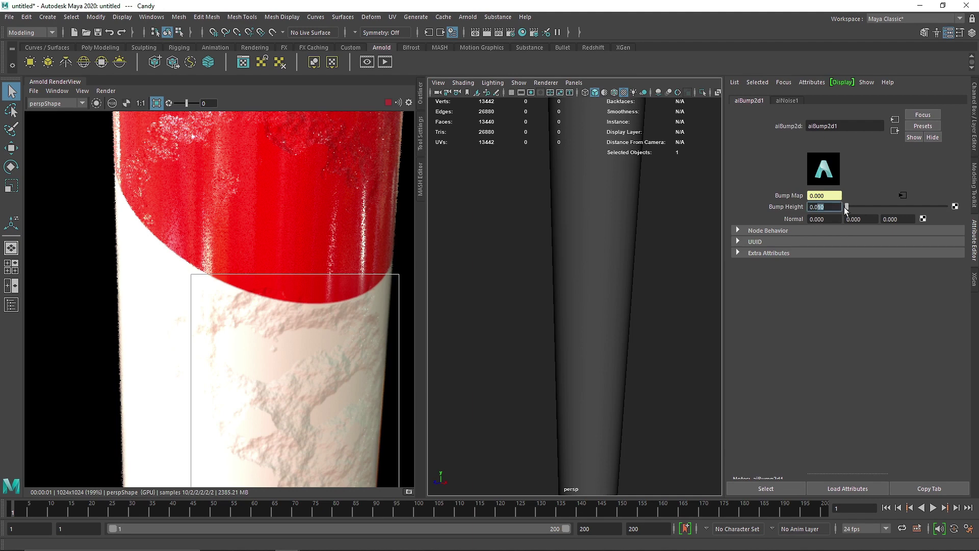
text(01)
key(Return)
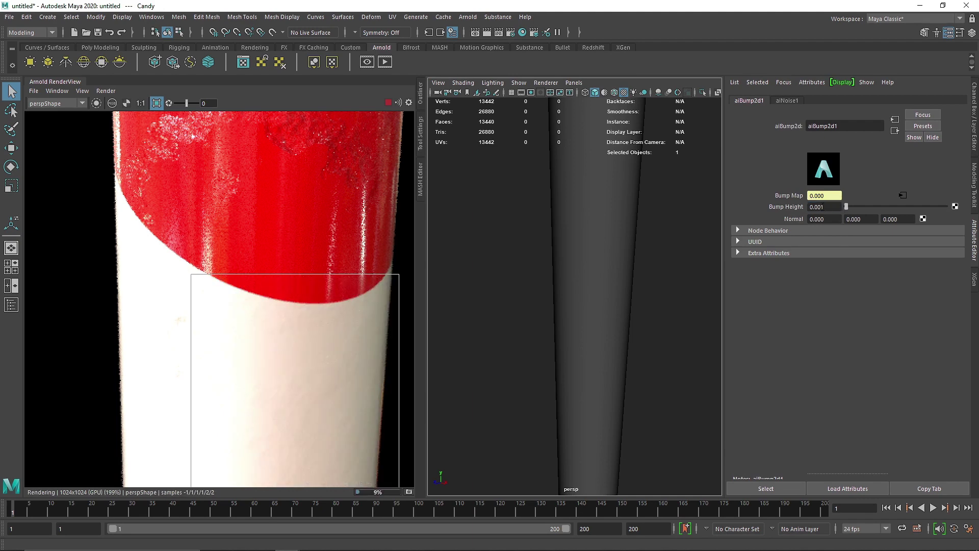
Try a Bump Height of 0.005 on aiBump2d1, set it to 0.002 and clear the selection
click(837, 207)
key(Return)
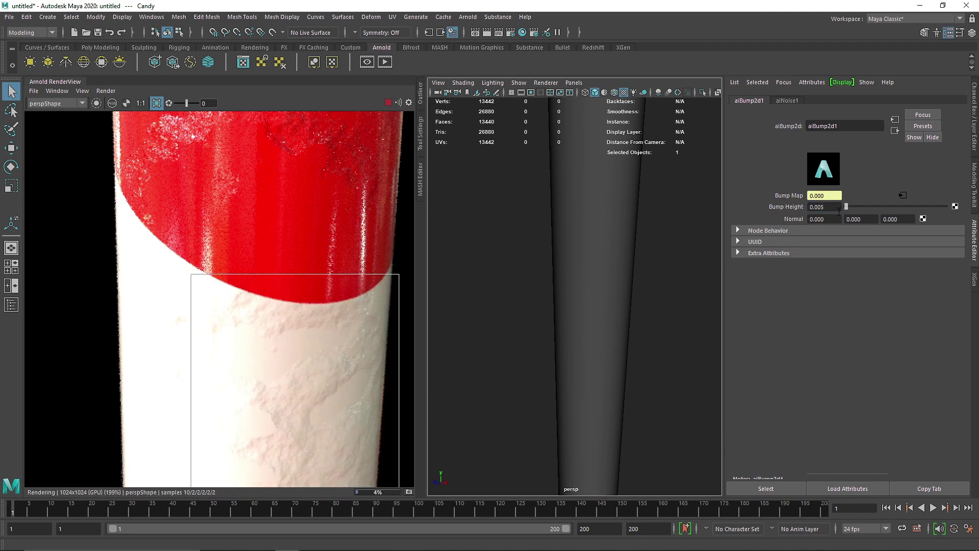
click(829, 208)
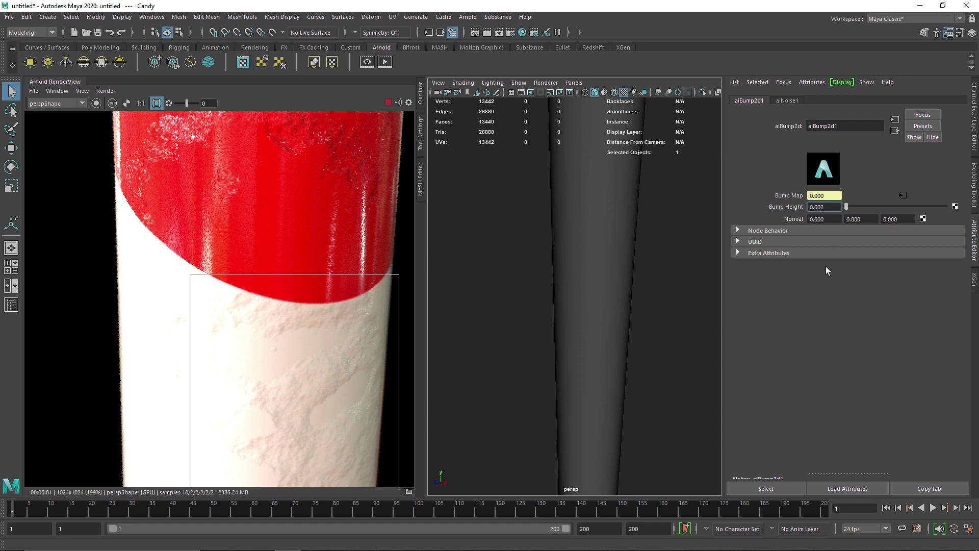
text(0.002)
click(682, 261)
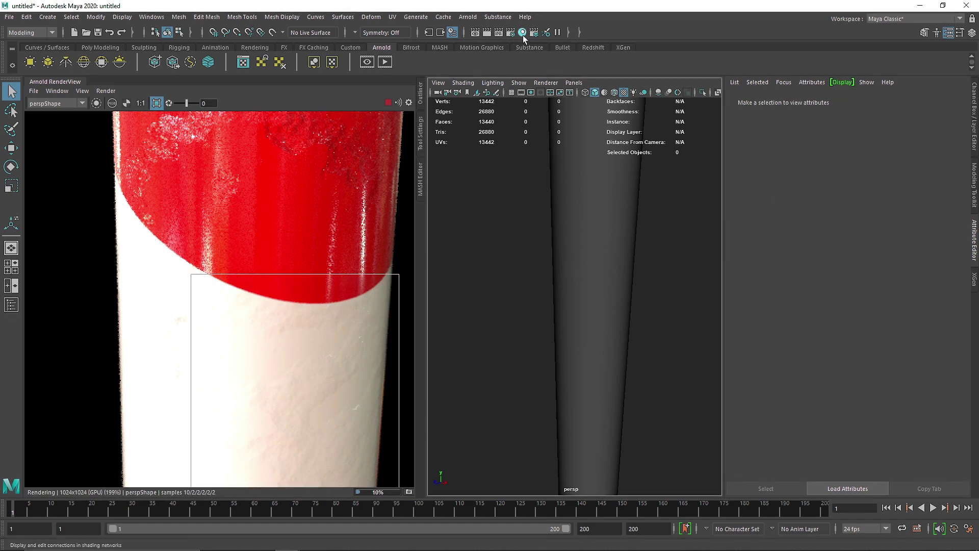
Close the render view, reopen the Hypershade and connect aiNoise1's Out Color R to Candy's Specular Roughness
right_click(57, 80)
click(77, 117)
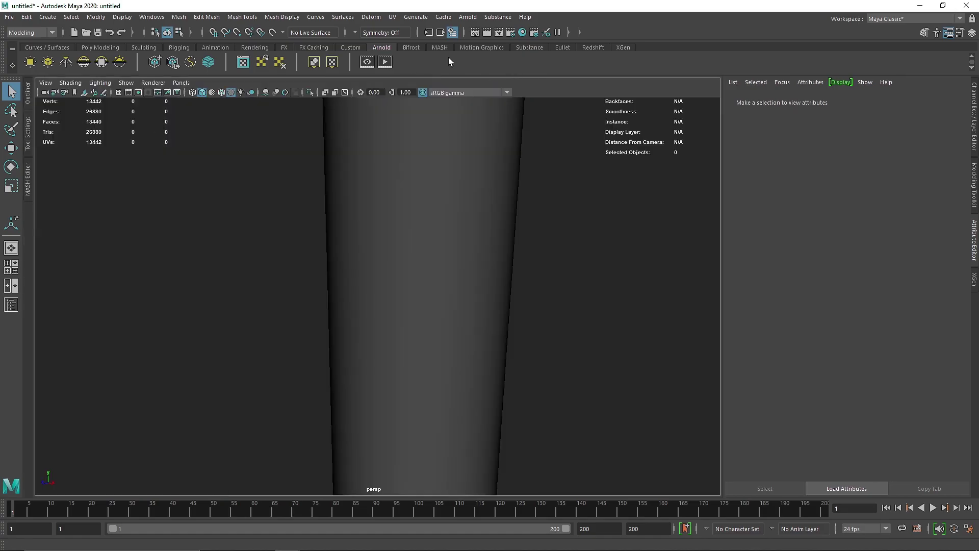
click(522, 32)
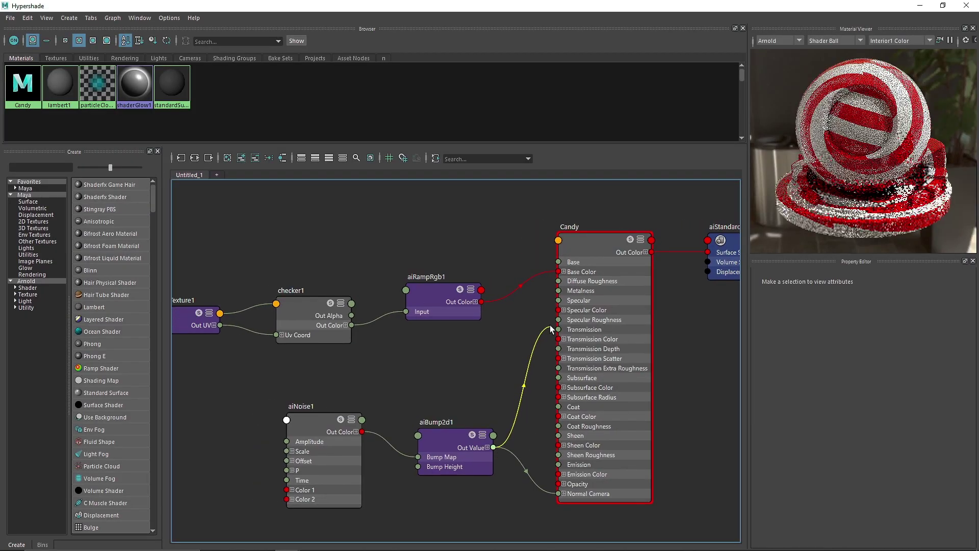
drag(465, 386, 561, 301)
click(356, 431)
drag(362, 441, 559, 320)
Darken Color 2 of aiNoise1 to grey and close the Hypershade
click(316, 430)
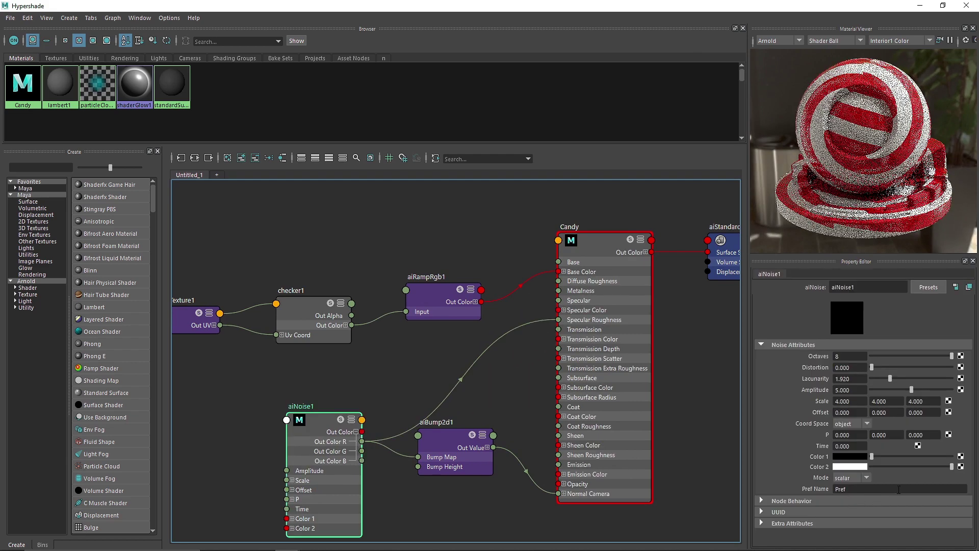
drag(896, 466, 884, 468)
click(966, 6)
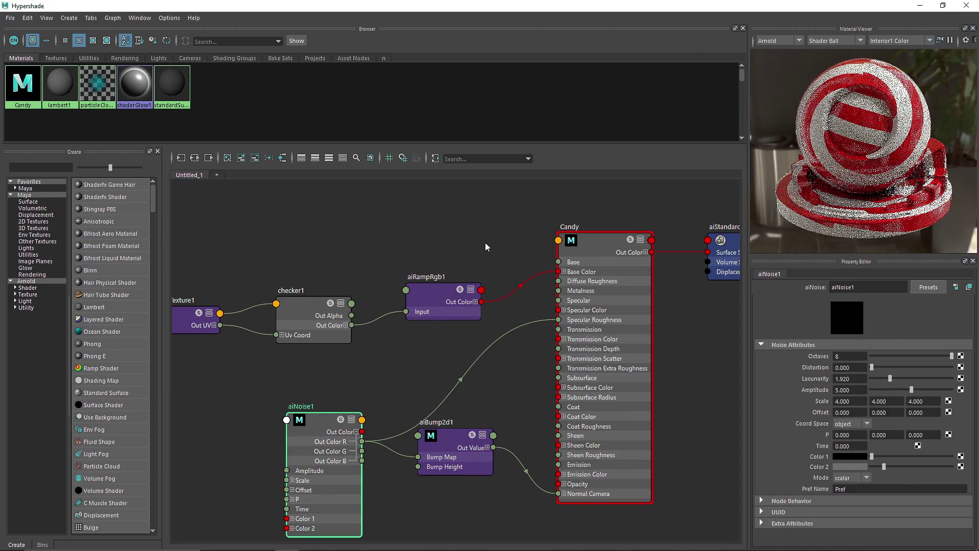
Open the Arnold render and crop it to a red stripe to examine the noise-driven roughness up close
click(385, 62)
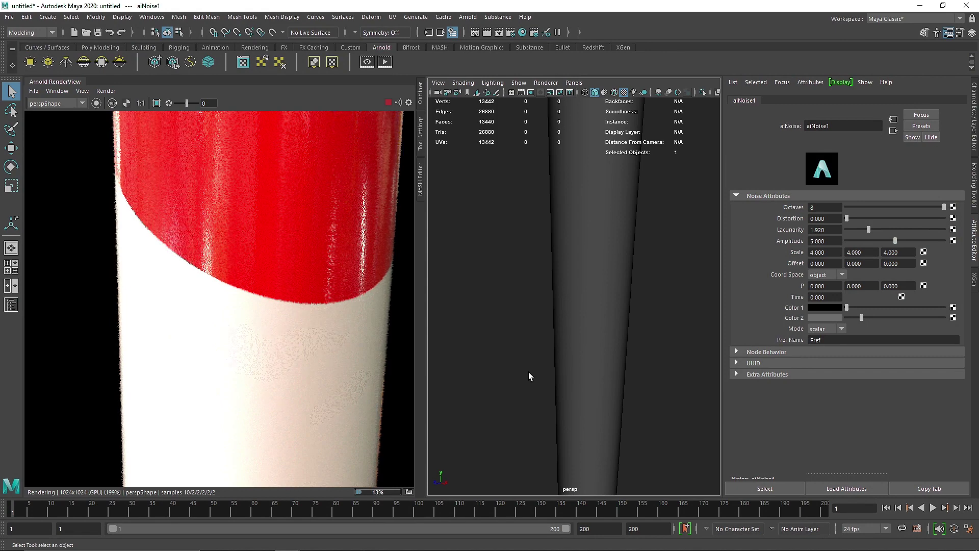
scroll(529, 372, down, 6)
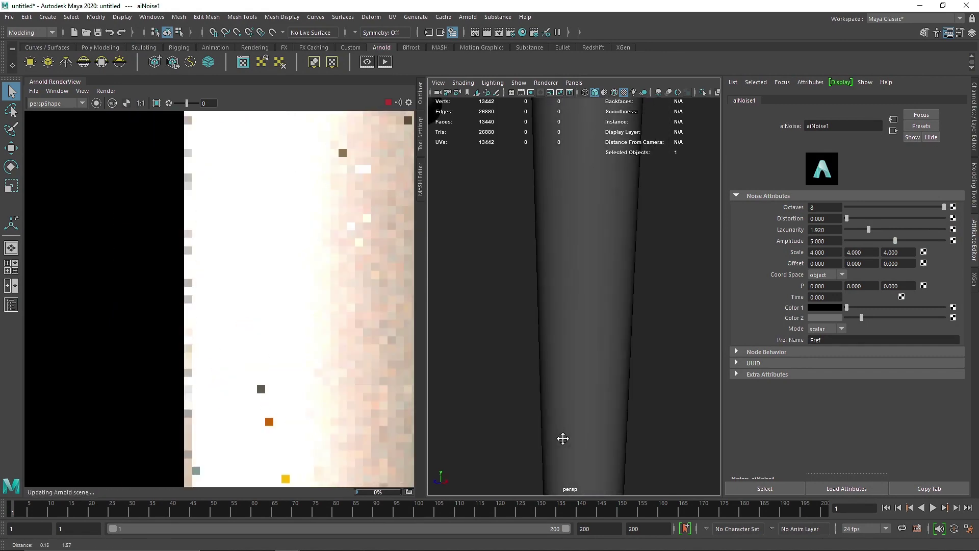
scroll(545, 370, down, 3)
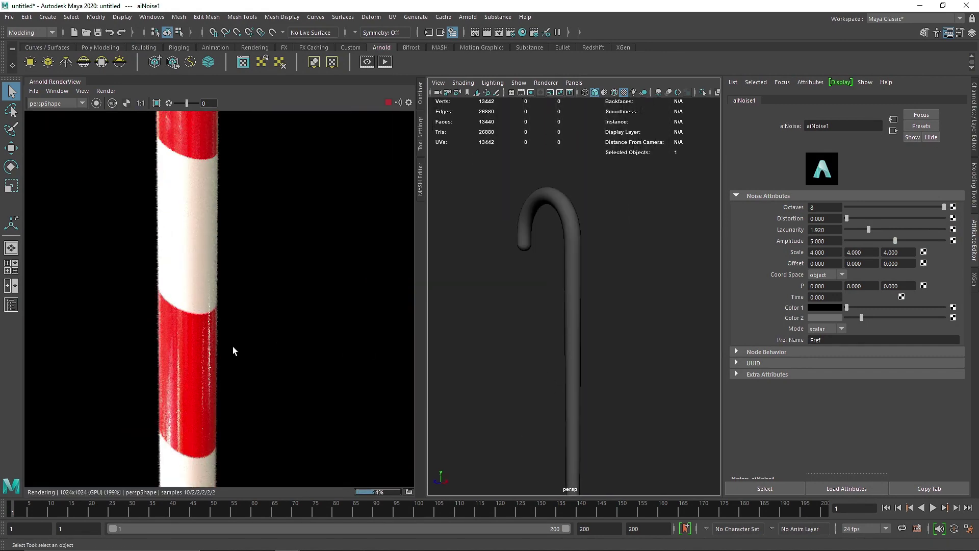
shift+drag(144, 327, 242, 429)
scroll(175, 381, up, 3)
middle_drag(226, 390, 275, 305)
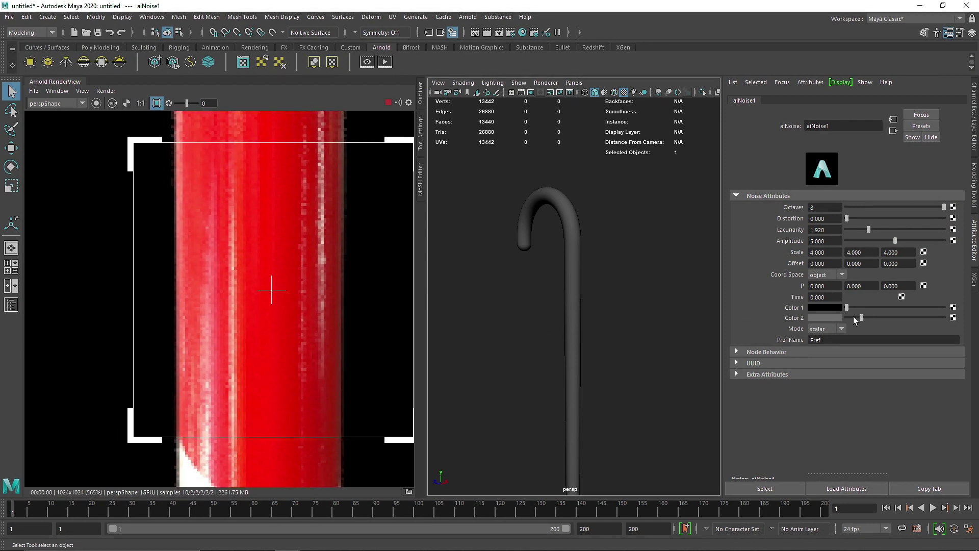
Set Color 2 of aiNoise1 to white, turn off the render region and inspect the whole cane
drag(862, 318, 945, 318)
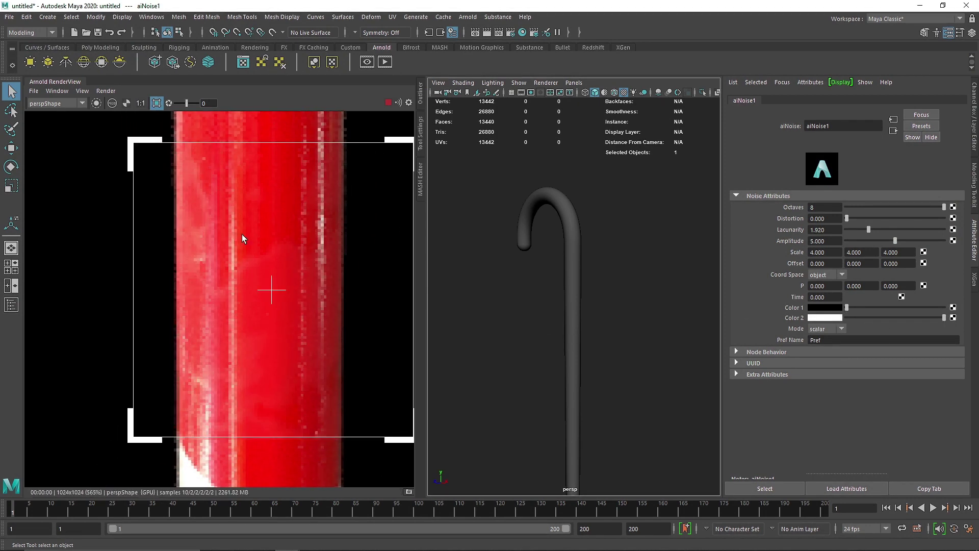
click(157, 103)
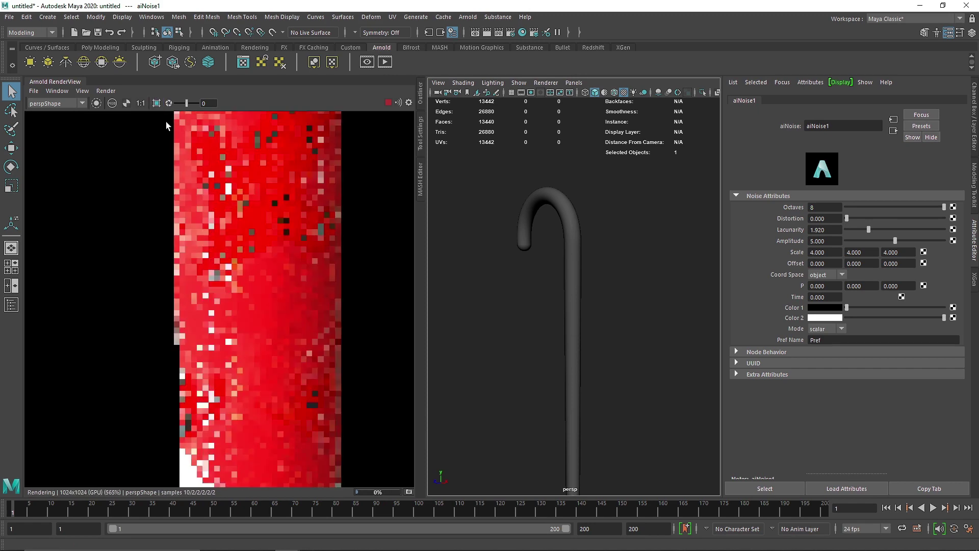
scroll(259, 259, down, 3)
scroll(286, 306, down, 4)
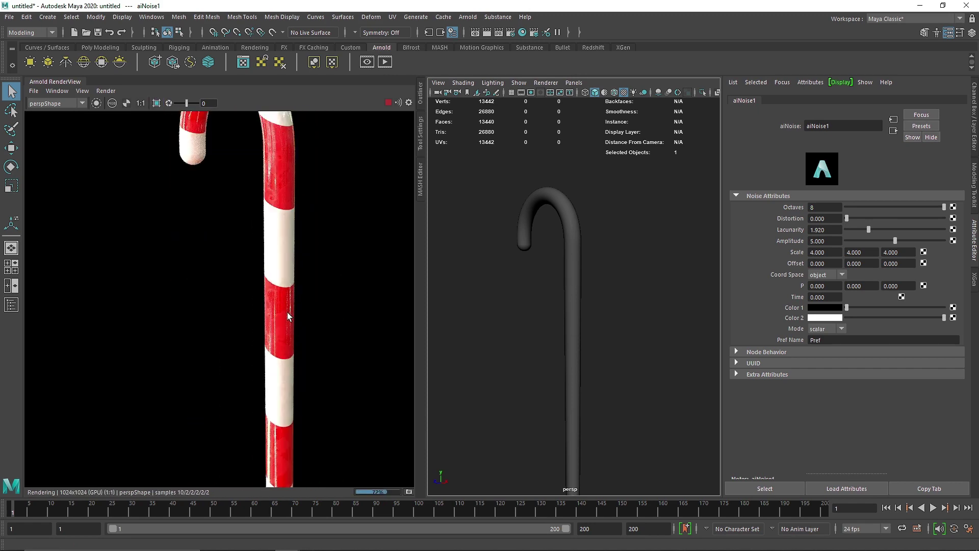
scroll(307, 338, up, 2)
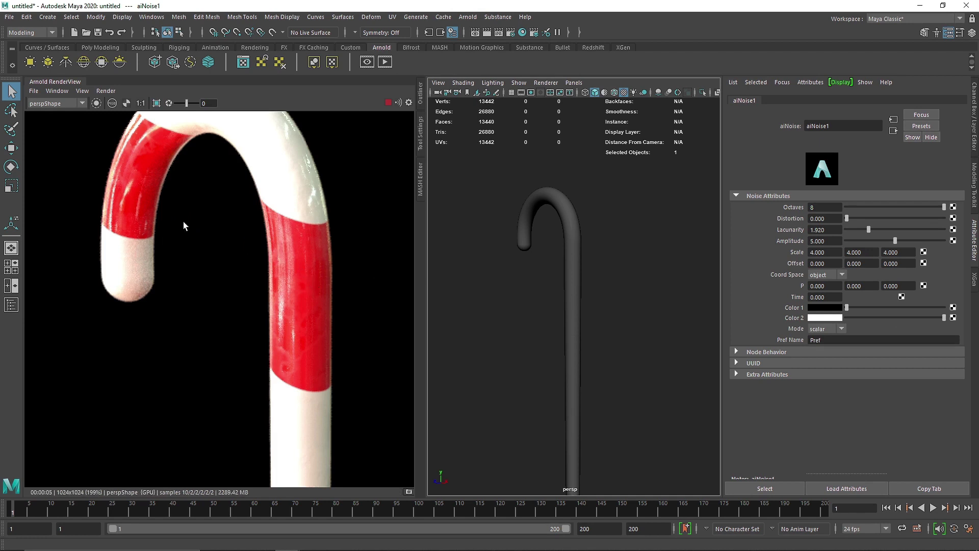
Close the render view, create a polygon plane and scale it uniformly to about 41
right_click(78, 82)
click(91, 123)
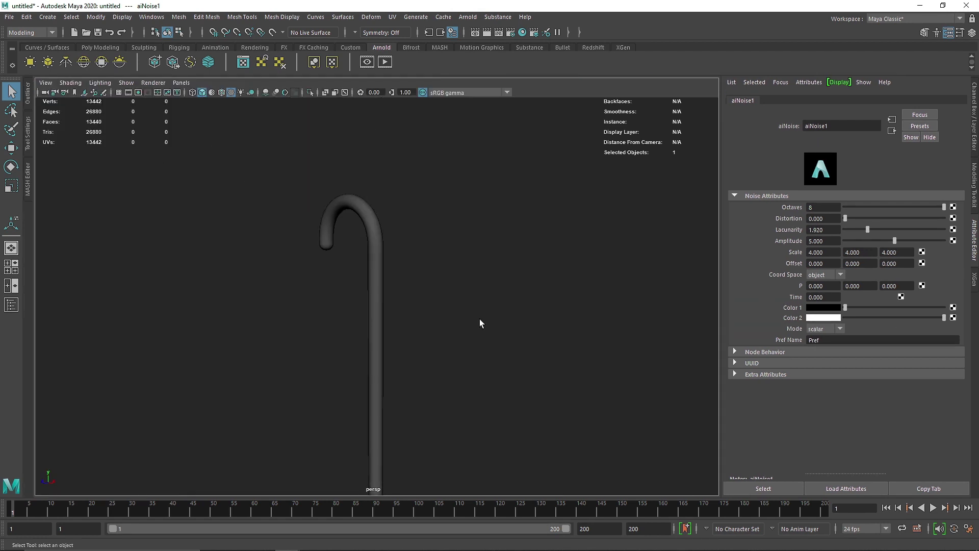
alt+right_drag(479, 319, 413, 339)
alt+middle_drag(414, 339, 415, 332)
click(99, 47)
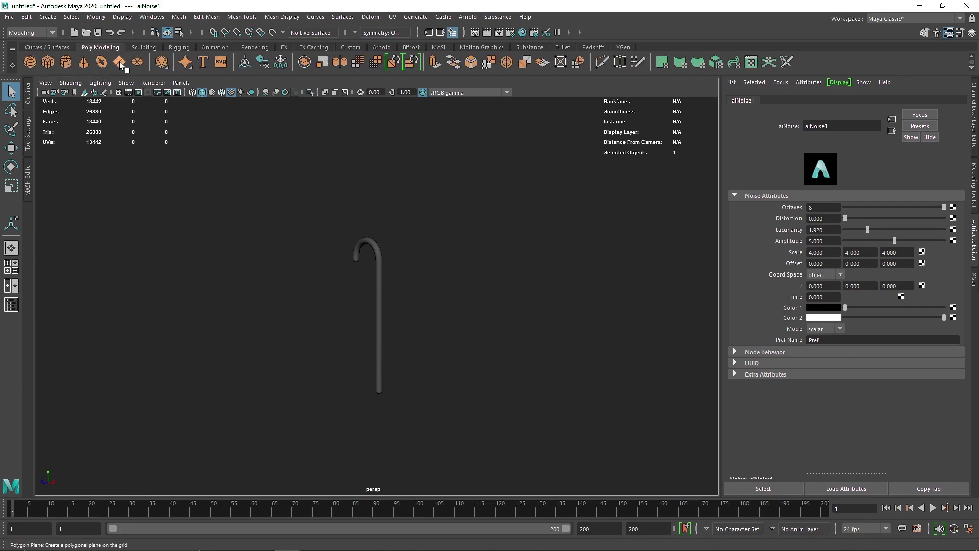
click(119, 61)
key(r)
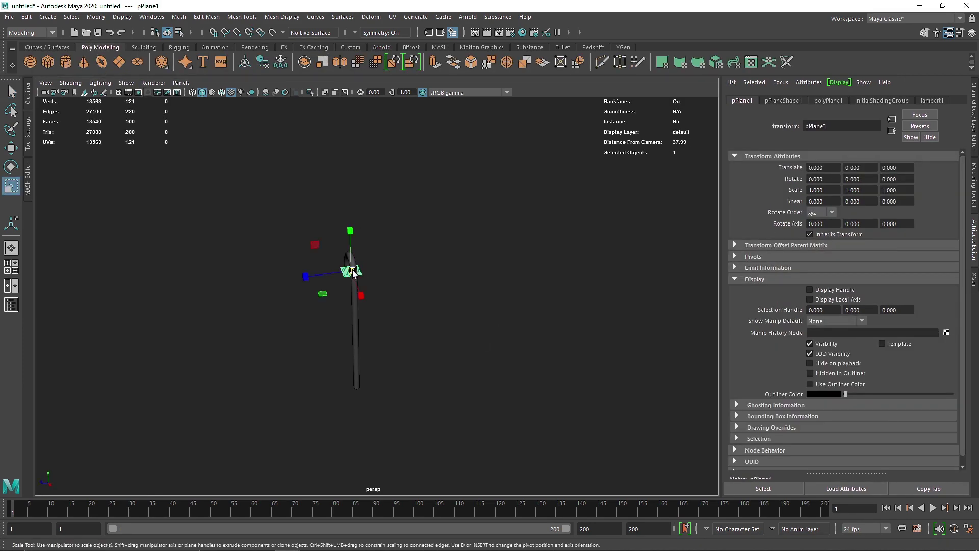
drag(351, 271, 857, 296)
alt+right_drag(649, 265, 556, 281)
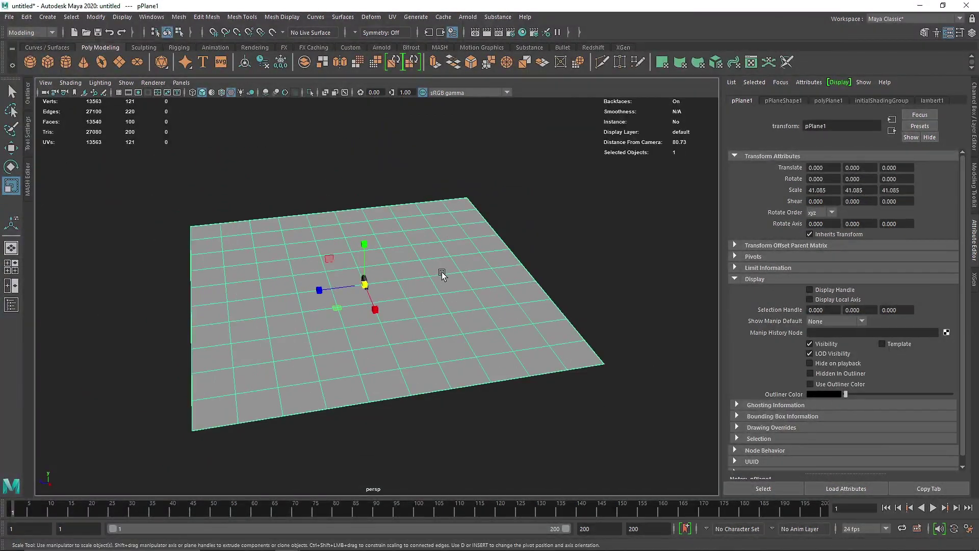
Rotate the plane 90 degrees in X and move it behind the cane to about -28.9 in Z
key(e)
drag(341, 252, 539, 259)
key(w)
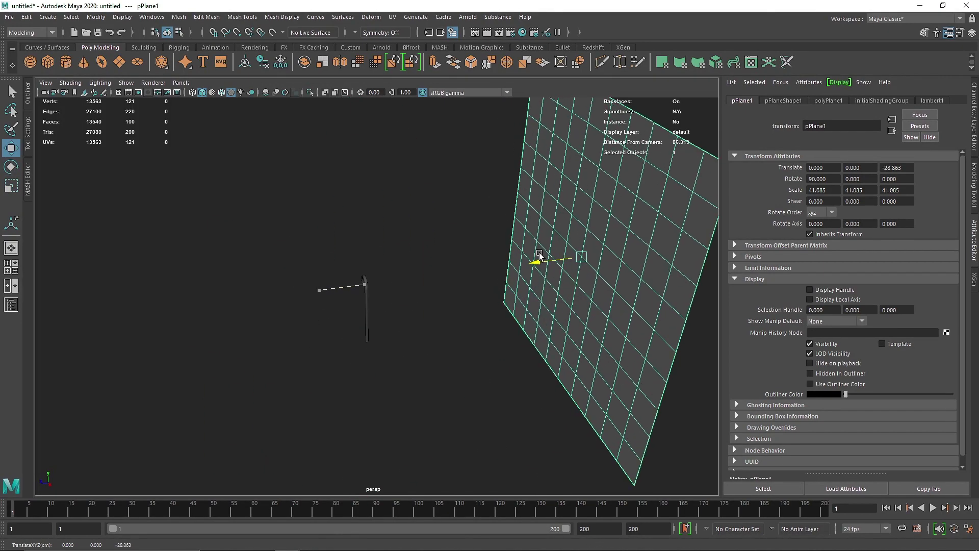
Set both the width and height subdivisions of the plane to 1
key(ctrl+a)
click(859, 219)
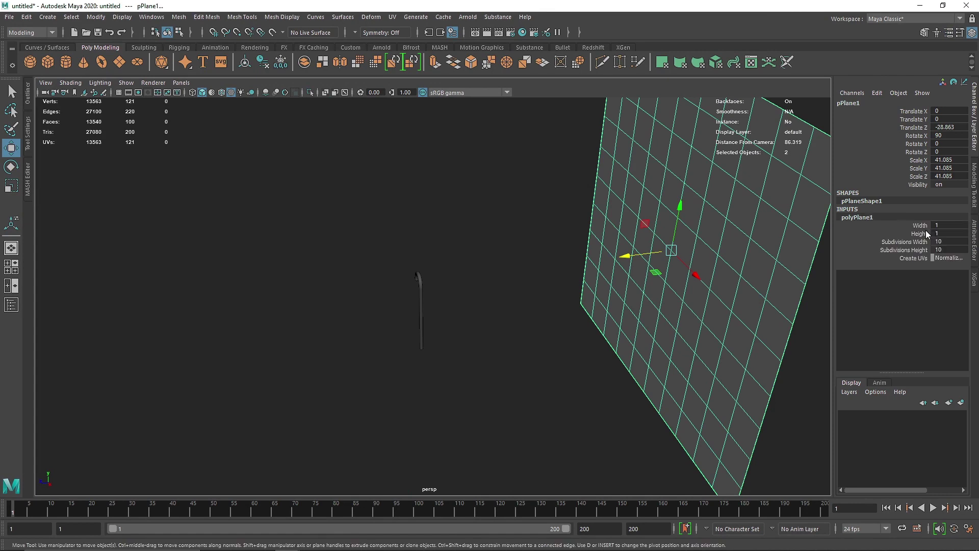
click(949, 241)
text(1)
click(945, 249)
text(1)
click(584, 343)
Scale the backdrop plane up uniformly to about 67
alt+drag(465, 327, 536, 261)
click(536, 259)
key(r)
drag(453, 278, 567, 283)
scroll(567, 283, down, 3)
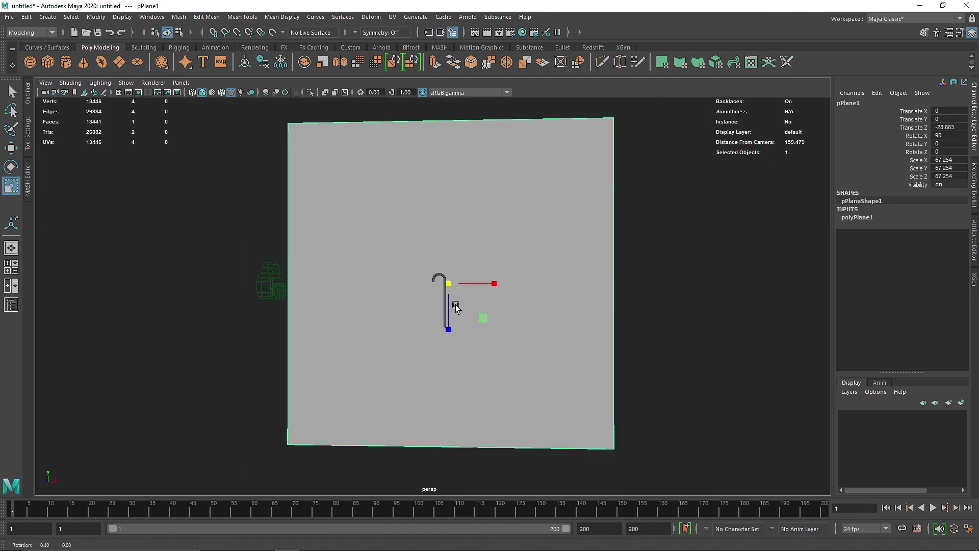
Select the cane, frame it in the view and center its pivot
alt+drag(455, 305, 465, 317)
click(746, 308)
click(445, 285)
key(f)
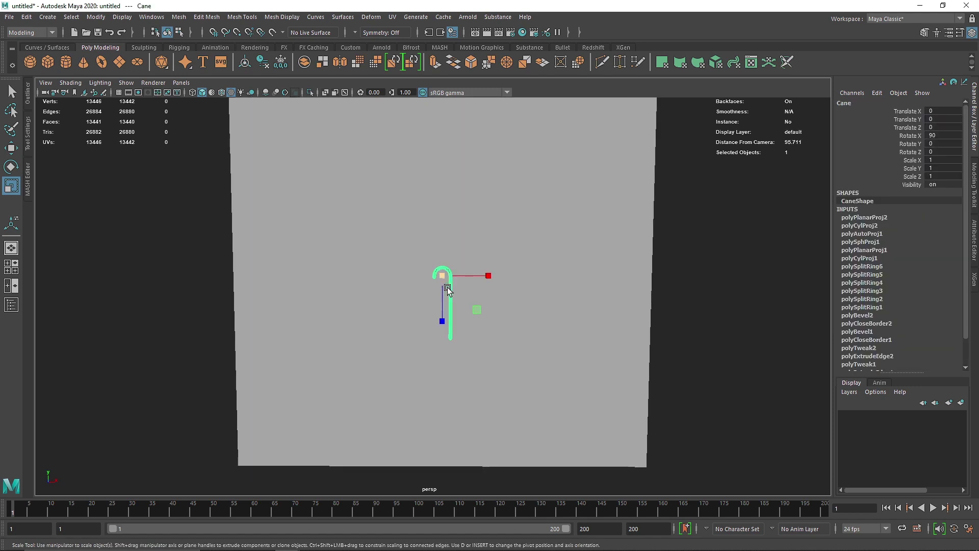
key(w)
click(245, 62)
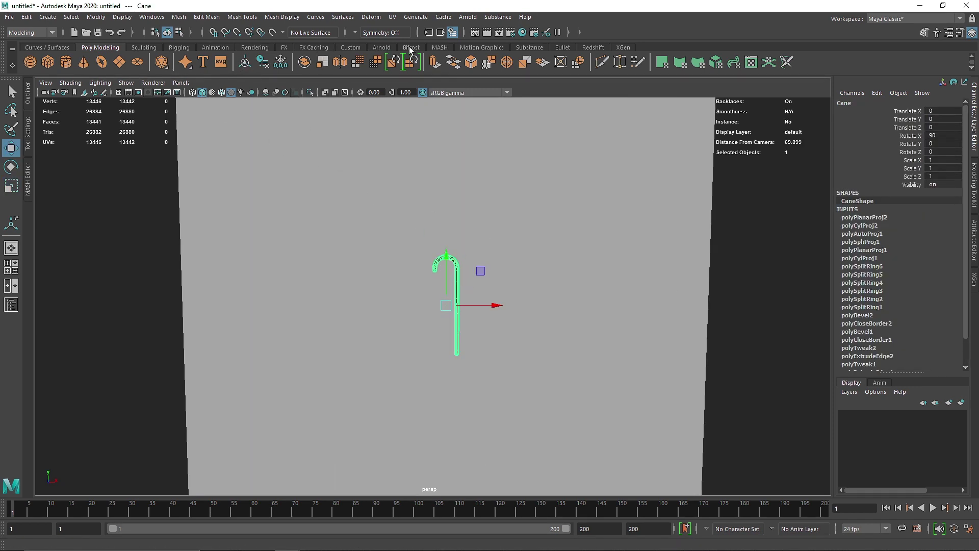
Create a MASH network from the cane and select the resulting row of instanced canes
click(440, 47)
click(31, 62)
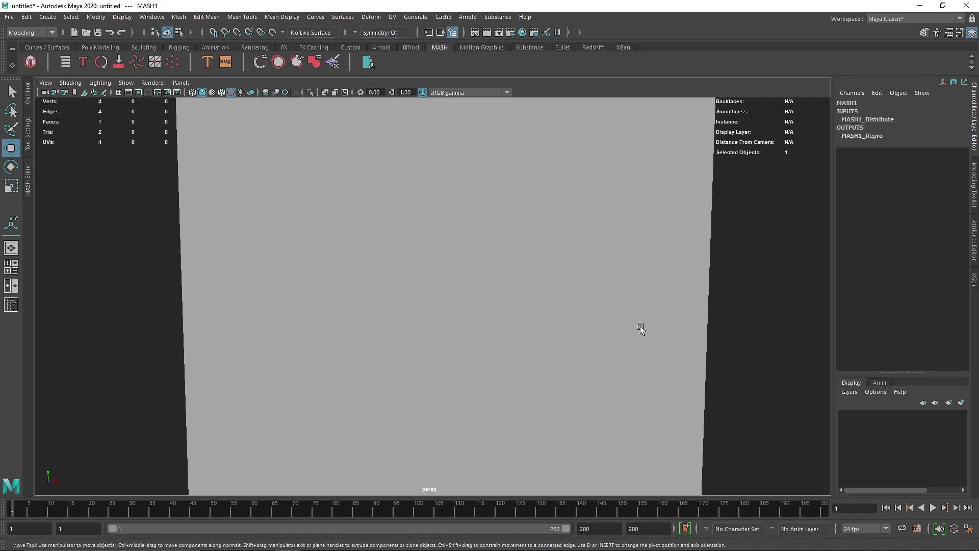
click(632, 278)
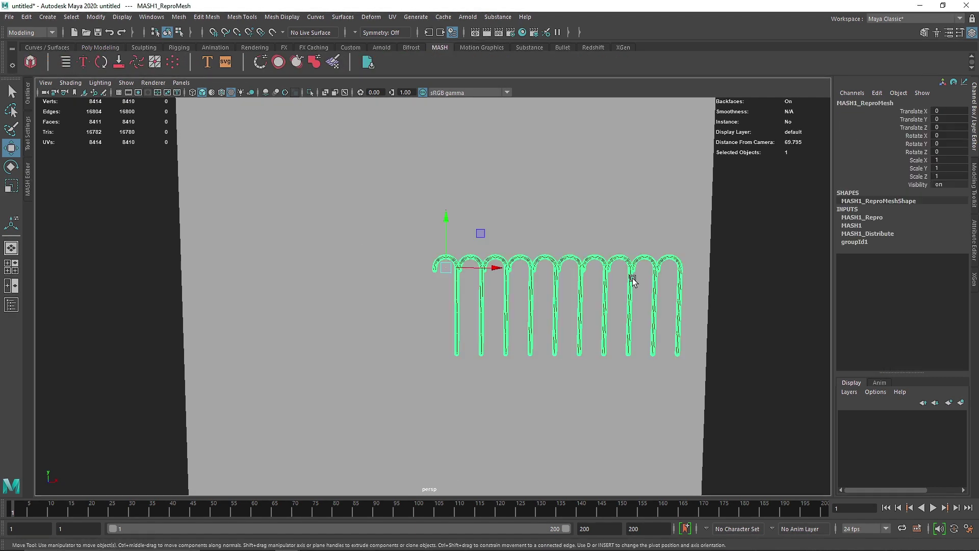
Change the MASH distribution type of the canes to Grid
click(976, 248)
click(907, 102)
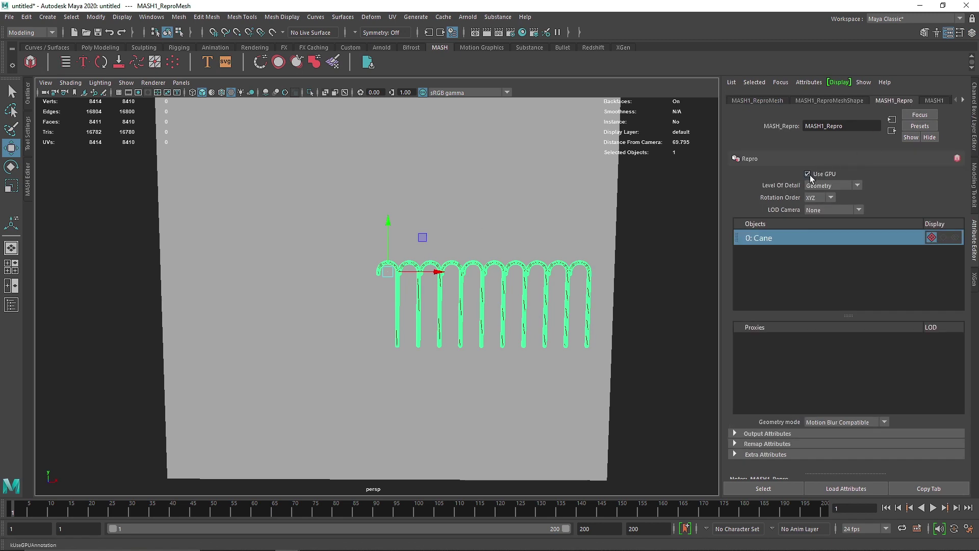
click(939, 100)
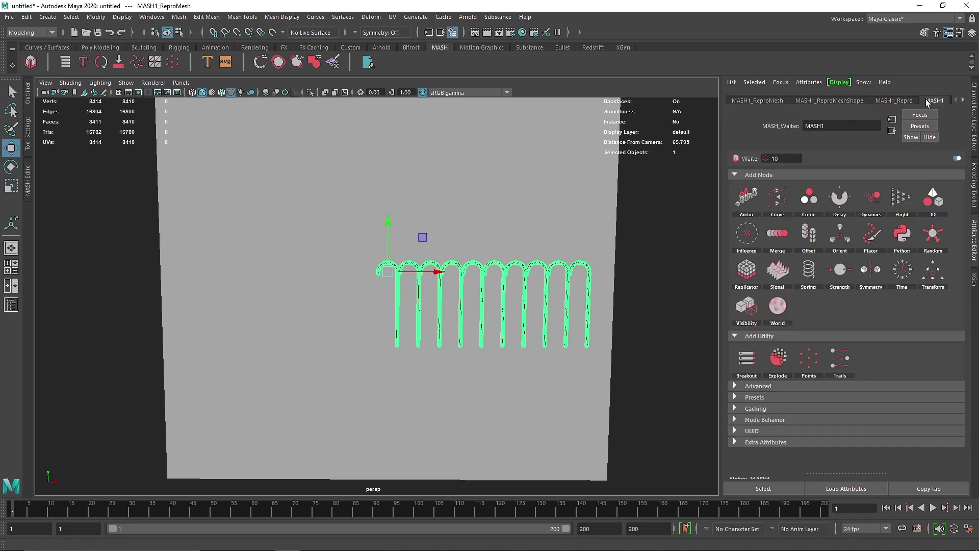
click(930, 101)
click(901, 101)
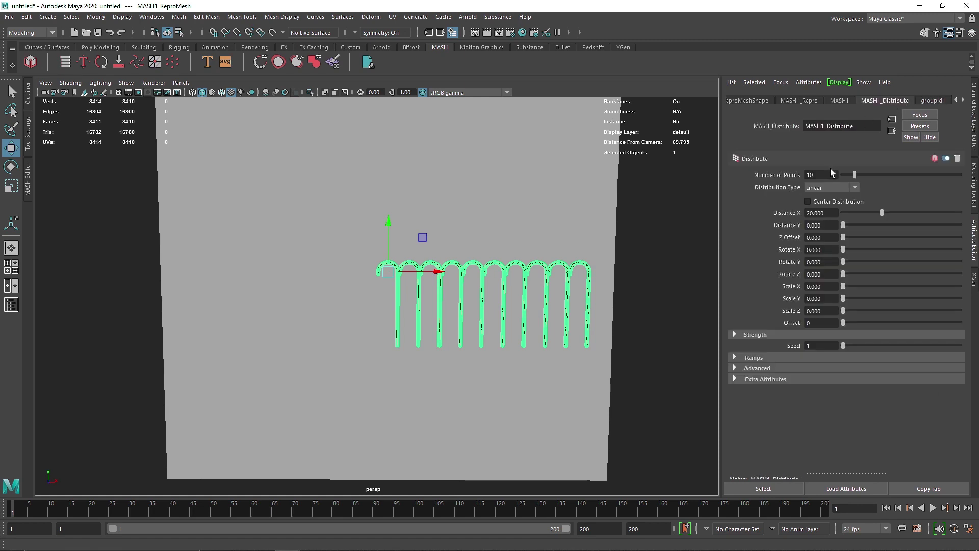
click(830, 188)
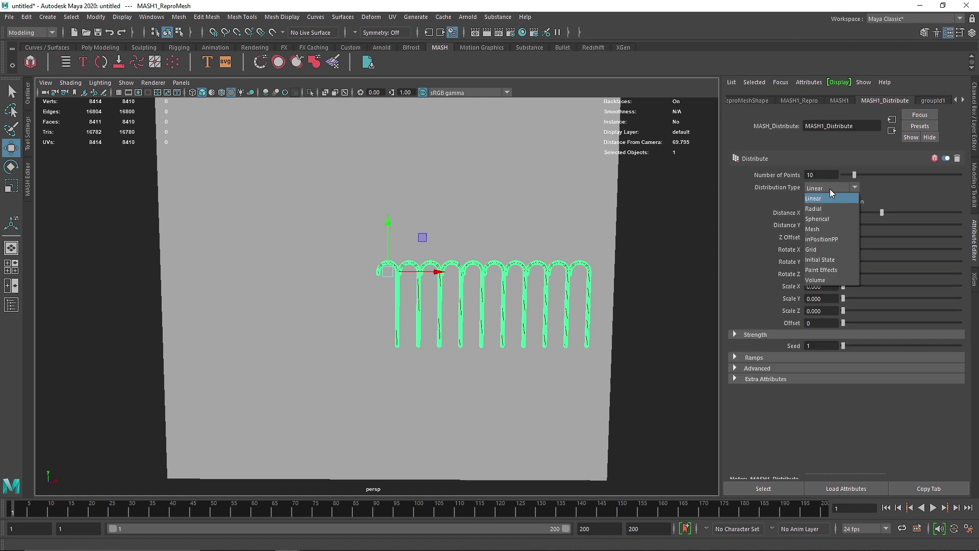
click(818, 252)
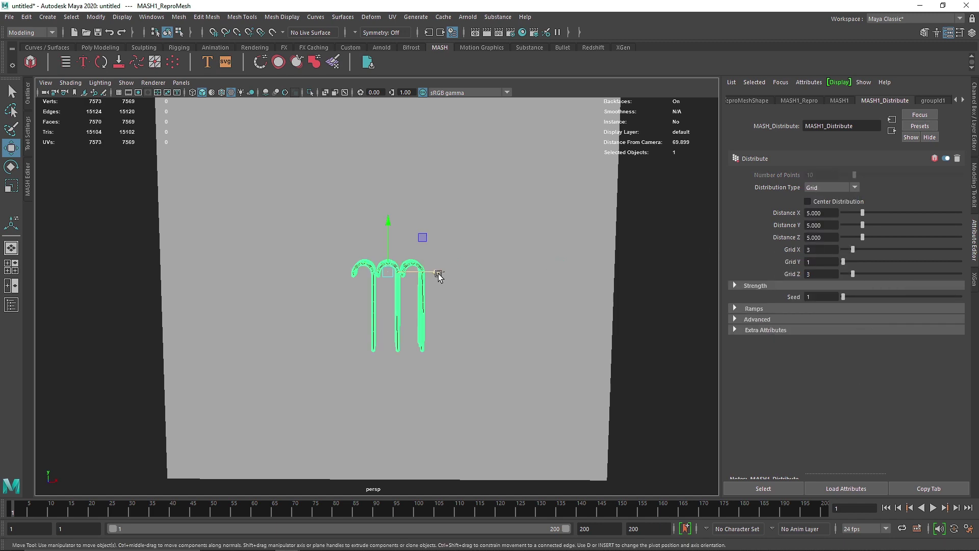
Set the cane grid to 2 rows in Y
alt+drag(438, 274, 388, 283)
scroll(398, 306, up, 5)
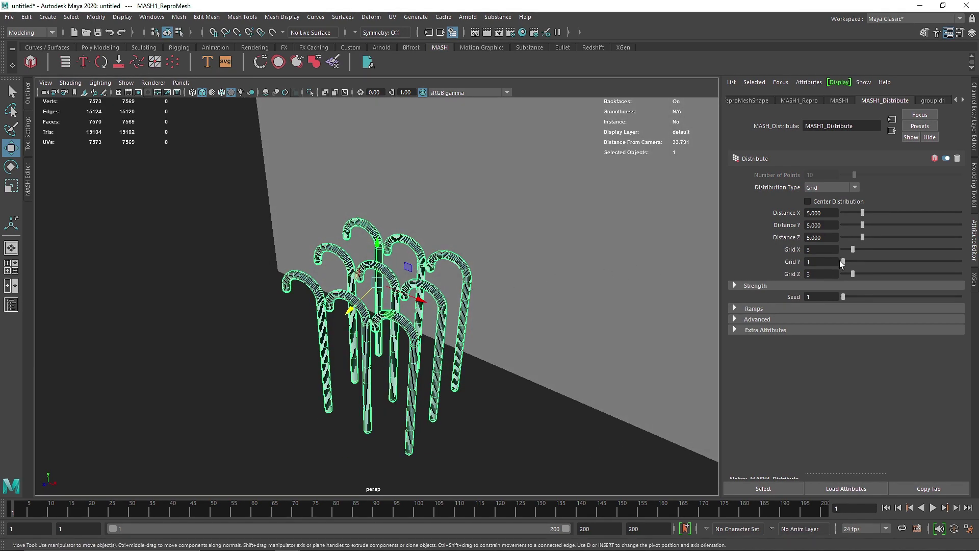
drag(844, 262, 849, 263)
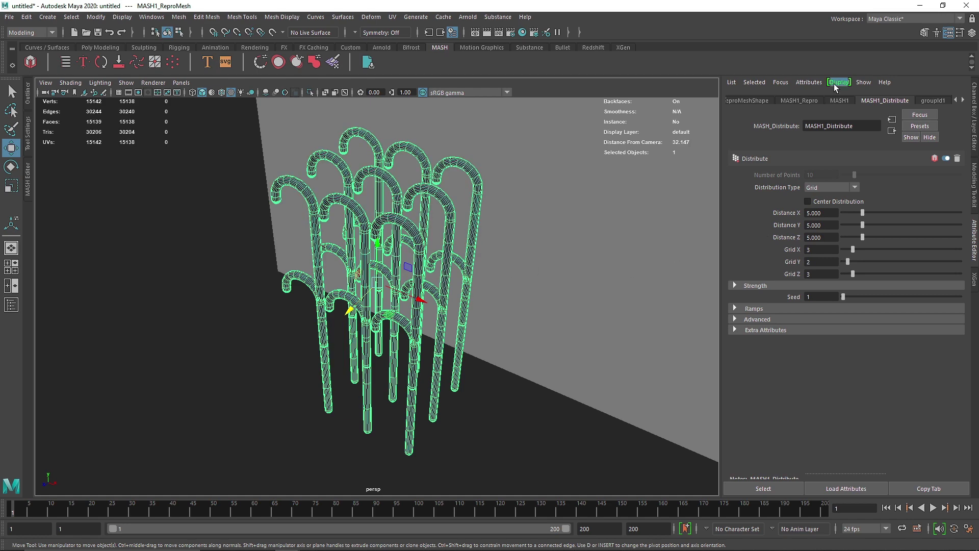
Add a Random node to the MASH network
click(809, 101)
click(846, 102)
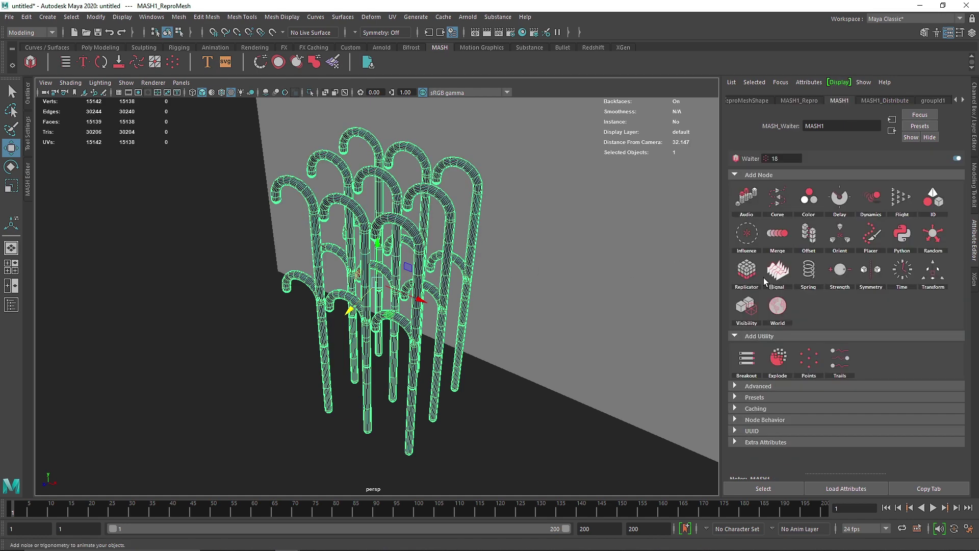
right_click(936, 245)
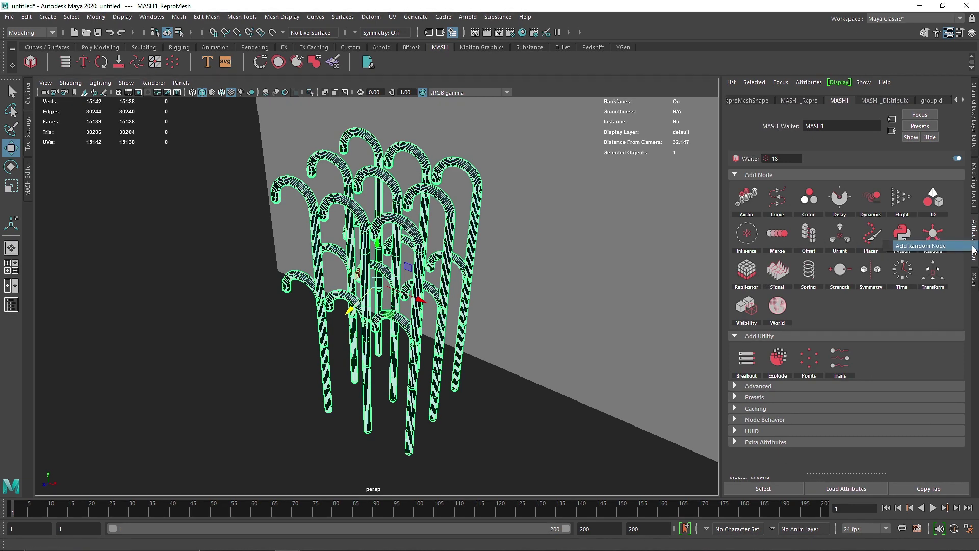
click(971, 246)
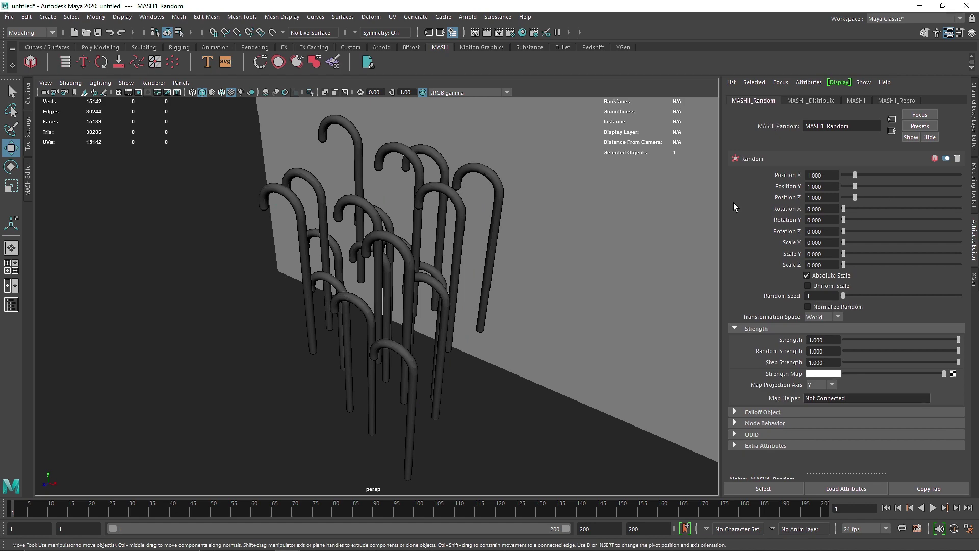
Set the Random node's position values to 10 in X, 10 in Y and 20 in Z
alt+drag(465, 257, 446, 255)
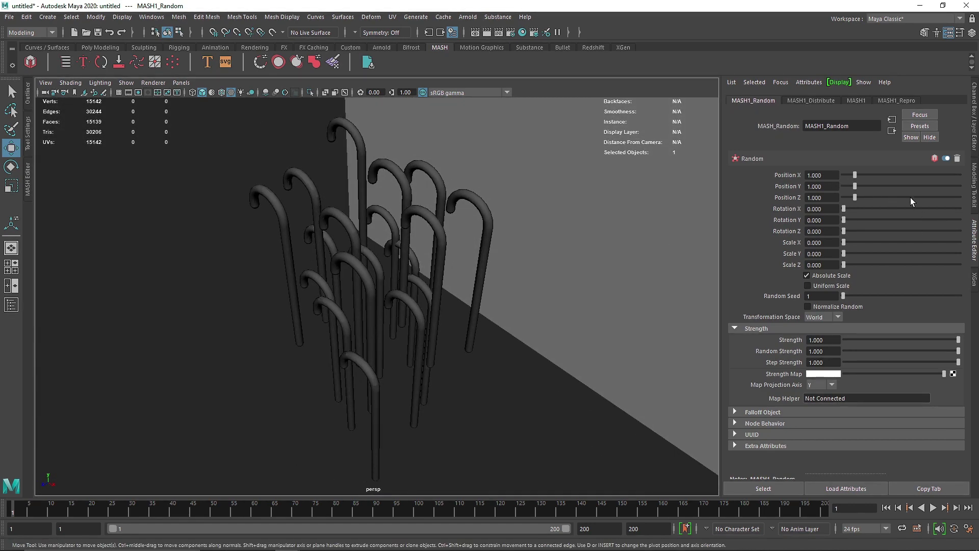
drag(865, 174, 962, 198)
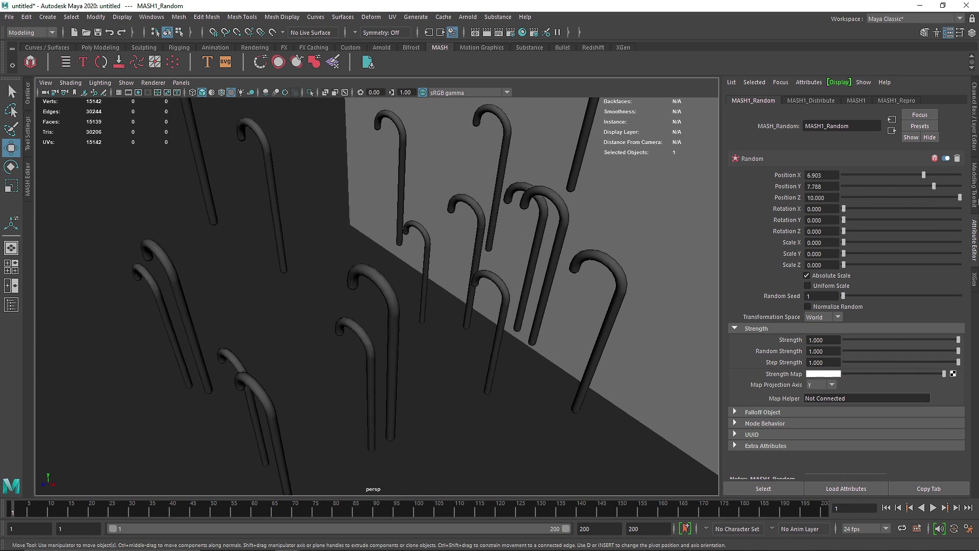
alt+drag(531, 274, 474, 275)
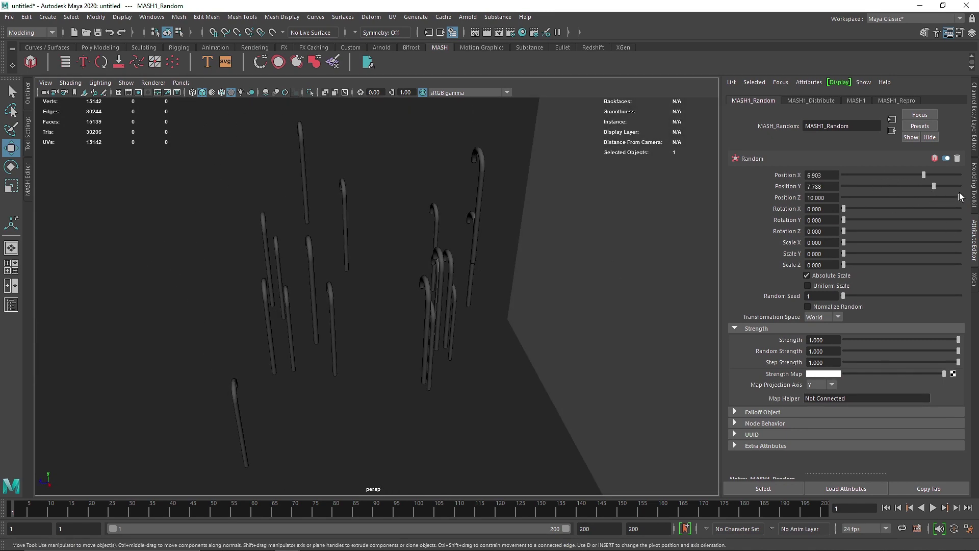
drag(812, 197, 807, 197)
text(2)
click(808, 187)
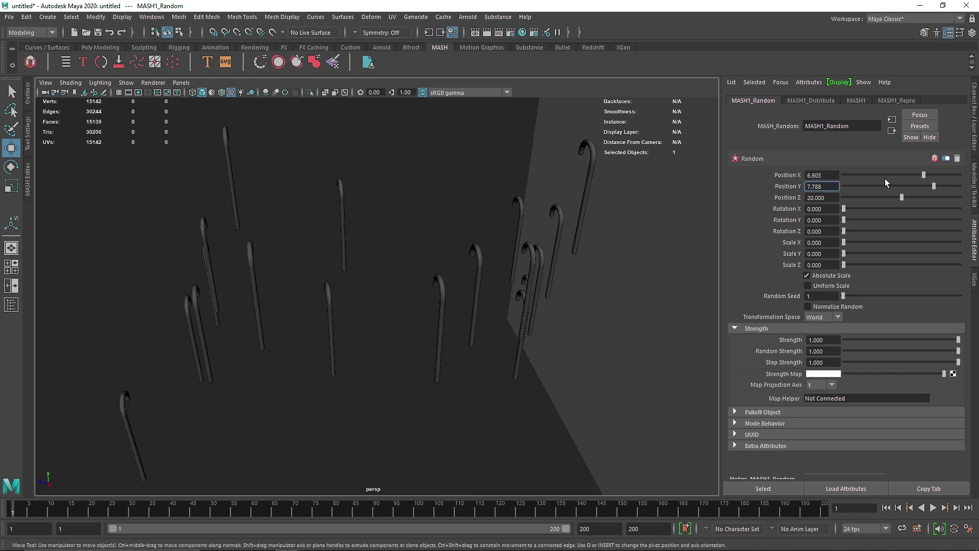
drag(924, 175, 962, 186)
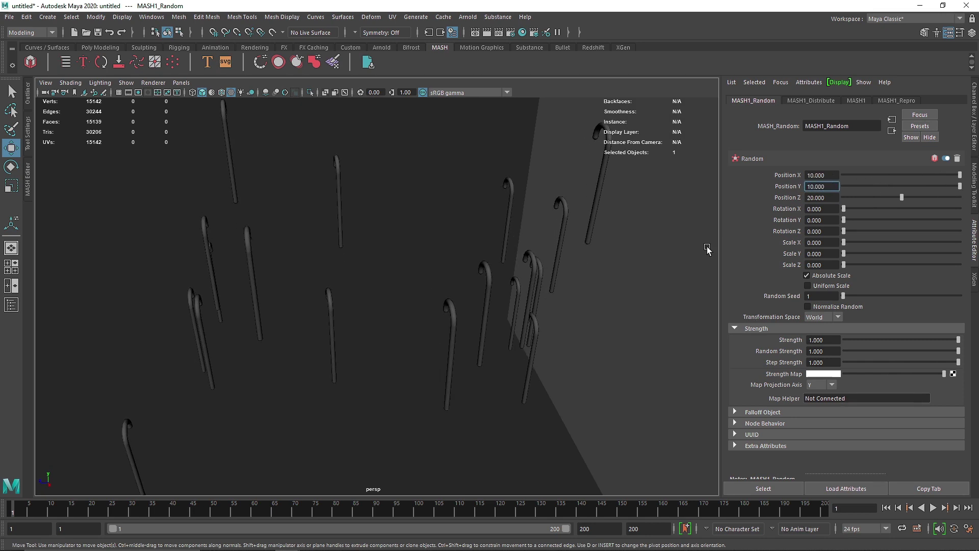
Look through camera1 and set the random rotation to about 25.5 in X, 82 in Y and 35 in Z
alt+drag(709, 249, 547, 244)
click(181, 82)
mouse_move(204, 90)
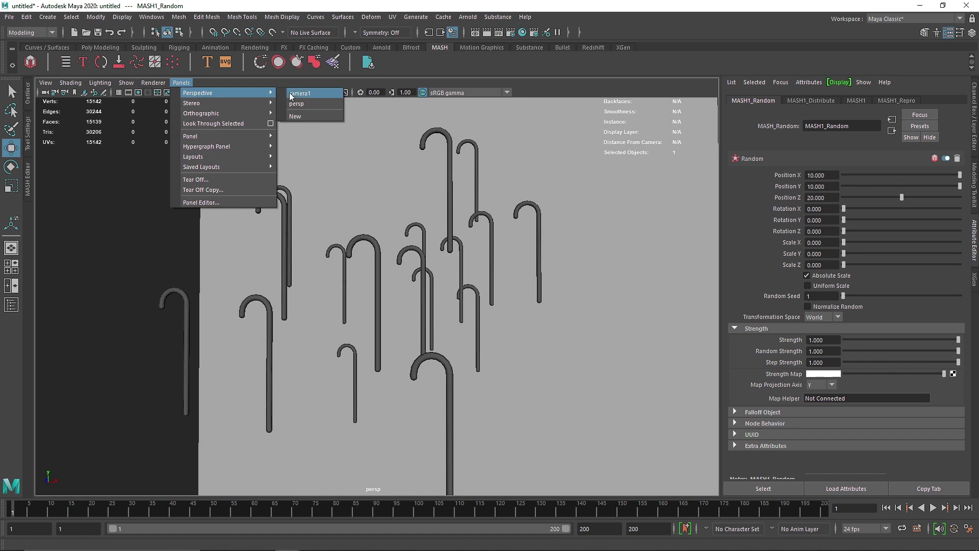
click(306, 95)
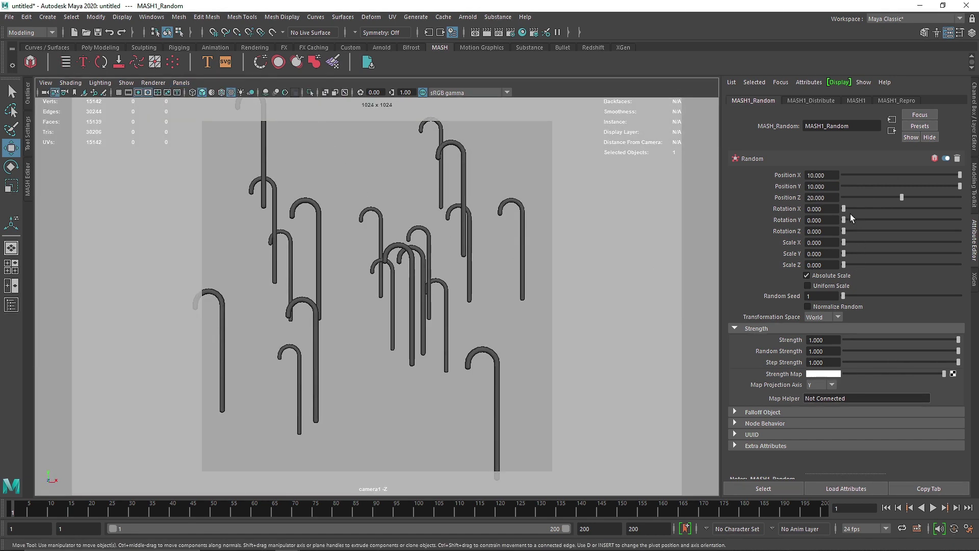
drag(844, 209, 866, 231)
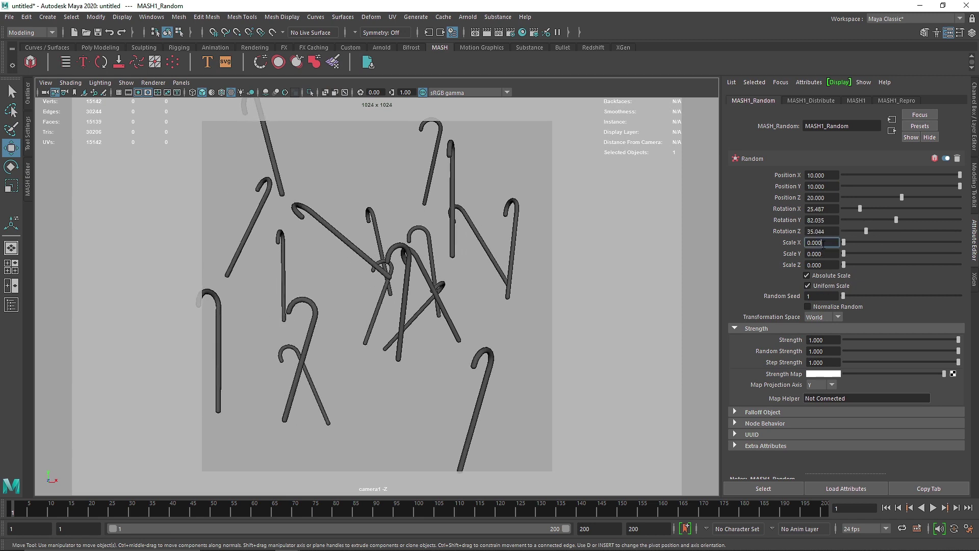
Randomize the canes' scale uniformly by 0.2 and raise the random Position Z to about 34.9
text(0.2)
key(Return)
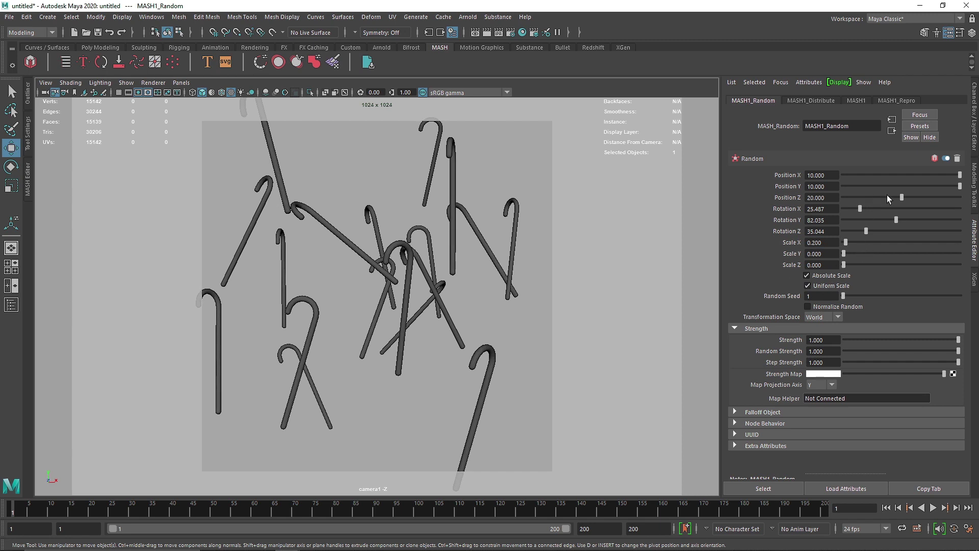
drag(902, 196, 946, 193)
drag(940, 194, 944, 195)
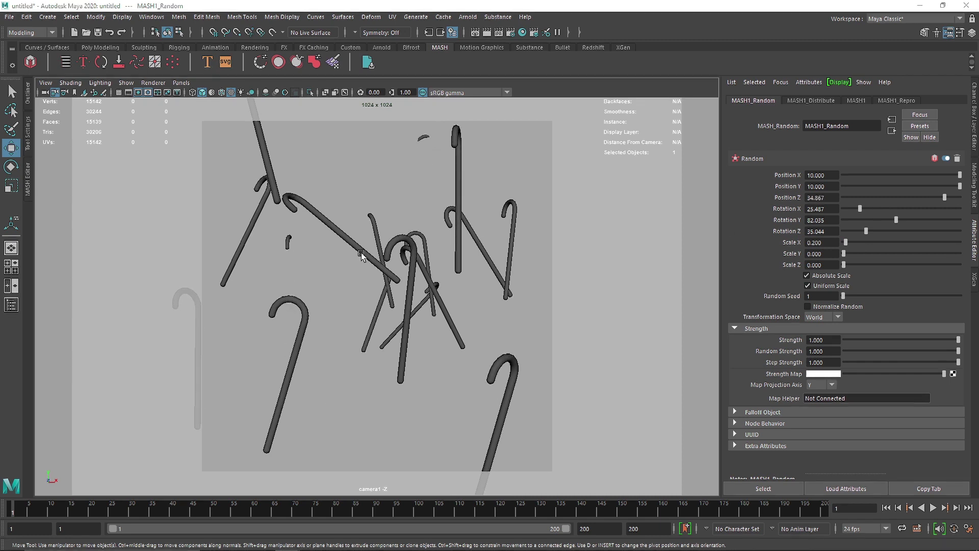
In the perspective view, move the backdrop plane back to about -54 in Z and scale it to about 92.6, then return to camera1
key(space)
drag(361, 254, 360, 219)
alt+drag(464, 256, 509, 282)
scroll(426, 301, down, 8)
click(443, 310)
key(r)
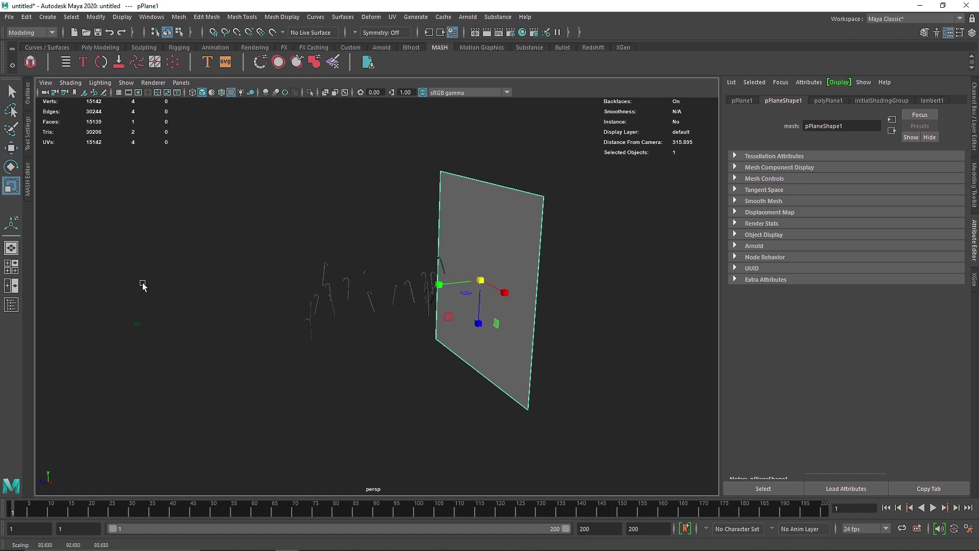
click(181, 82)
click(298, 100)
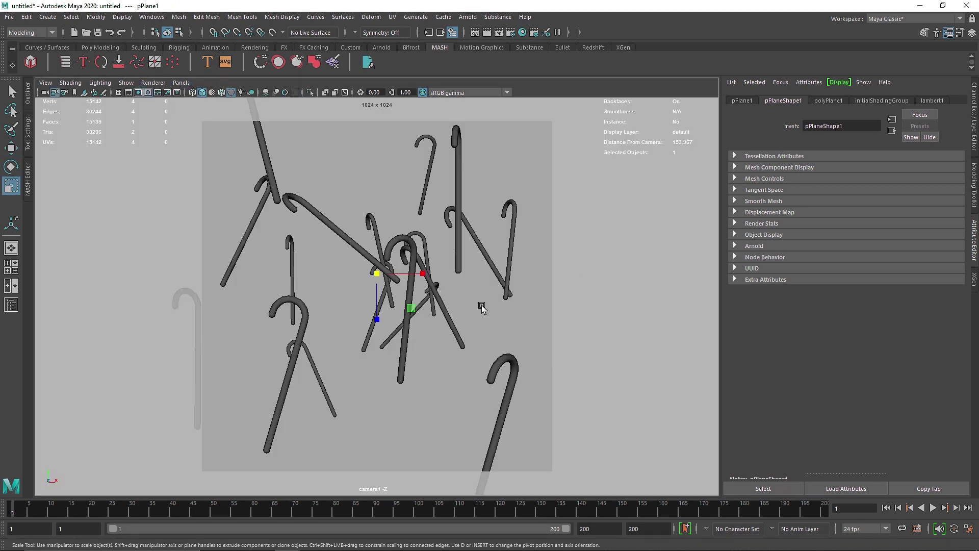
Set the canes' random position to 20 in both X and Y and the random seed to 31
click(412, 321)
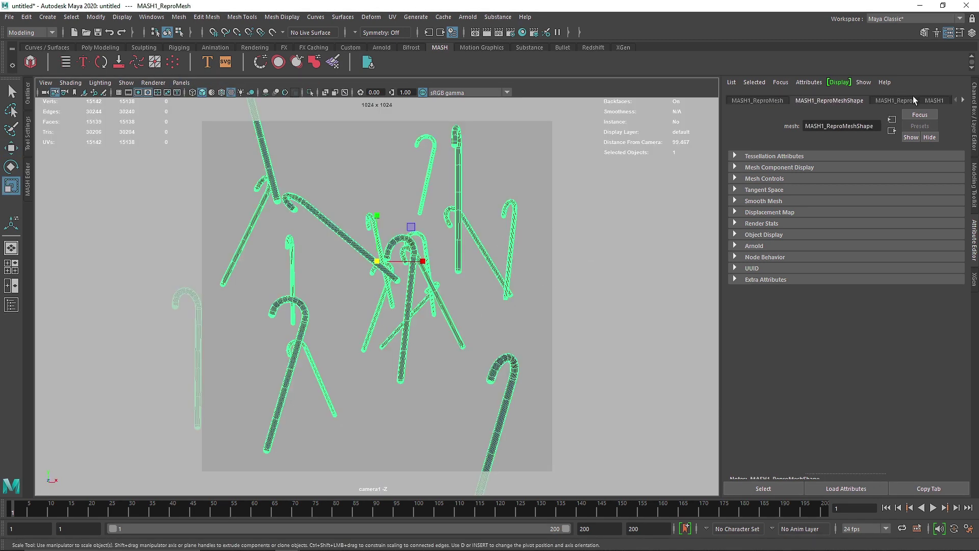
click(933, 101)
scroll(927, 100, down, 2)
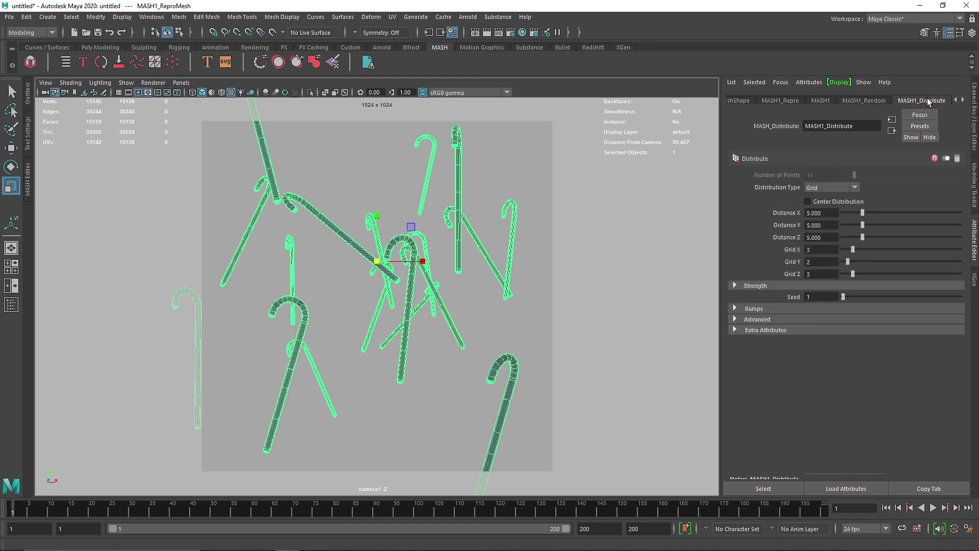
click(873, 101)
drag(847, 299, 867, 299)
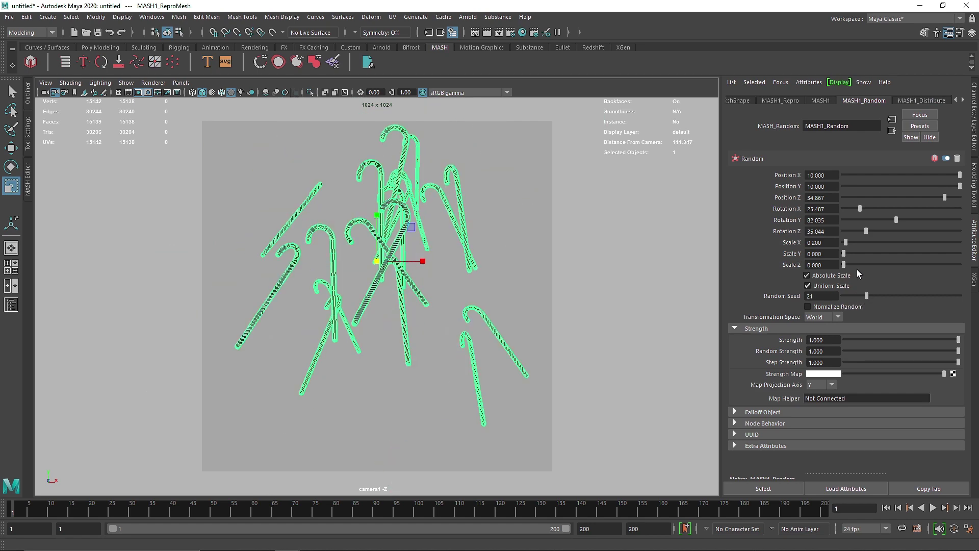
click(809, 175)
click(819, 186)
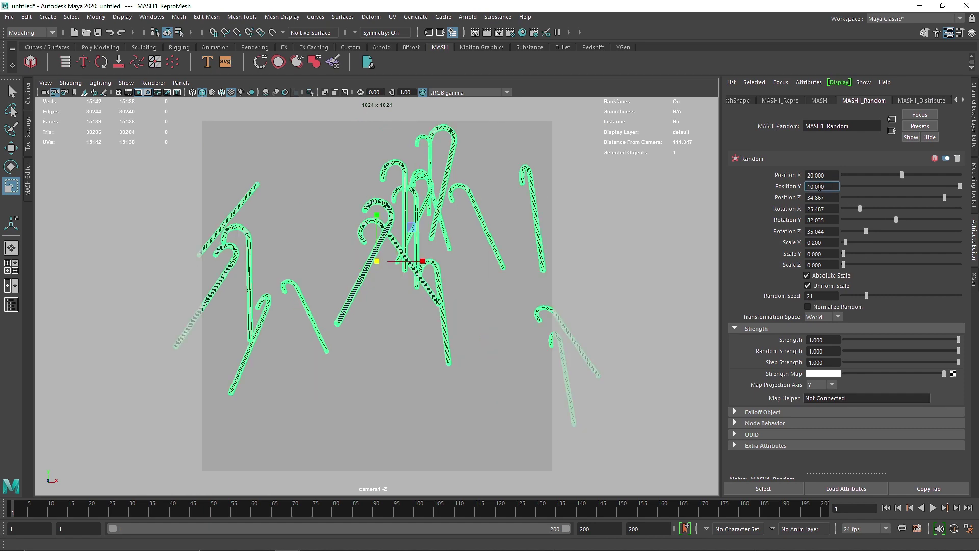
click(811, 175)
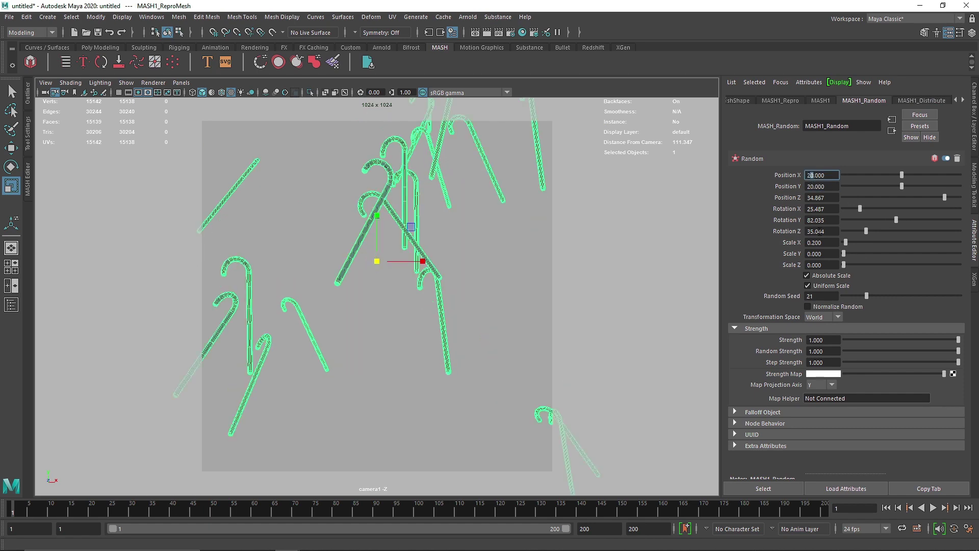
drag(867, 296, 878, 296)
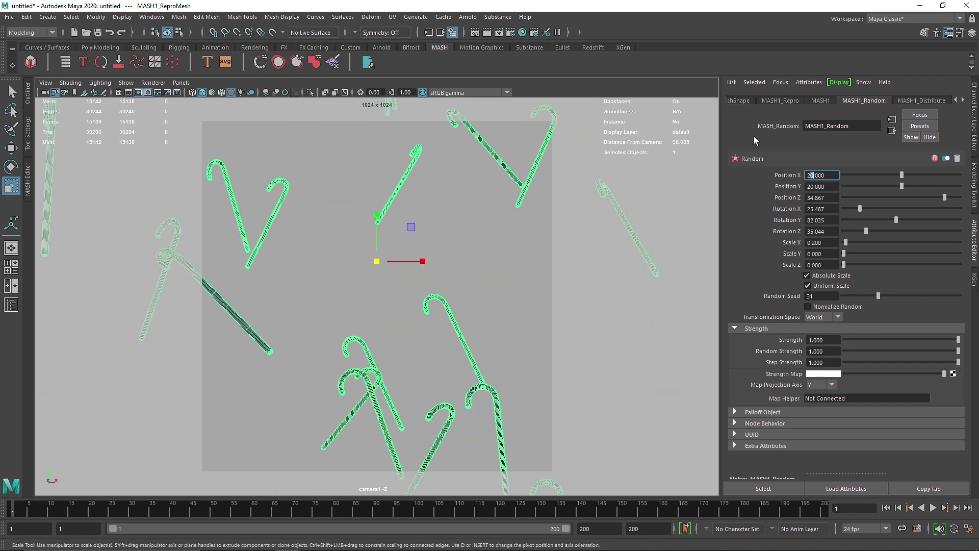
Select the hidden original Cane and turn its transform visibility back on
click(11, 305)
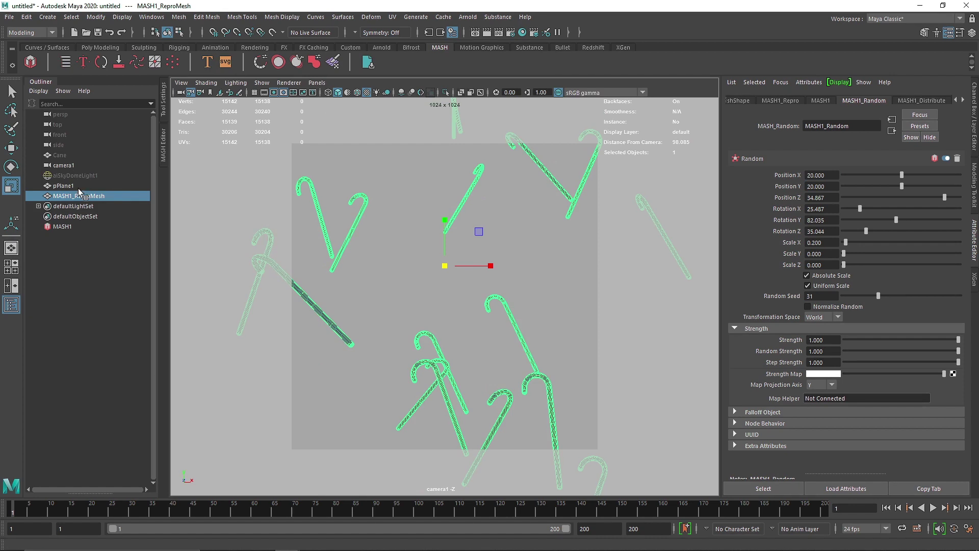
click(69, 156)
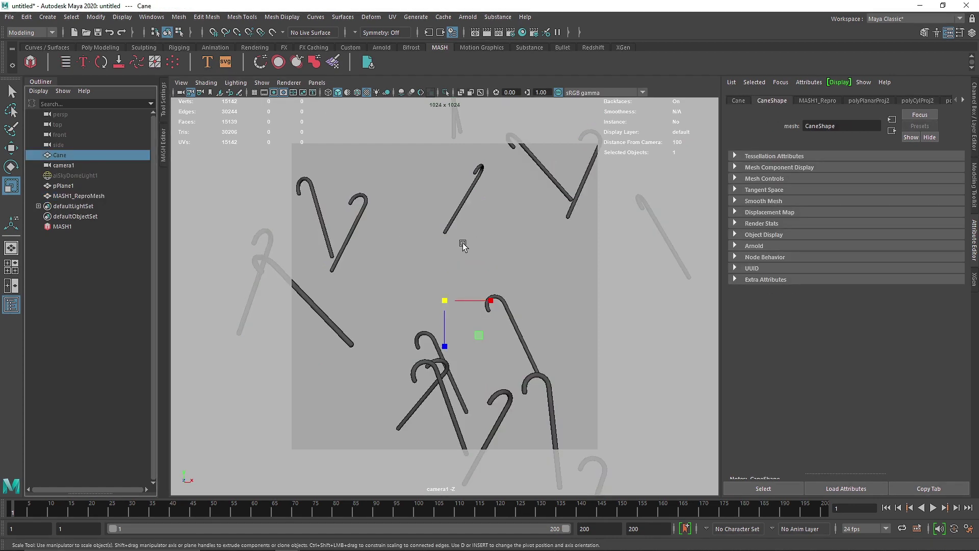
click(771, 246)
click(770, 246)
click(761, 235)
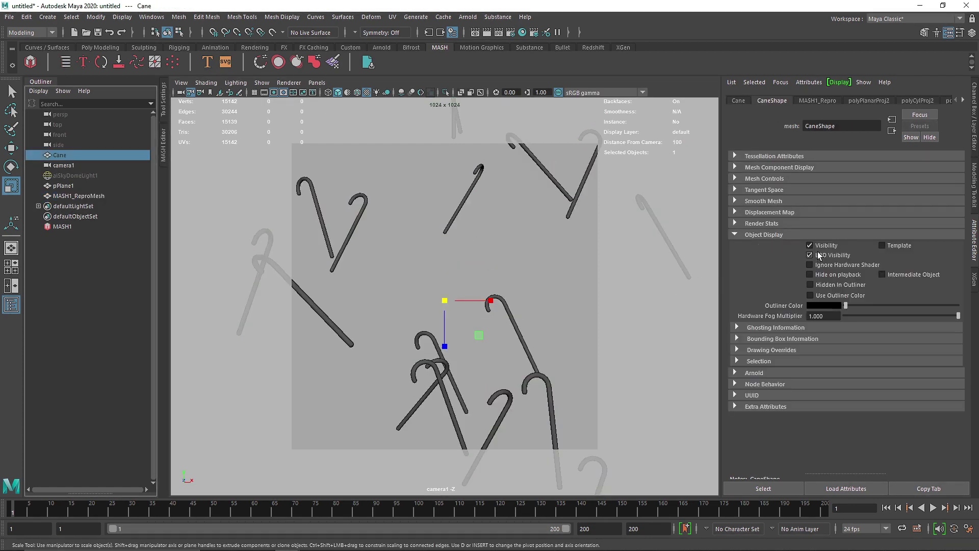
click(801, 234)
click(739, 101)
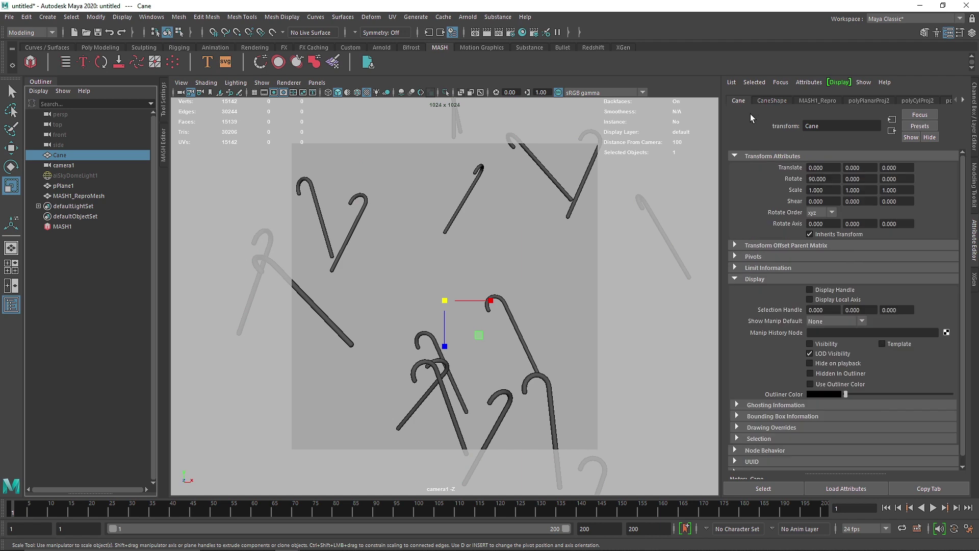
click(827, 344)
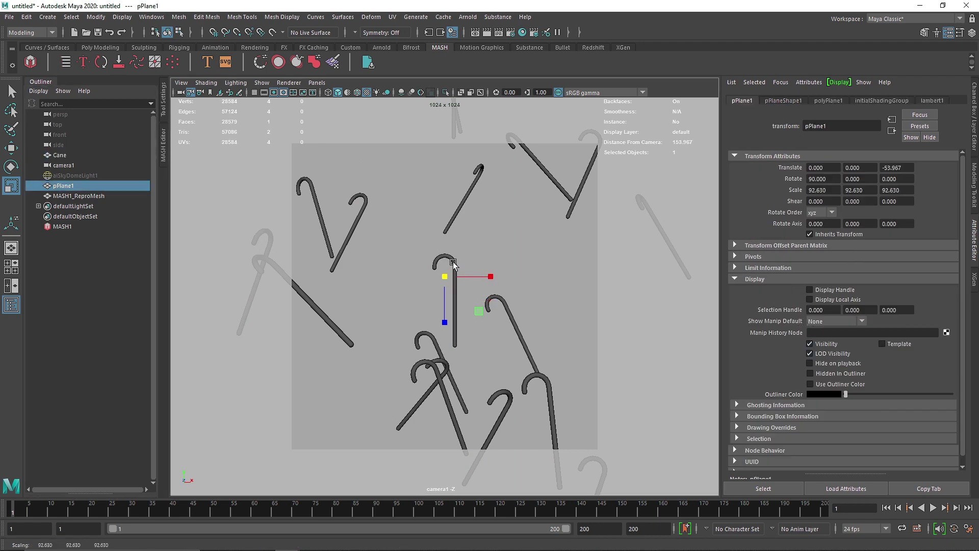
key(w)
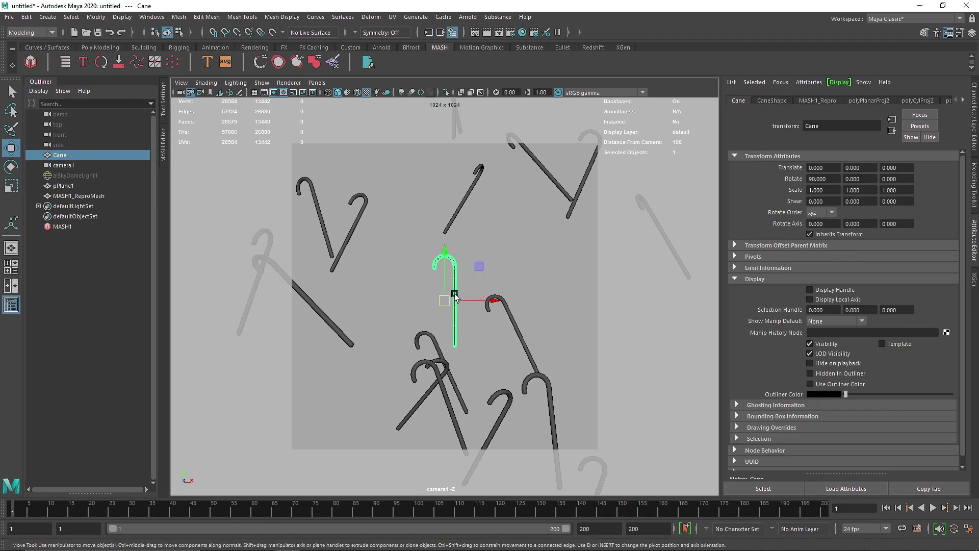
key(e)
key(r)
drag(455, 295, 478, 303)
key(ctrl+z)
key(e)
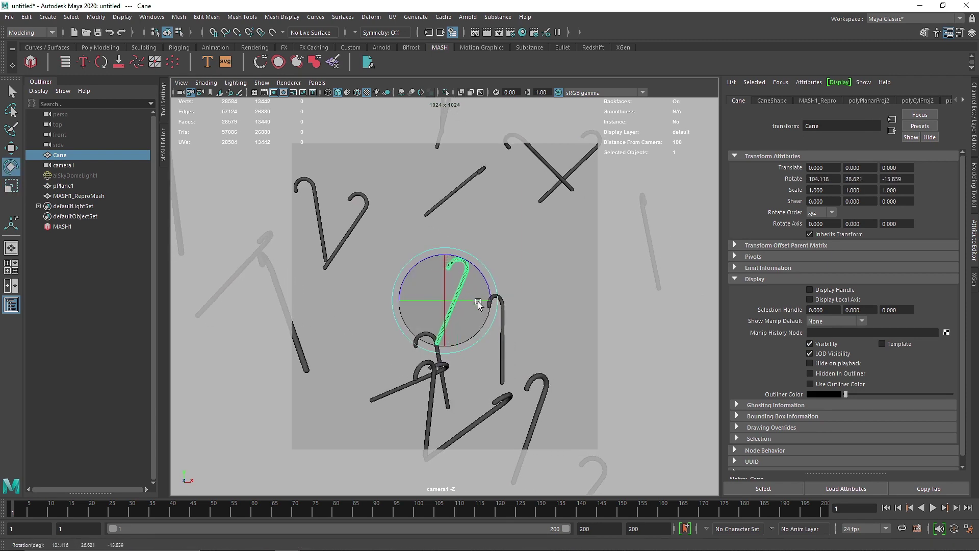
key(ctrl+z)
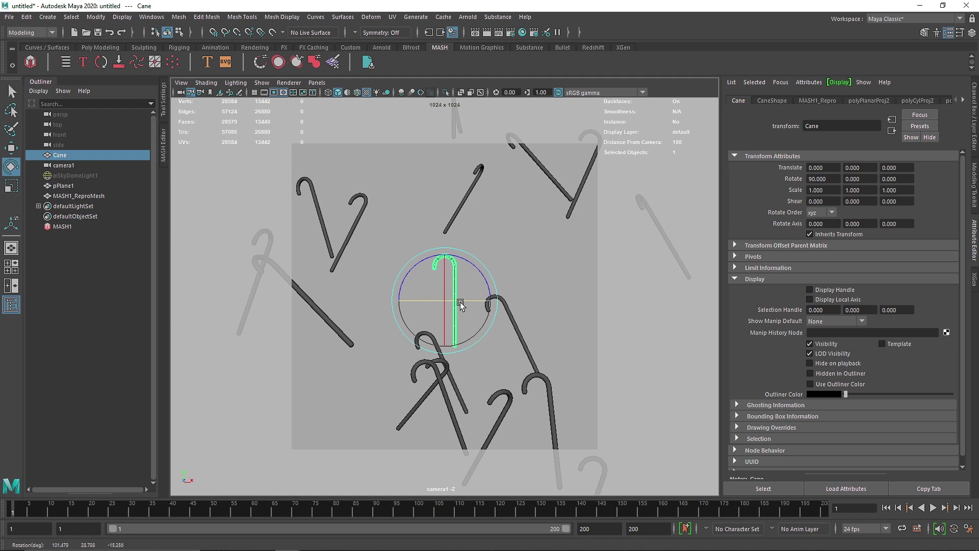
Duplicate the original Cane with the copy offset 5.6 in X, and turn off the original's visibility
key(ctrl+d)
key(w)
drag(476, 301, 531, 300)
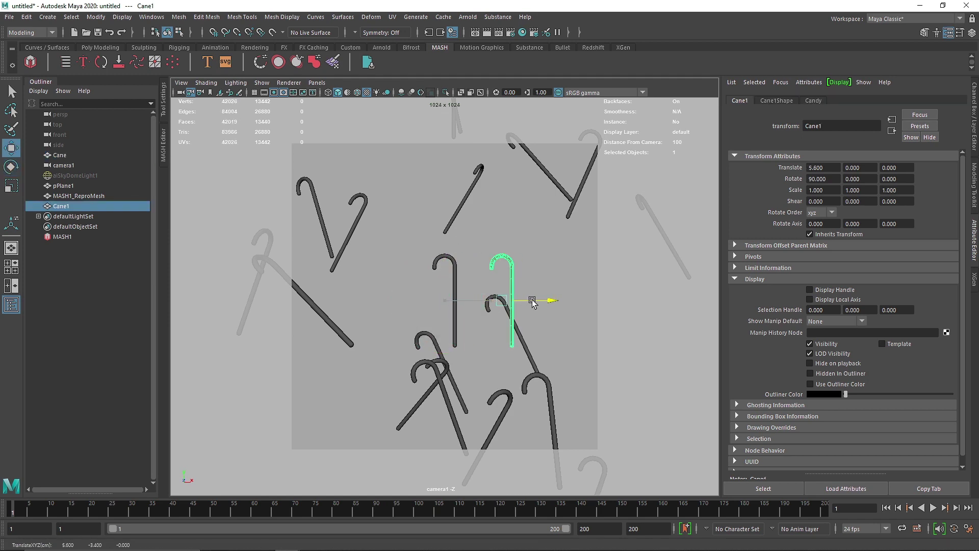
click(453, 263)
click(826, 345)
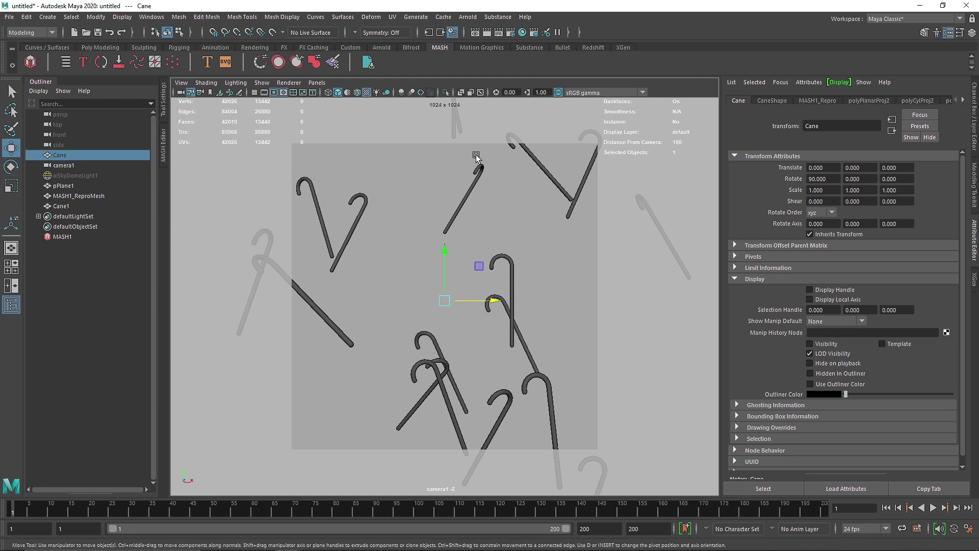
Place the duplicate cane at about -0.15 in X and -2.47 in Z, rotated to about 84, 23, -23.7 and scaled uniformly to 1.315
click(520, 274)
click(512, 279)
drag(545, 301, 479, 214)
key(r)
key(e)
key(space)
alt+drag(479, 245, 564, 300)
key(f)
key(w)
scroll(479, 302, down, 3)
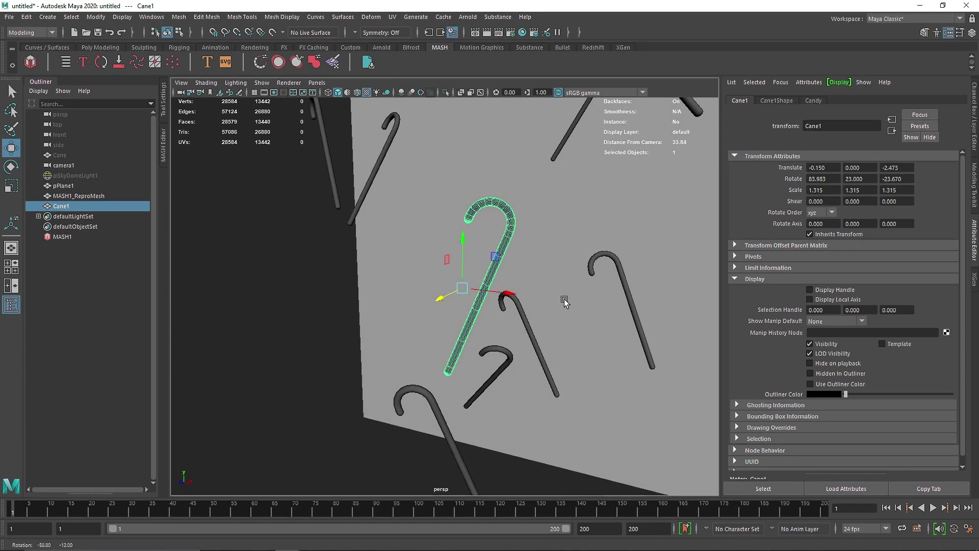
Return to the camera1 view and raise the duplicate cane to about 0.77 in Y
click(316, 83)
mouse_move(347, 92)
click(439, 102)
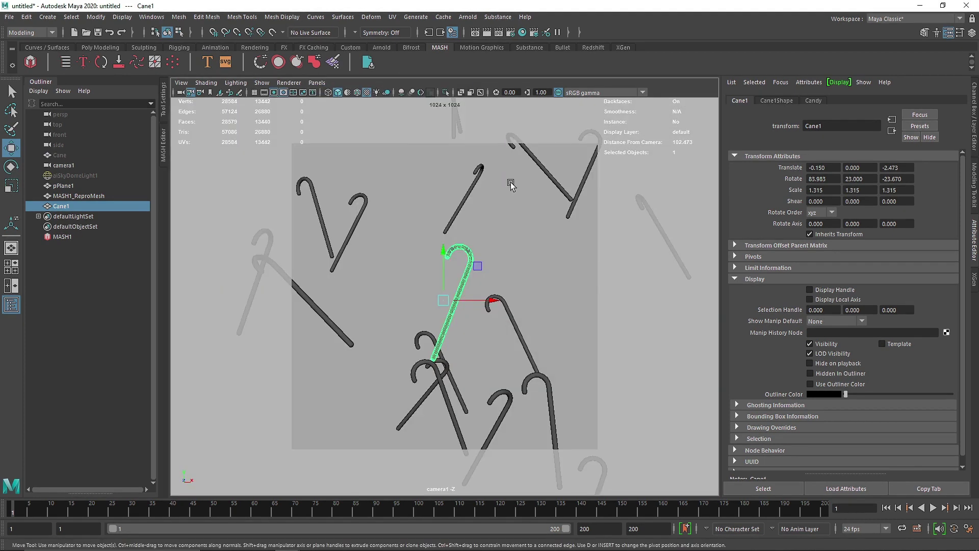
drag(446, 275, 448, 267)
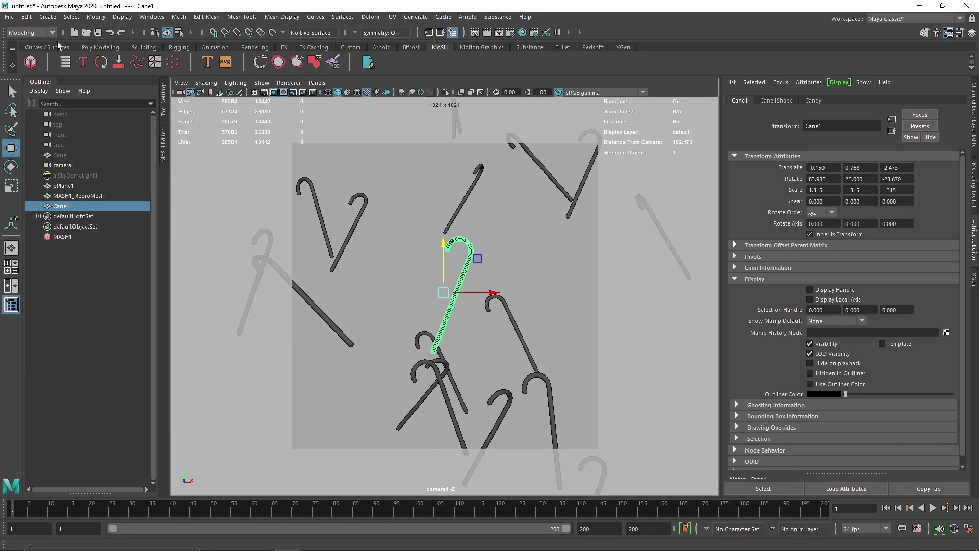
click(57, 19)
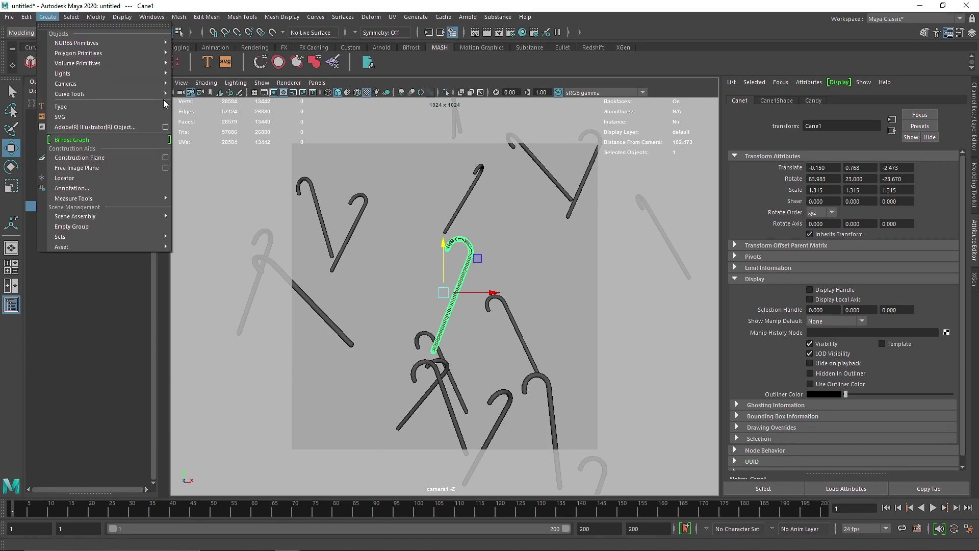
key(Escape)
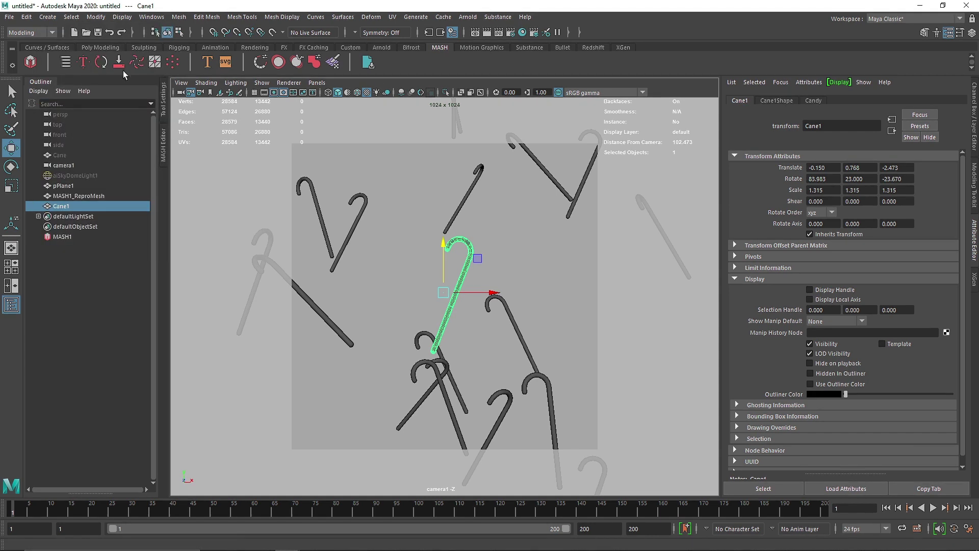
Run an Arnold render through cameraShape1 to check the composition, and stop it
click(382, 47)
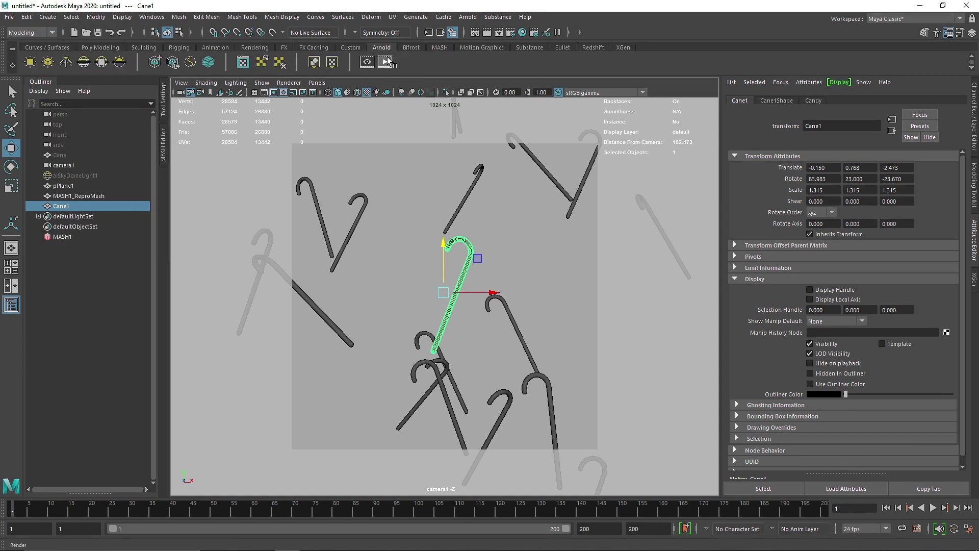
click(384, 62)
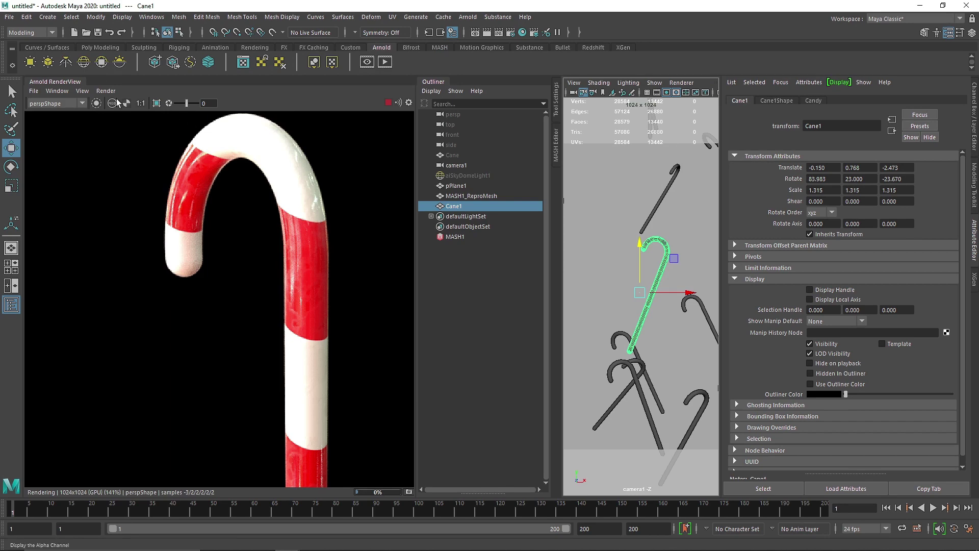
click(82, 104)
click(51, 119)
scroll(240, 250, down, 5)
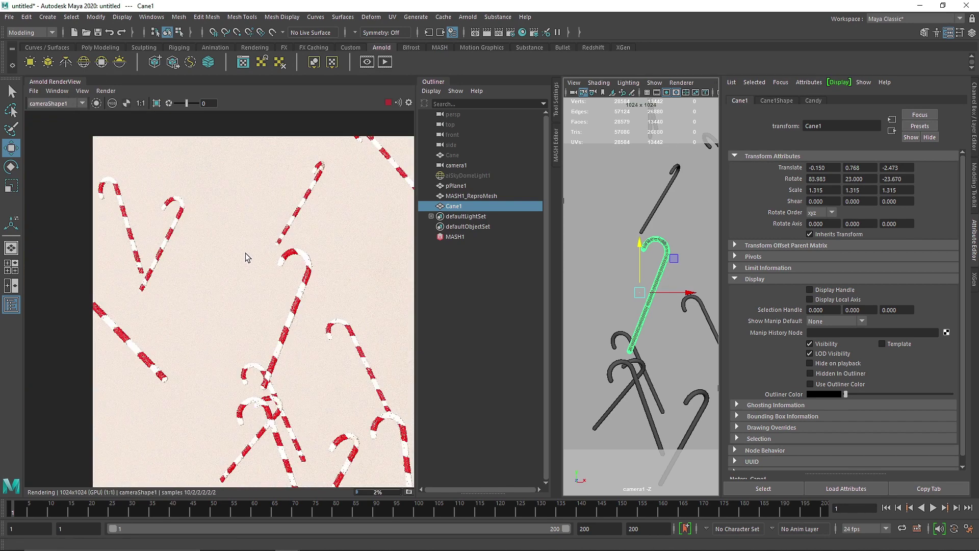
scroll(292, 285, up, 2)
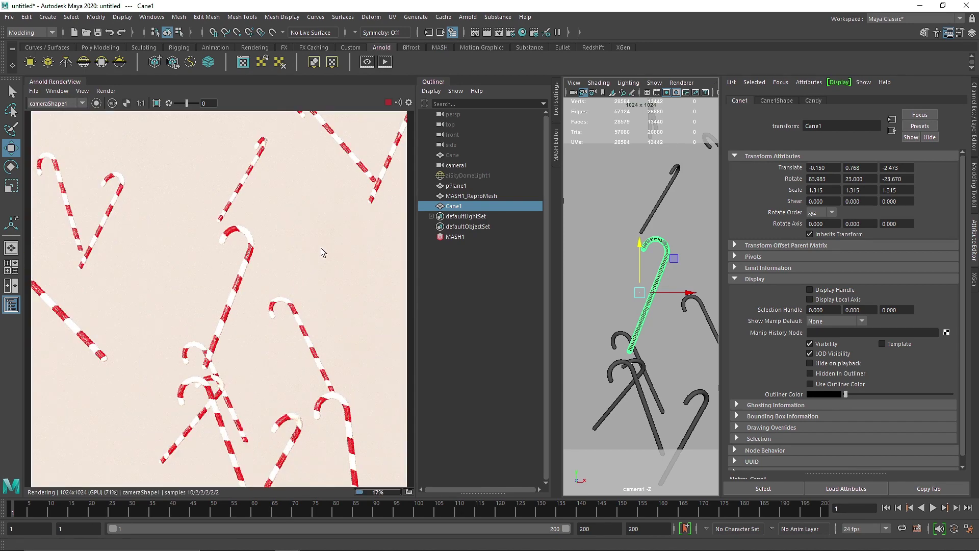
click(386, 103)
Assign a new aiStandardSurface material to the backdrop plane and name it Bg
click(625, 221)
right_drag(620, 214, 606, 474)
click(415, 231)
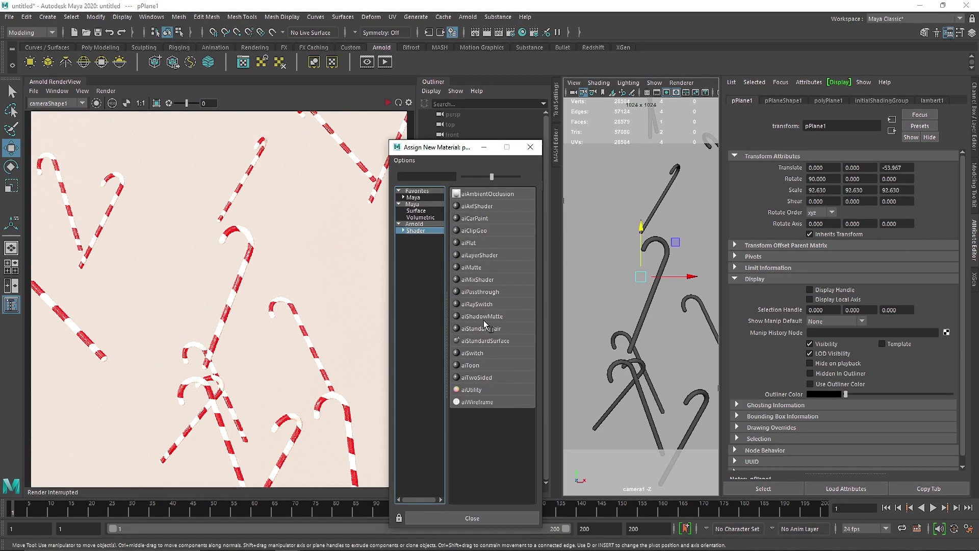
click(485, 324)
click(843, 100)
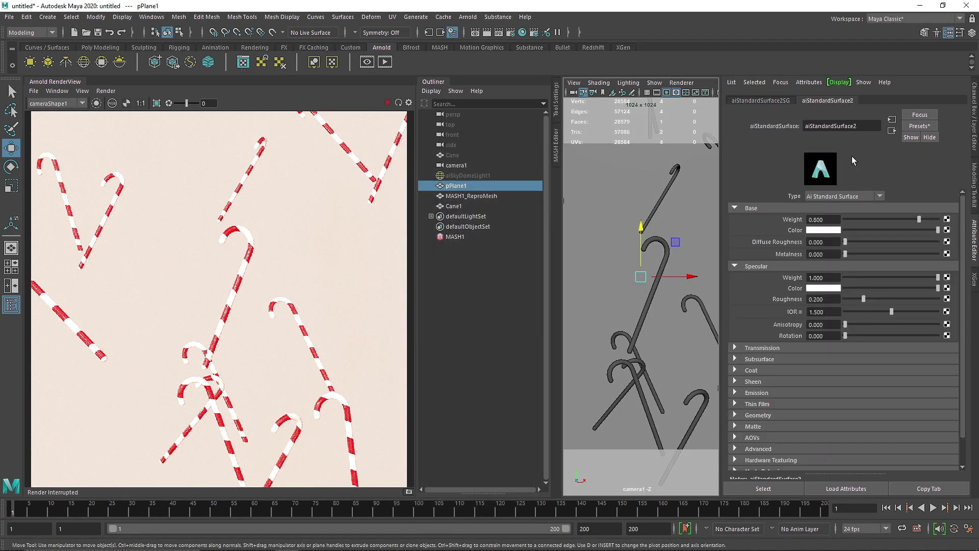
double_click(837, 126)
text(Bg)
key(Return)
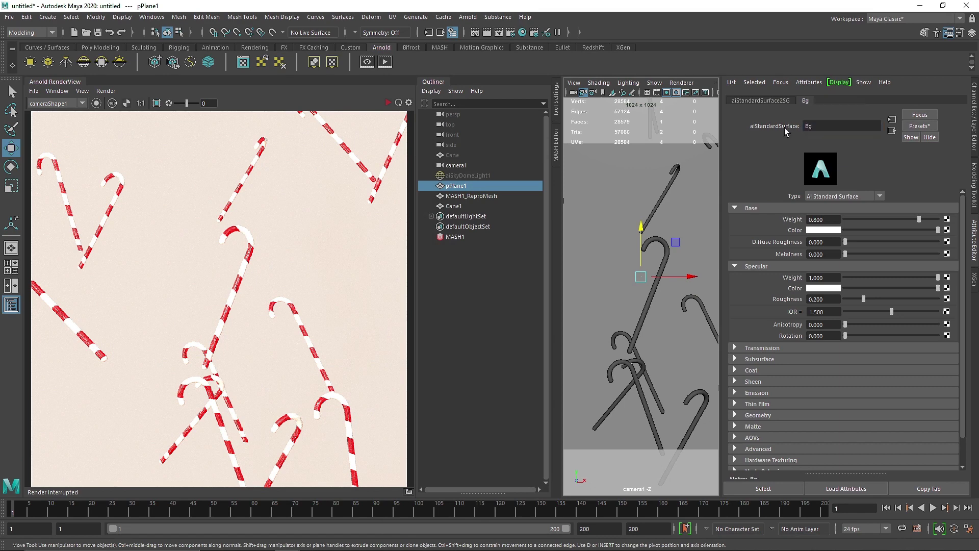
Set the Bg material's base weight to 1 and its base color to a very dark, desaturated blue
click(937, 220)
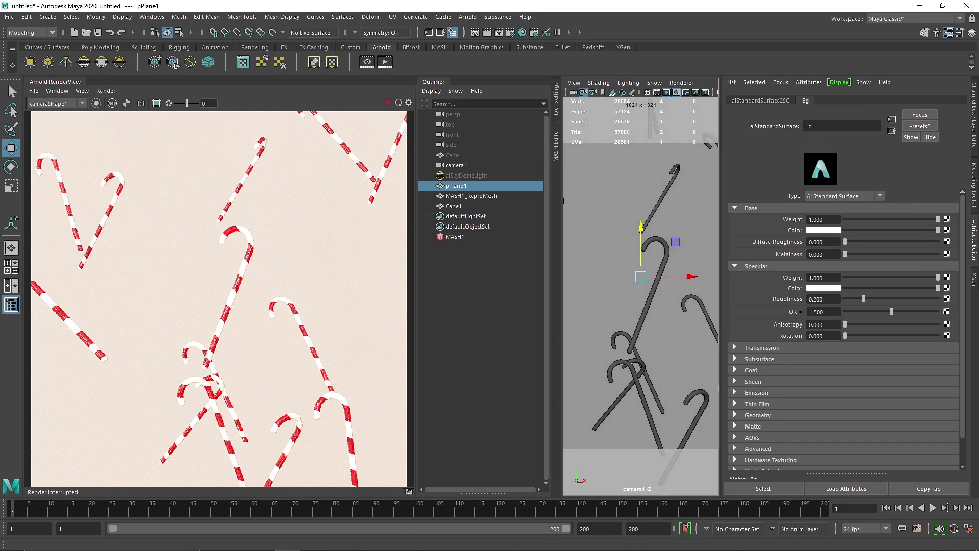
click(824, 230)
click(835, 205)
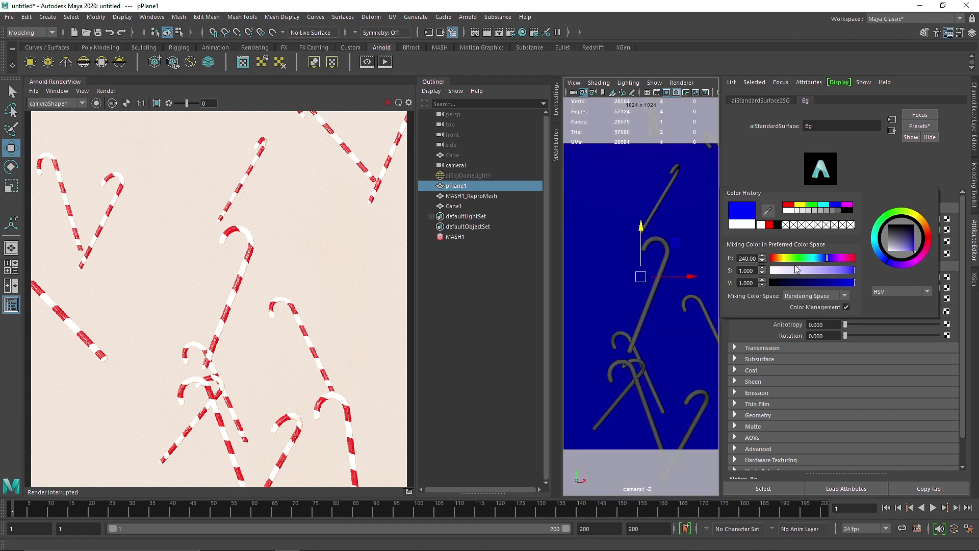
click(778, 282)
drag(800, 271, 819, 262)
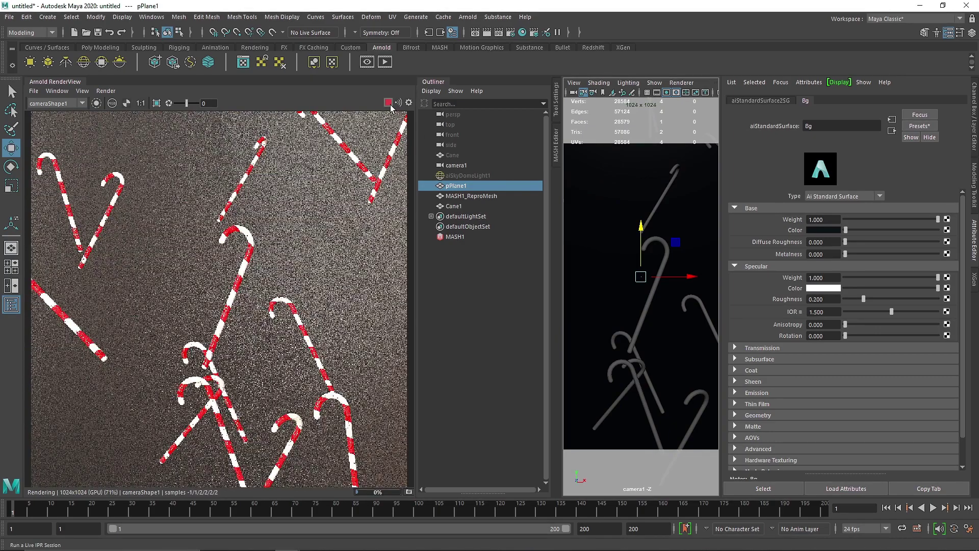
Set the Bg material's specular weight to 0 and roughness to about 0.228, and fine-tune its dark base color against the render
drag(863, 299, 805, 281)
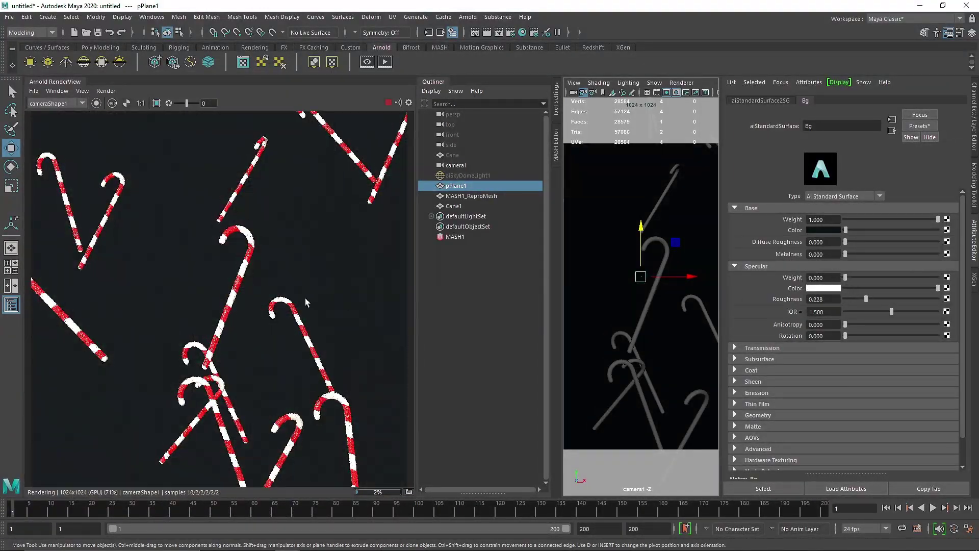
scroll(305, 299, down, 2)
scroll(316, 304, up, 2)
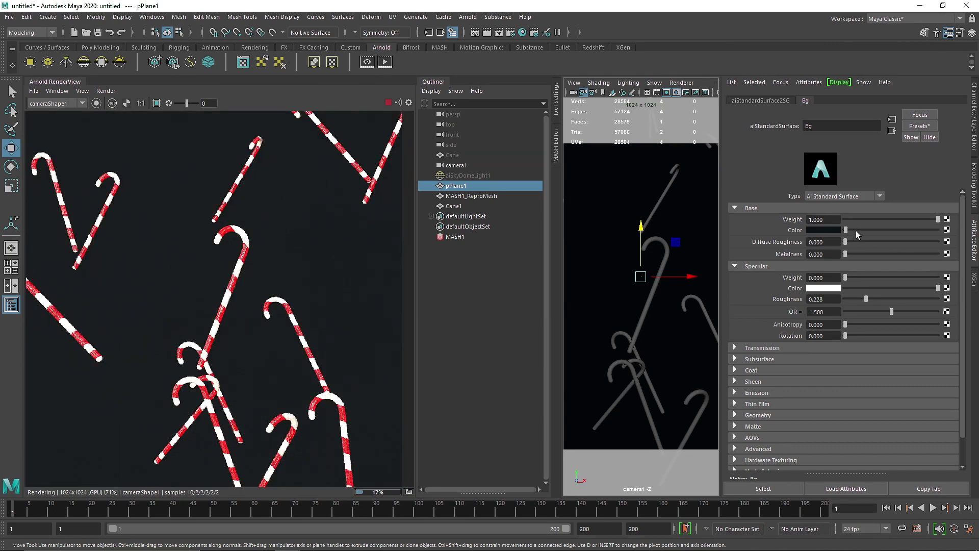
click(835, 230)
drag(791, 297, 795, 295)
scroll(216, 284, down, 2)
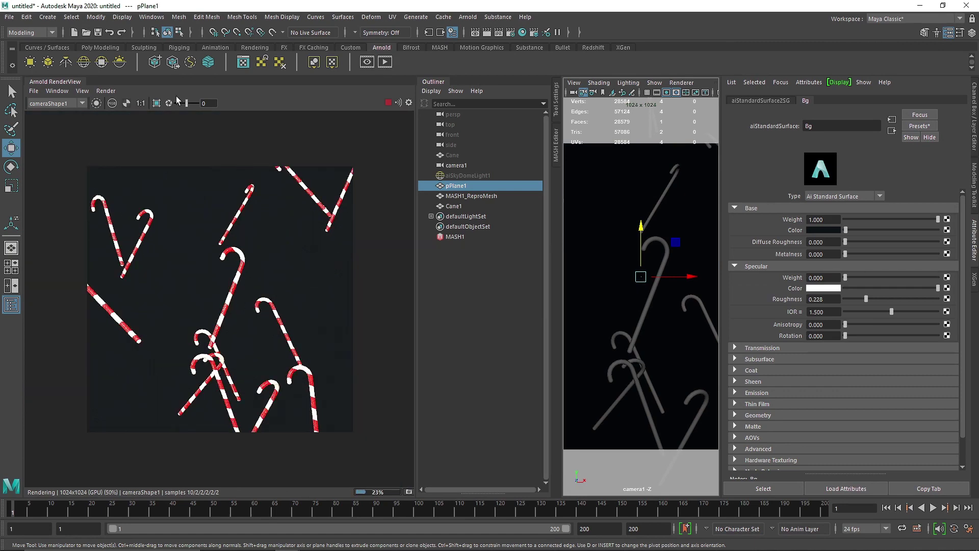
Close the render view and create a locator scaled uniformly to 2.94, moved in perspective to about 1.88 in X and -3.58 in Z
click(63, 91)
click(90, 125)
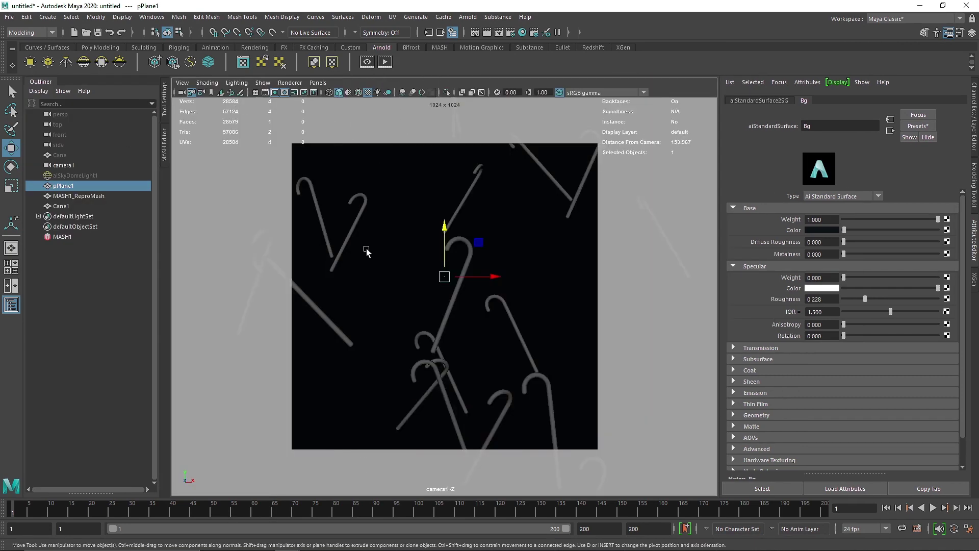
click(58, 18)
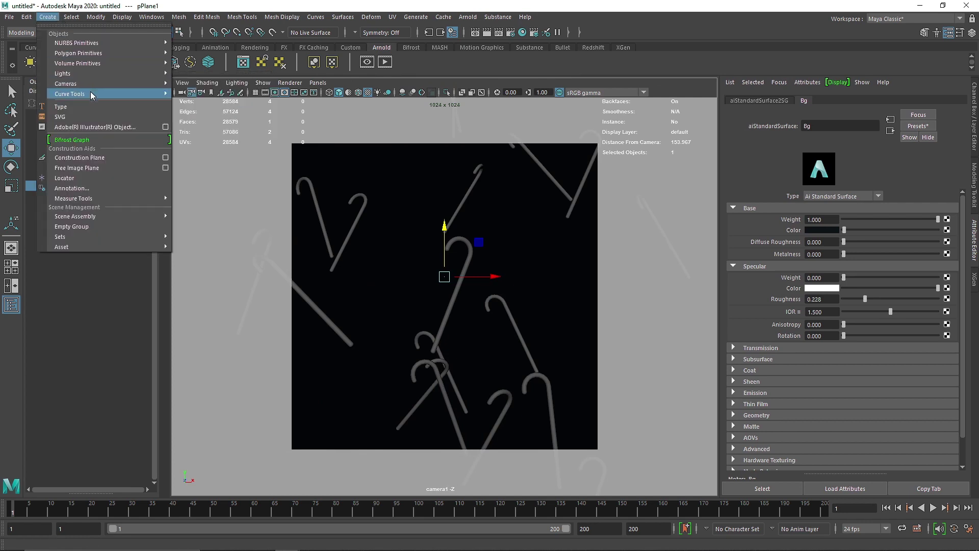
click(89, 178)
key(space)
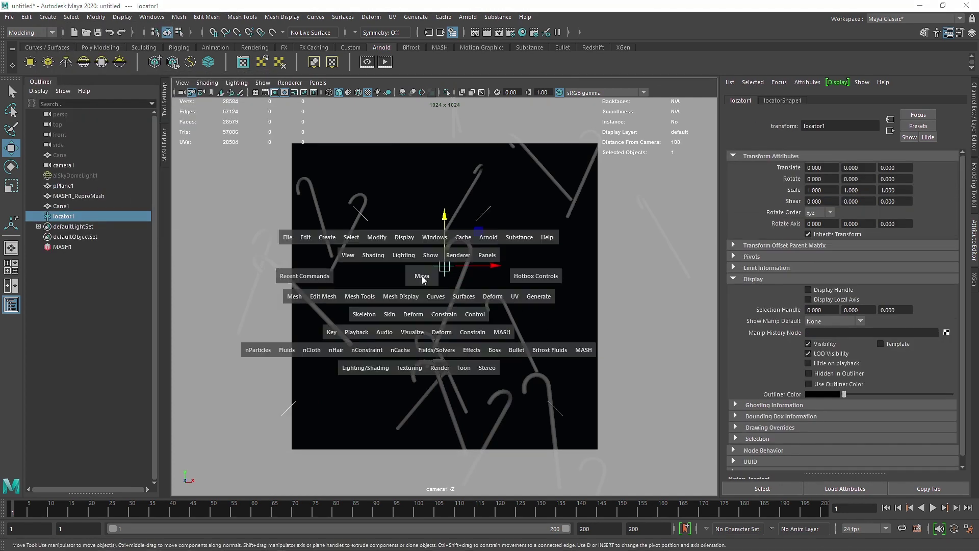
drag(422, 278, 428, 211)
alt+drag(461, 261, 493, 270)
key(r)
key(w)
drag(426, 275, 489, 265)
scroll(543, 249, up, 5)
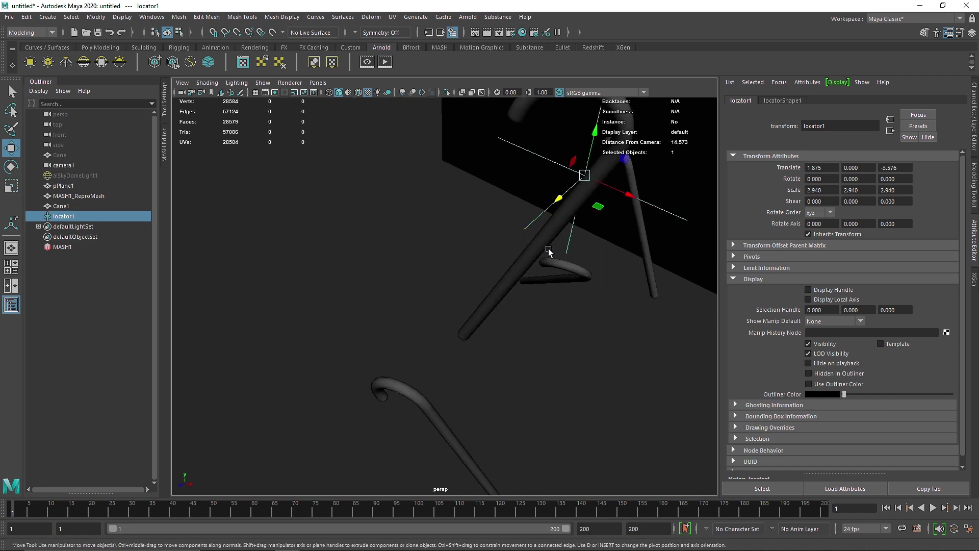
Position the locator on the large central cane at about 2.41, 0.99, -3.15, and return to the camera1 view
alt+middle_drag(602, 239, 549, 287)
mouse_move(550, 257)
mouse_down()
mouse_move(522, 261)
mouse_move(562, 262)
mouse_up()
drag(492, 269, 490, 271)
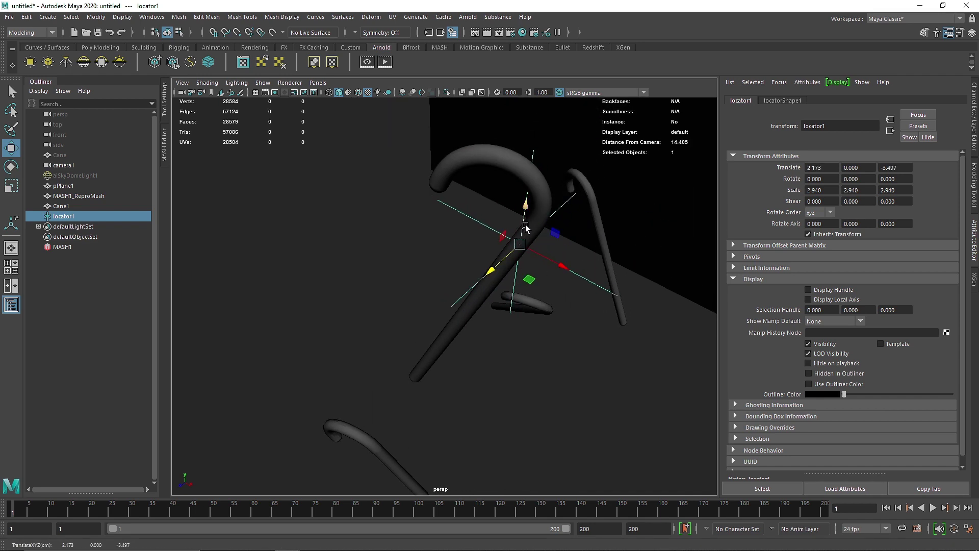
drag(526, 225, 531, 193)
drag(566, 238, 574, 243)
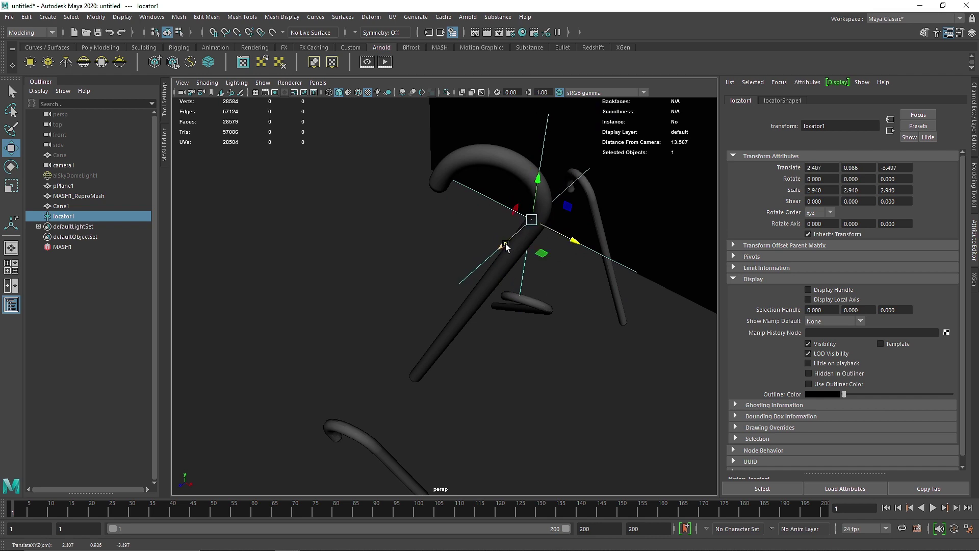
drag(505, 246, 497, 252)
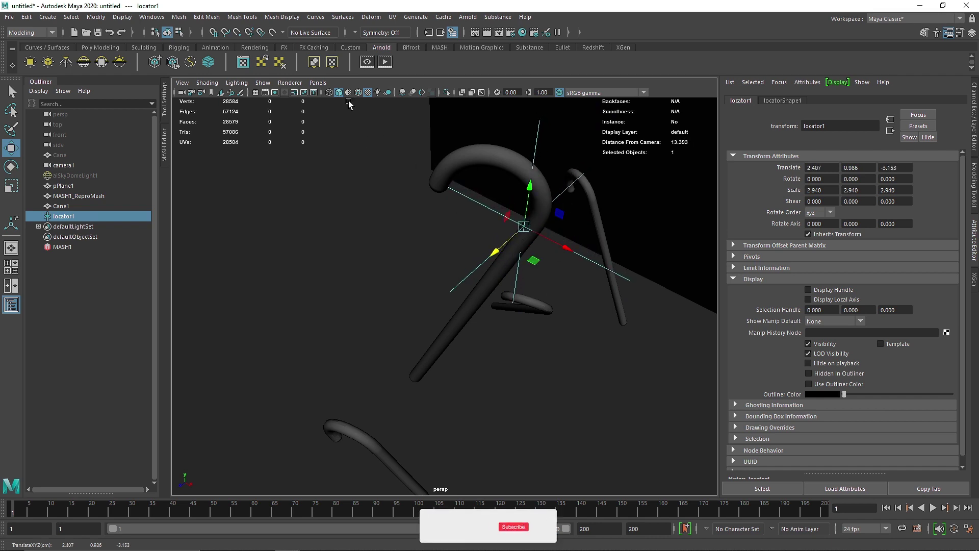
click(318, 83)
mouse_move(337, 91)
click(444, 95)
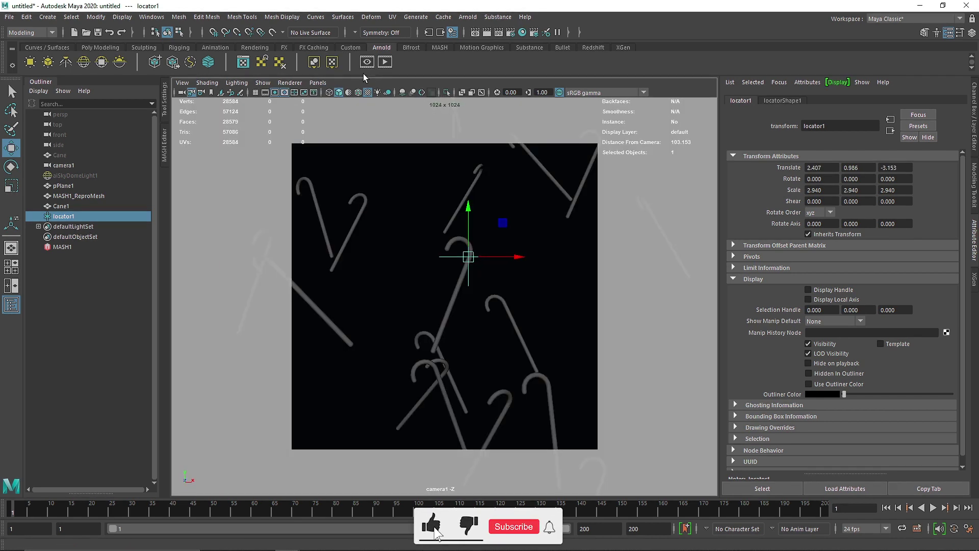
Restart the Arnold render beside the camera1 viewport with the Outliner collapsed, and select camera1
click(41, 82)
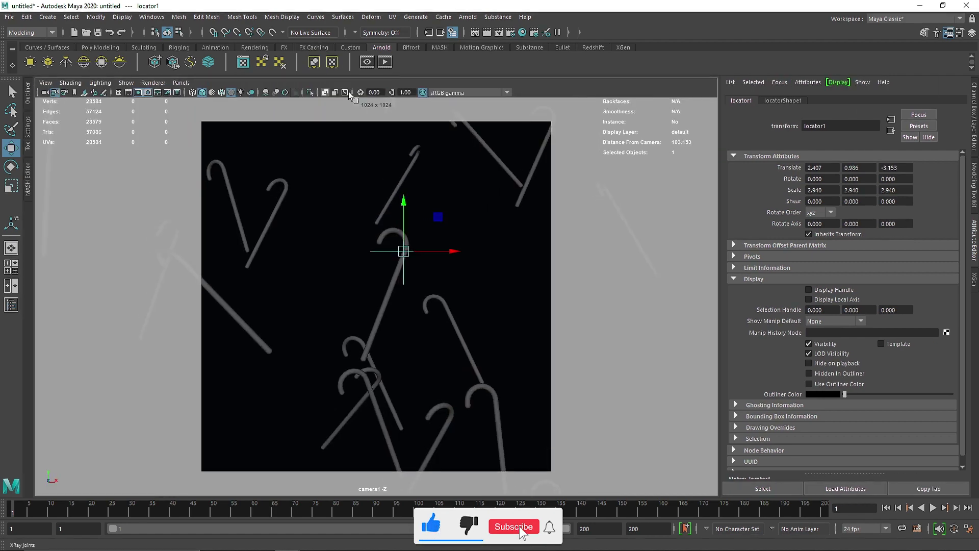
click(384, 62)
key(f)
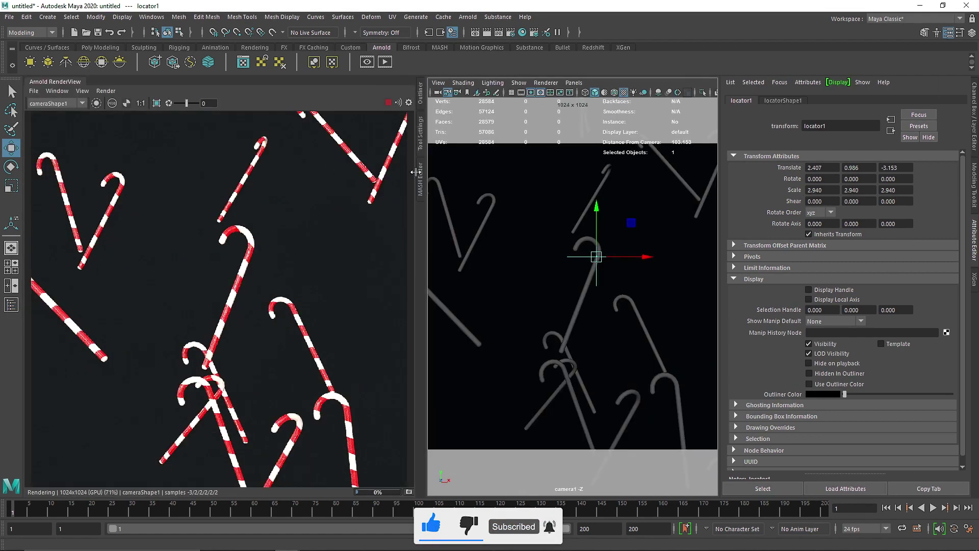
drag(426, 171, 381, 173)
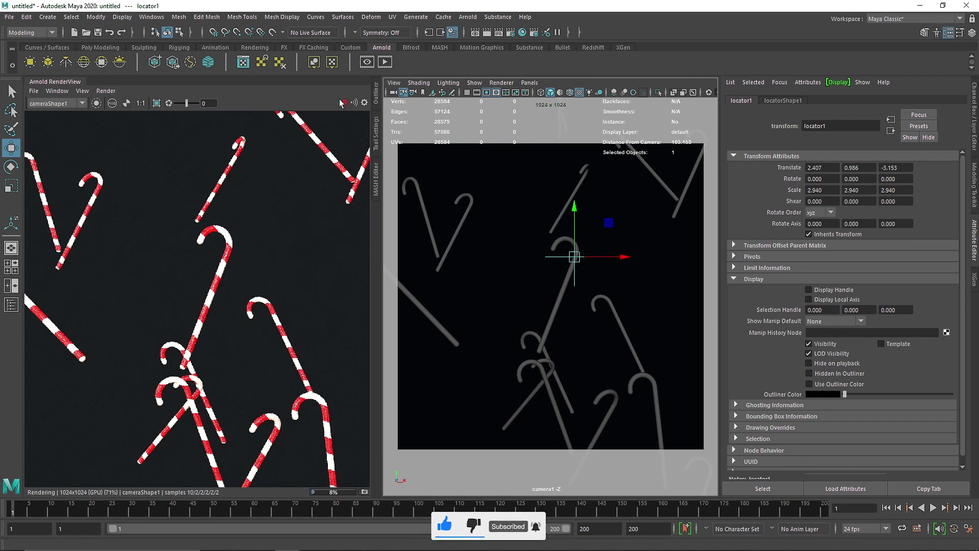
click(393, 92)
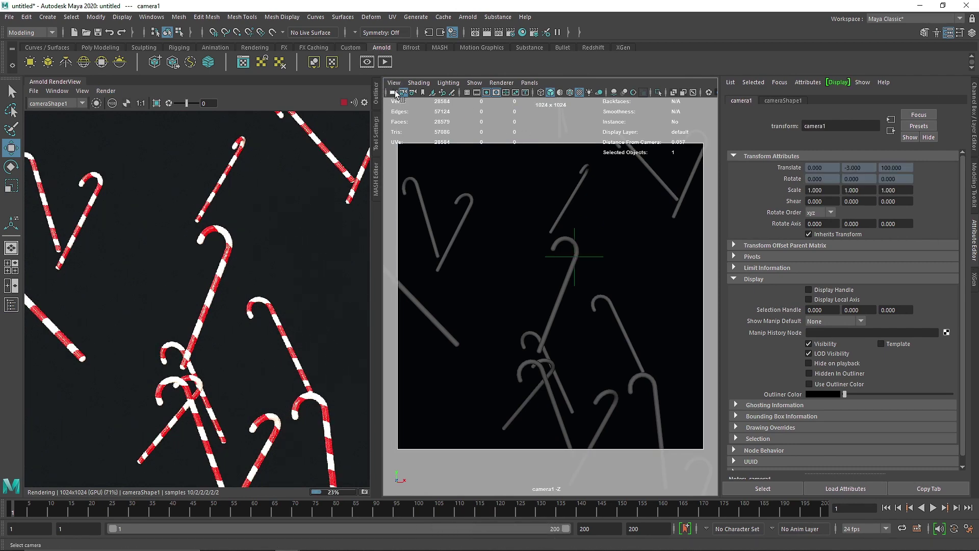
Show the Arnold settings of cameraShape1 with its other attribute sections collapsed
click(786, 100)
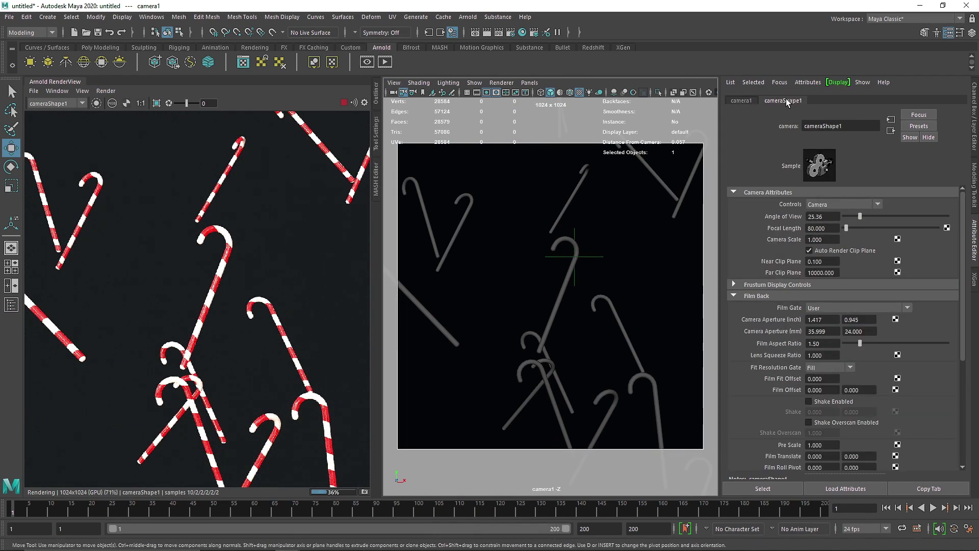
click(750, 296)
click(754, 193)
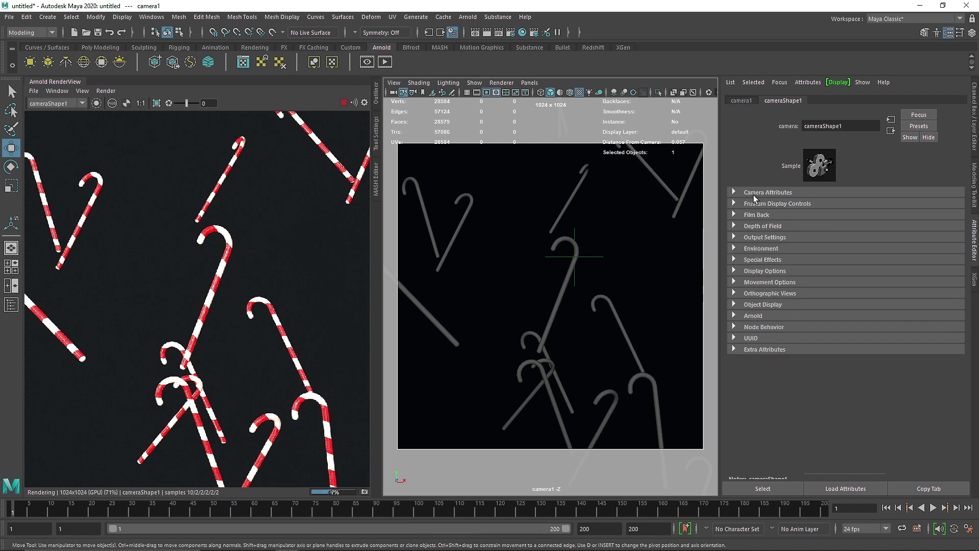
click(753, 315)
scroll(816, 366, down, 2)
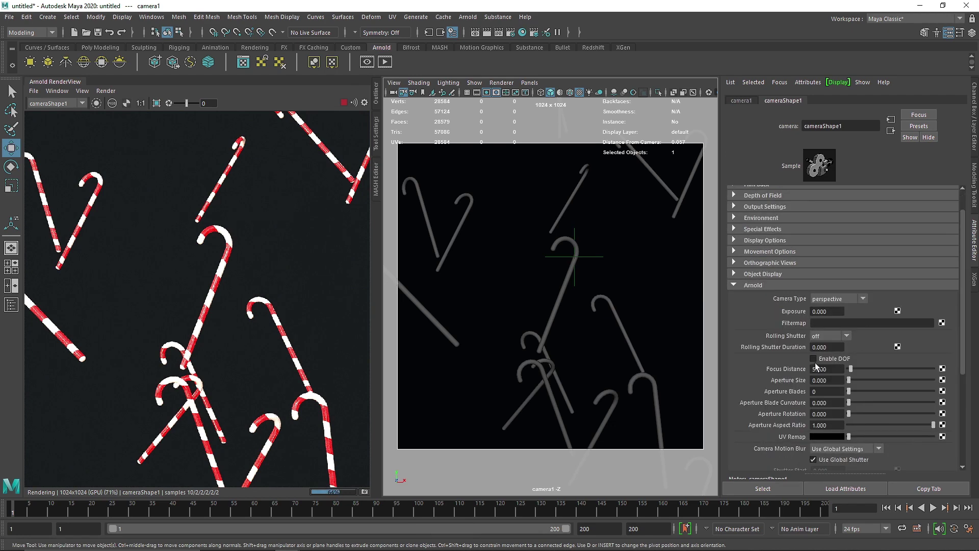
Copy cameraShape1's attributes into a floating window and enable depth of field in its Arnold settings
click(927, 490)
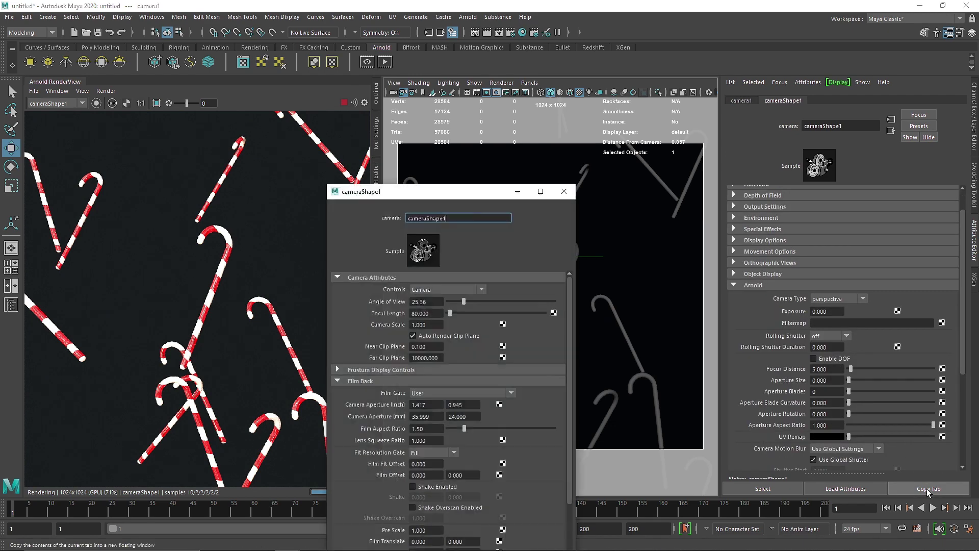
drag(444, 189, 212, 84)
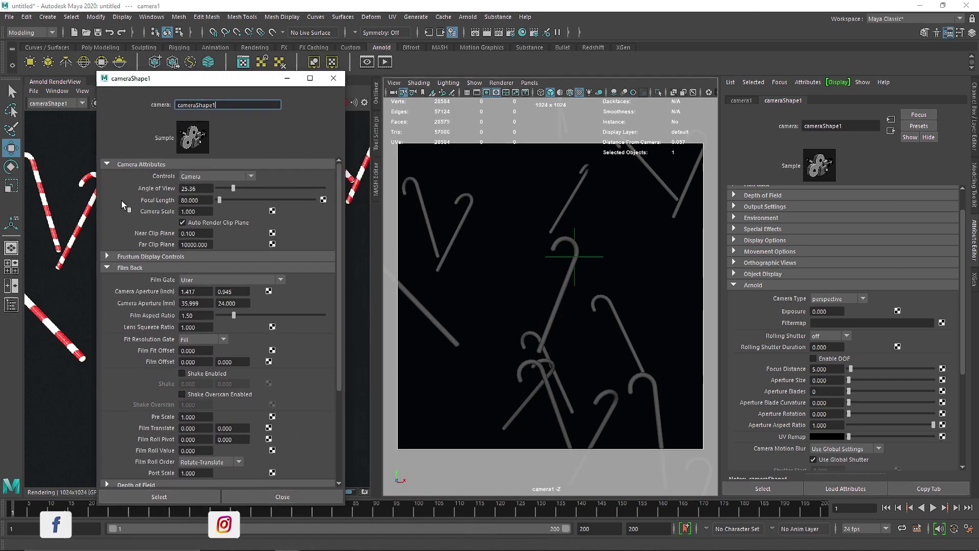
click(122, 268)
click(117, 163)
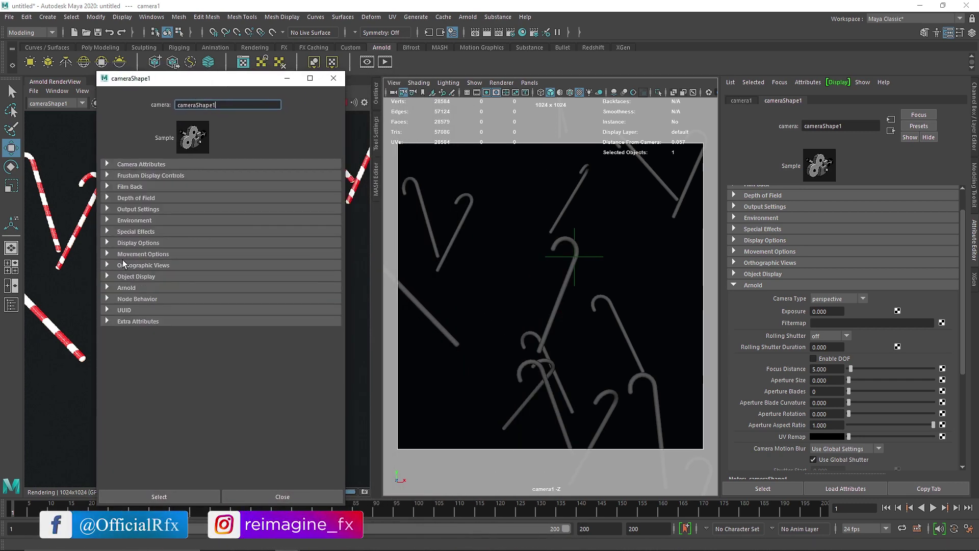
click(133, 288)
click(188, 361)
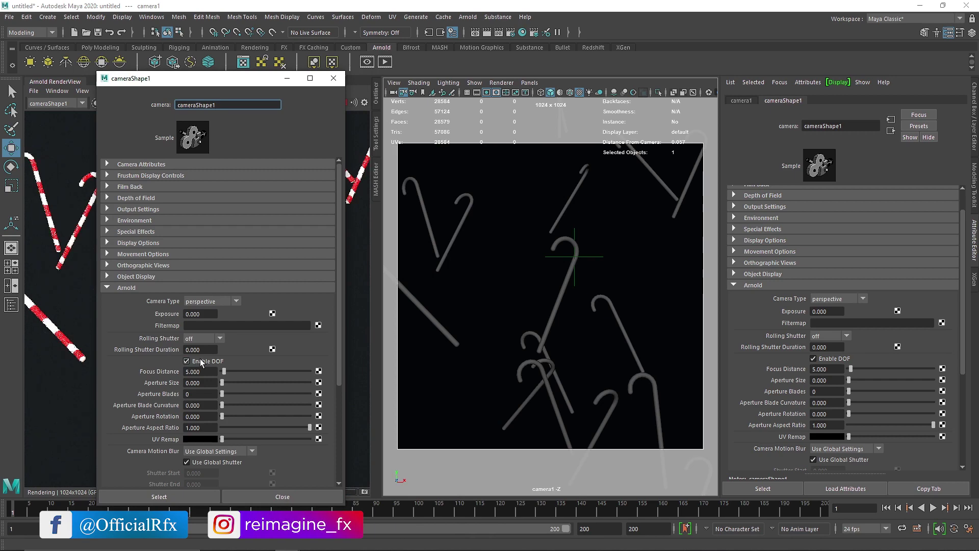
Try a focus distance of about 29.4 and an aperture size of 0.4 on the camera against the render
mouse_move(225, 371)
mouse_down()
mouse_move(253, 370)
mouse_move(235, 371)
mouse_up()
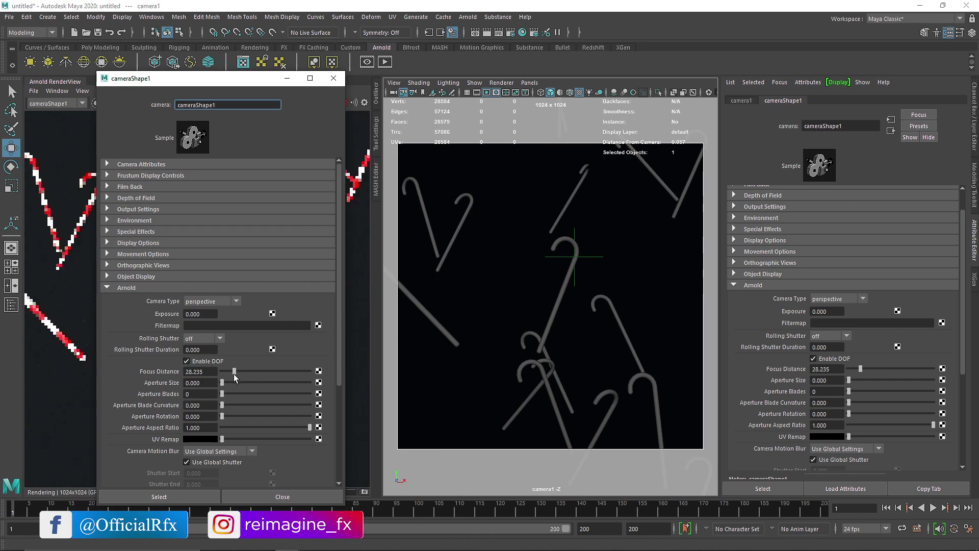
drag(245, 78, 611, 92)
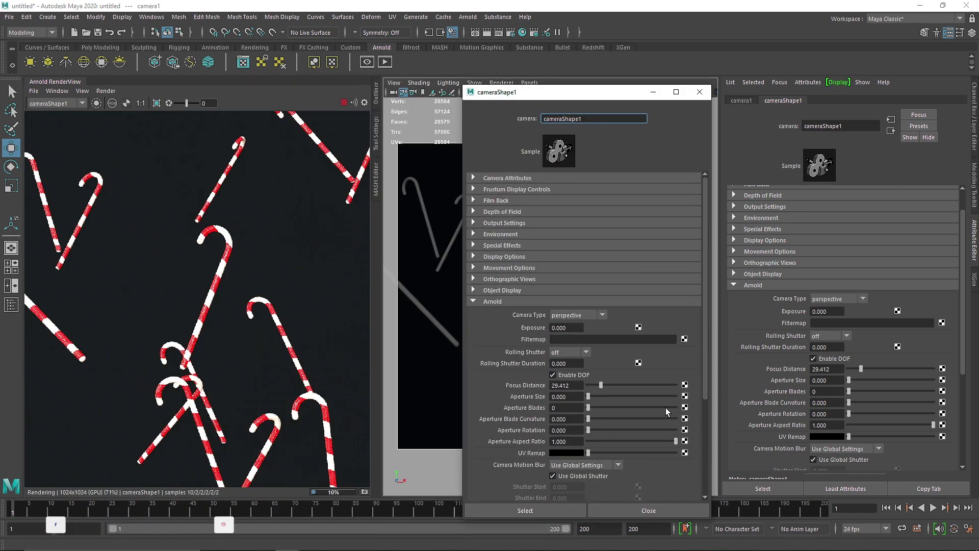
drag(593, 398, 623, 396)
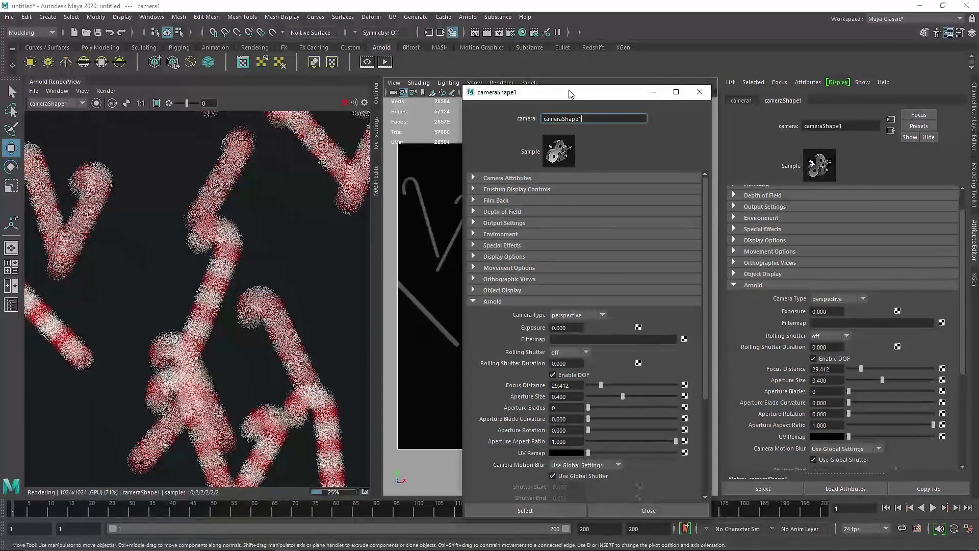
Read the locator's distance from the camera and set the camera's focus distance to 103.153
drag(570, 93, 214, 114)
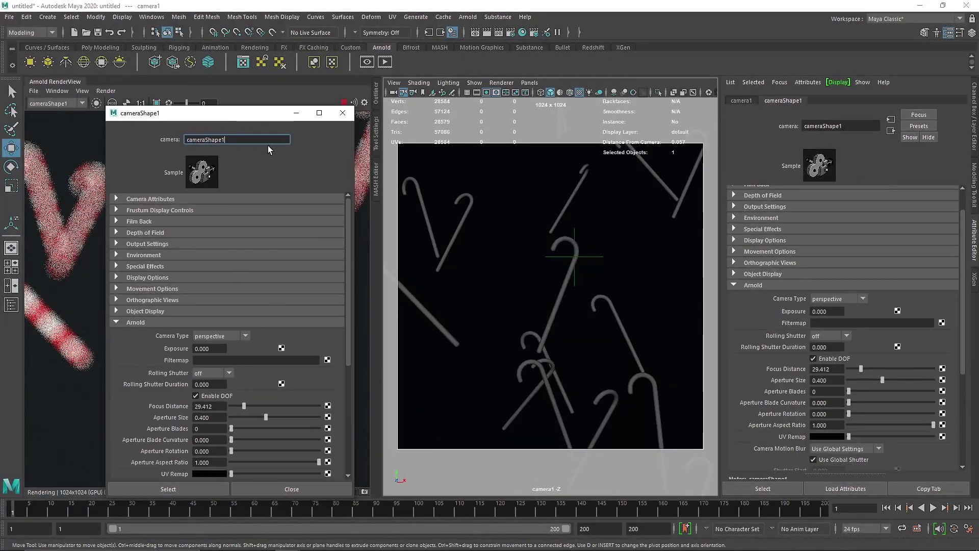
click(588, 257)
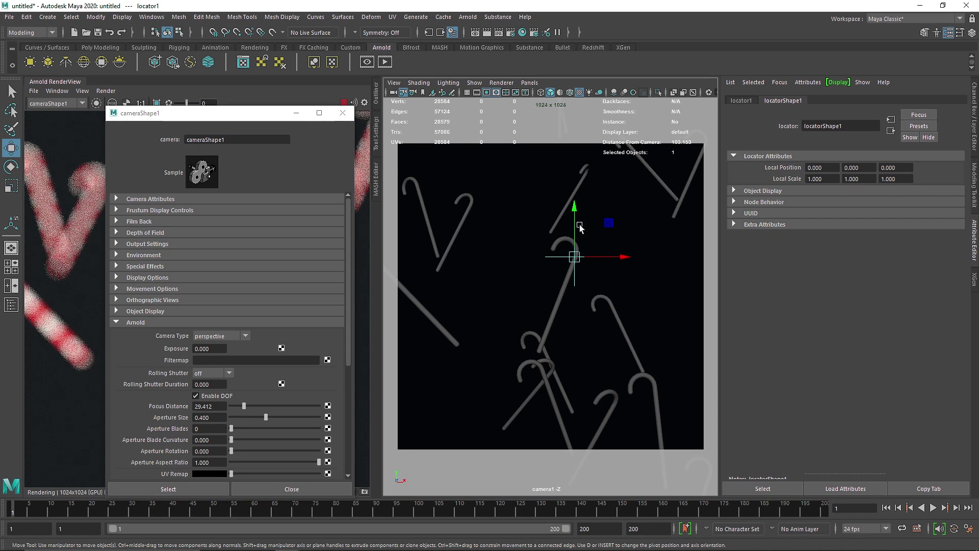
click(225, 406)
text(1)
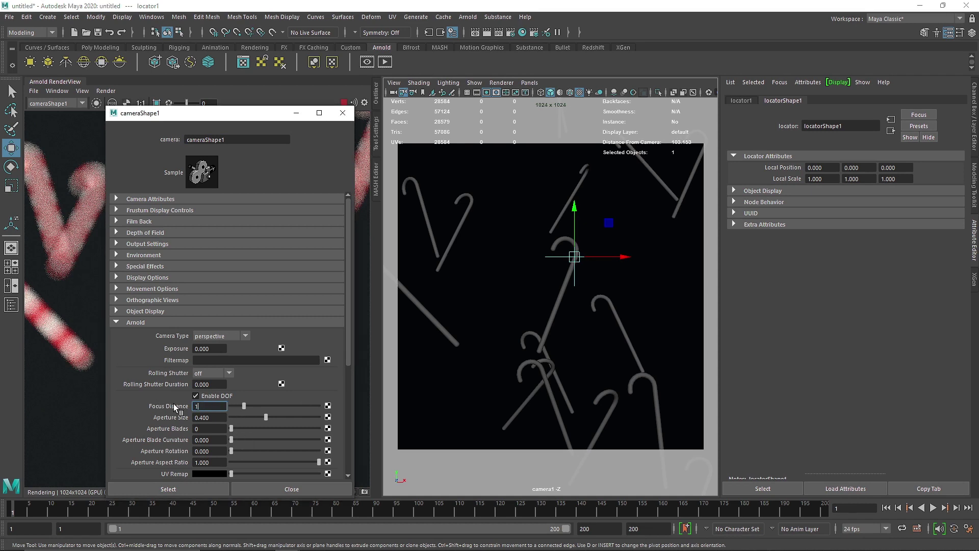
text(03153)
key(Tab)
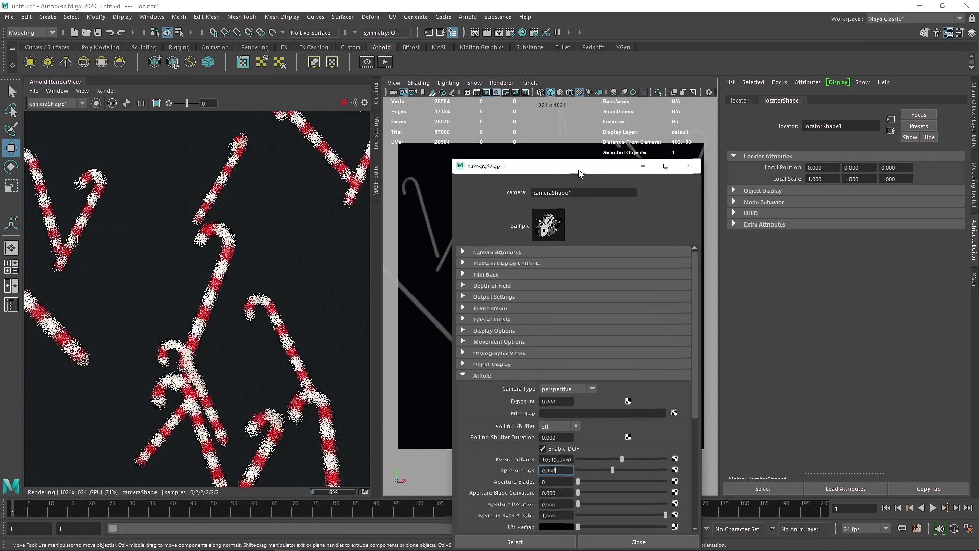
drag(232, 118, 630, 143)
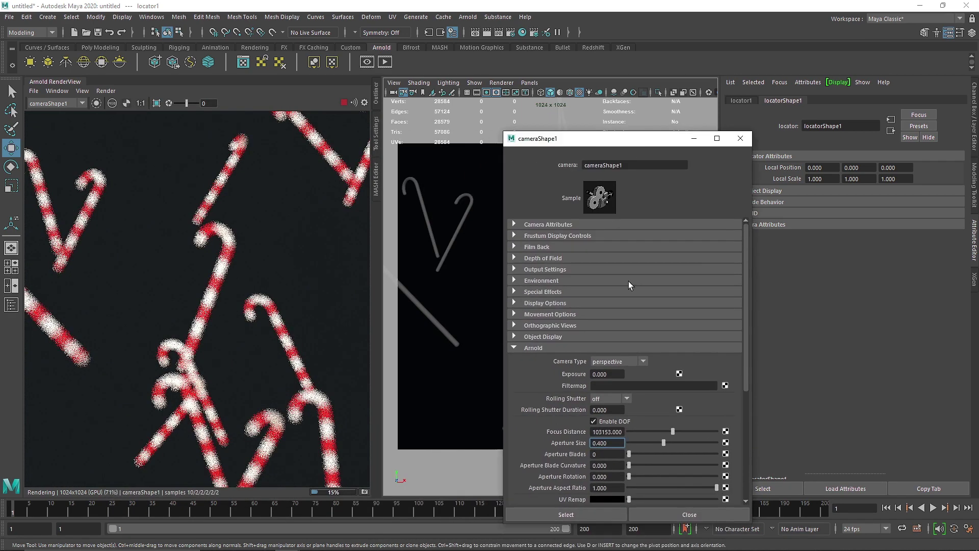
click(602, 432)
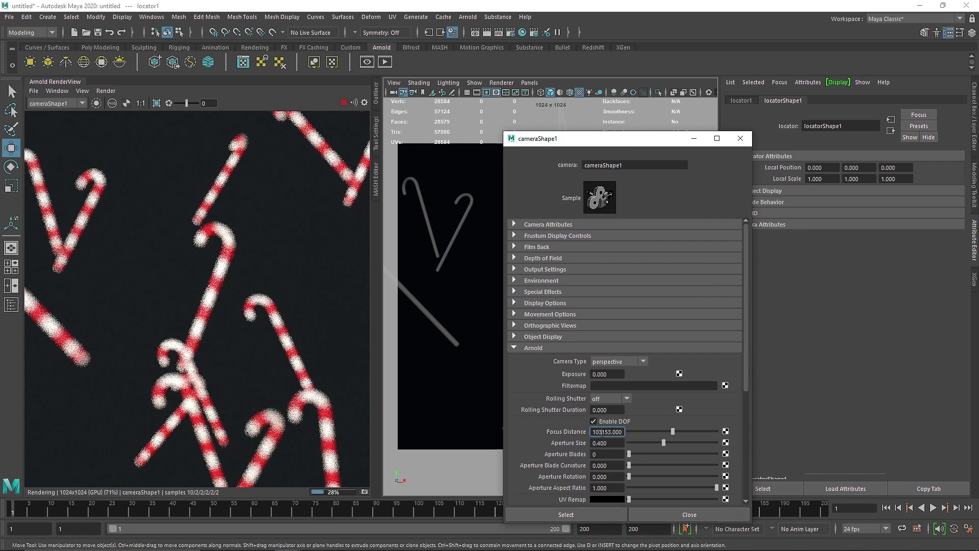
text(.15)
key(Return)
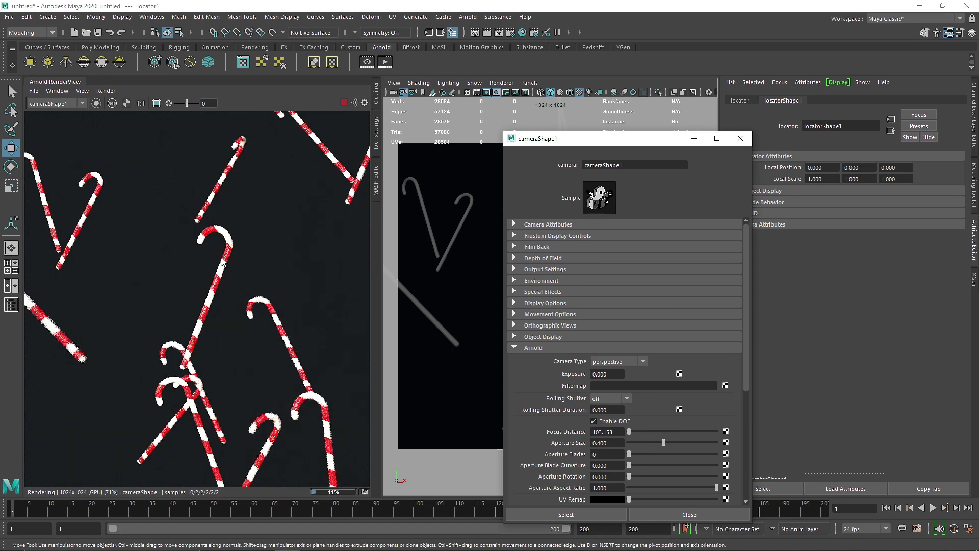
Set the camera's aperture size to 0.6 and close the floating attributes window
drag(618, 445, 581, 444)
text(0.6)
key(Return)
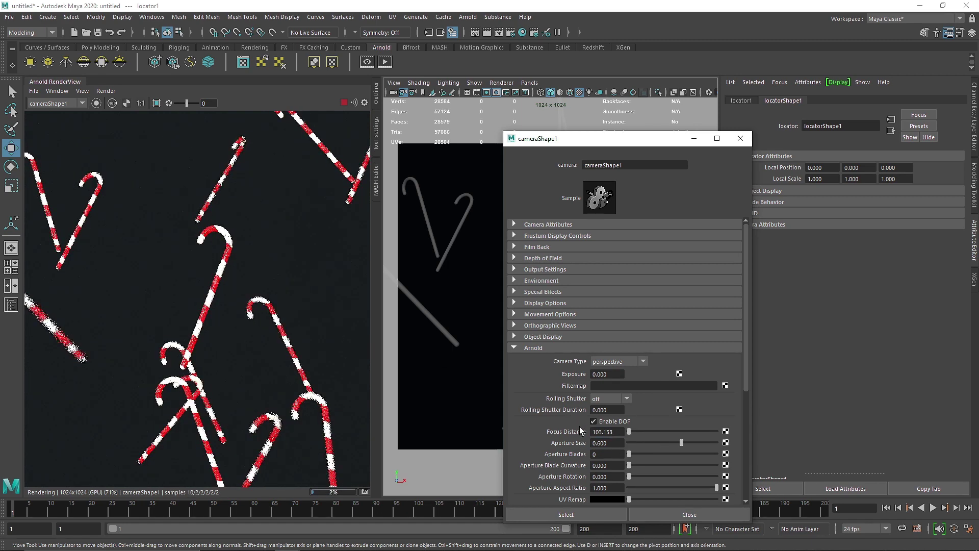
click(740, 138)
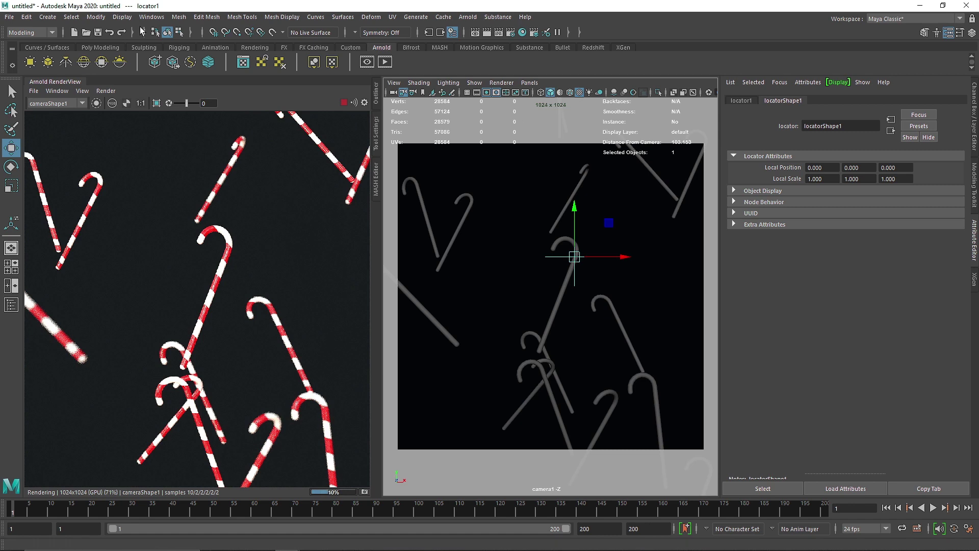
Check which Heads Up Display options are enabled, including Object Details
click(126, 16)
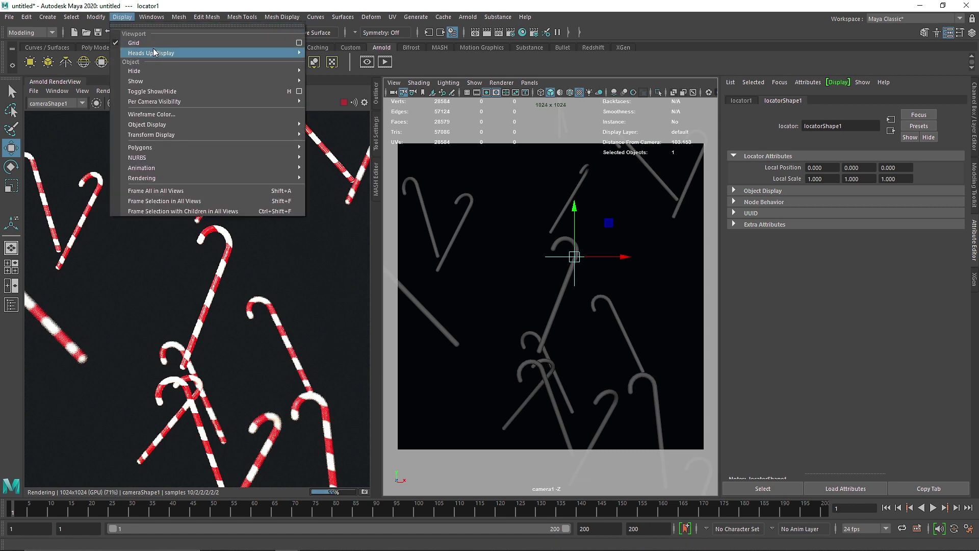
mouse_move(157, 53)
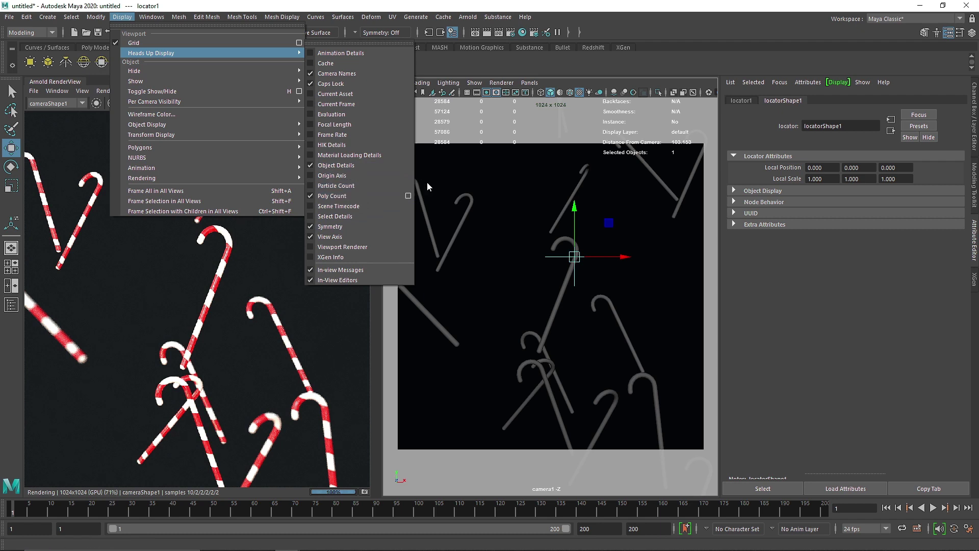
click(449, 180)
click(450, 182)
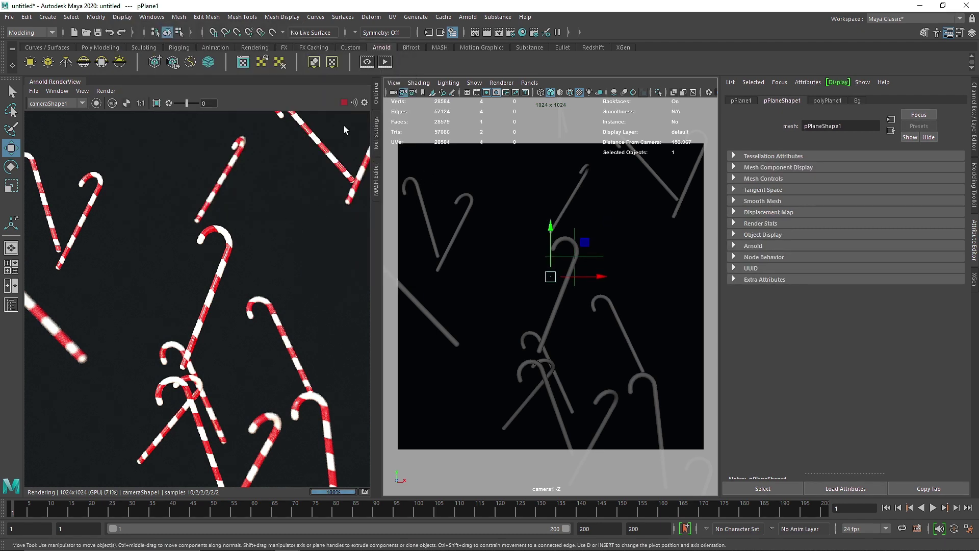
Close the Arnold render view and set the MASH1 Distribute grid to 4 in X and 4 in Z
right_click(71, 81)
click(90, 121)
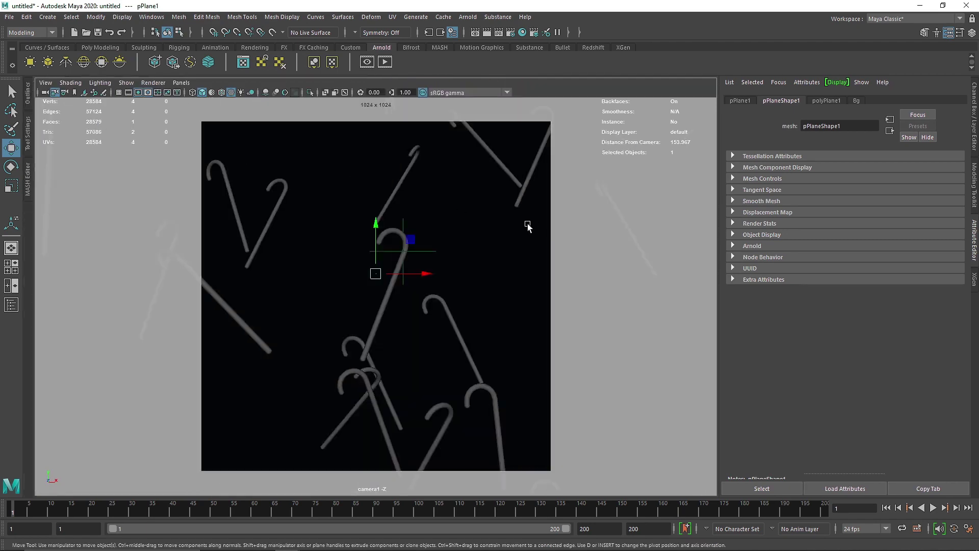
click(406, 169)
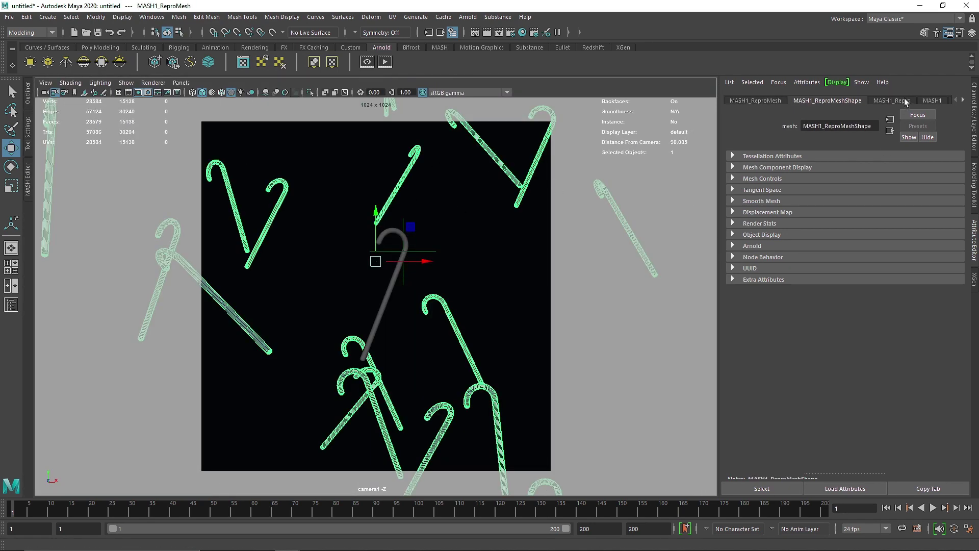
click(932, 101)
scroll(927, 102, down, 2)
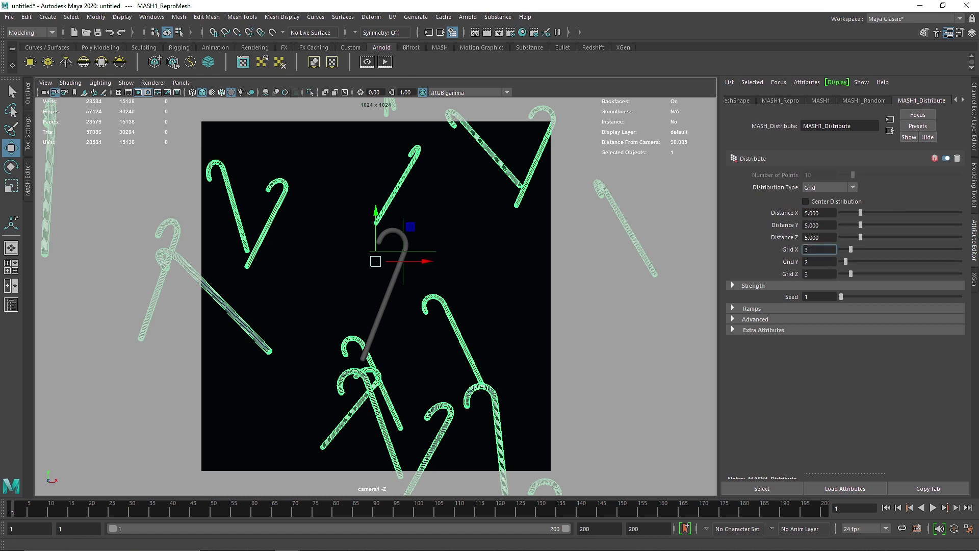
click(818, 275)
key(BackSpace)
text(4)
click(823, 263)
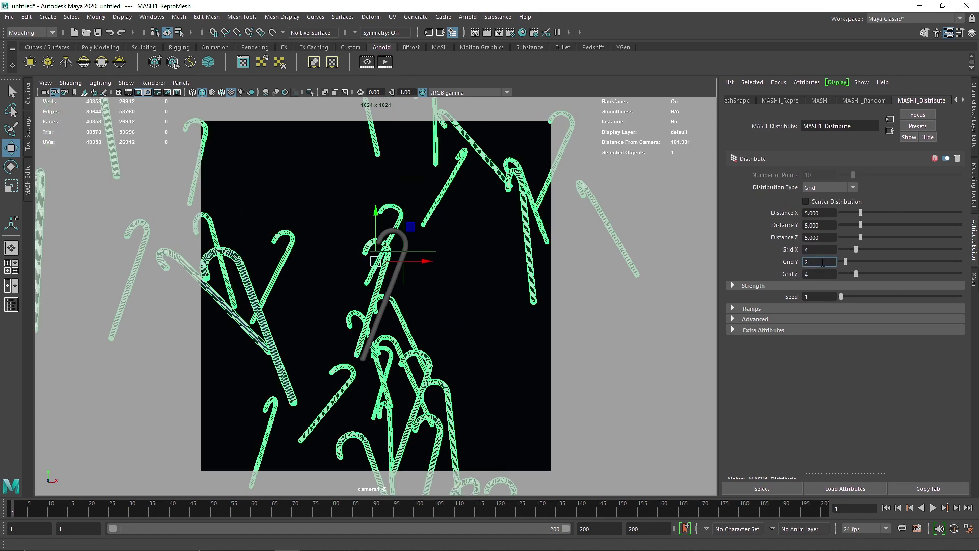
Adjust the MASH1 Random node's rotation to about 82 in Y and 50 in Z
click(819, 101)
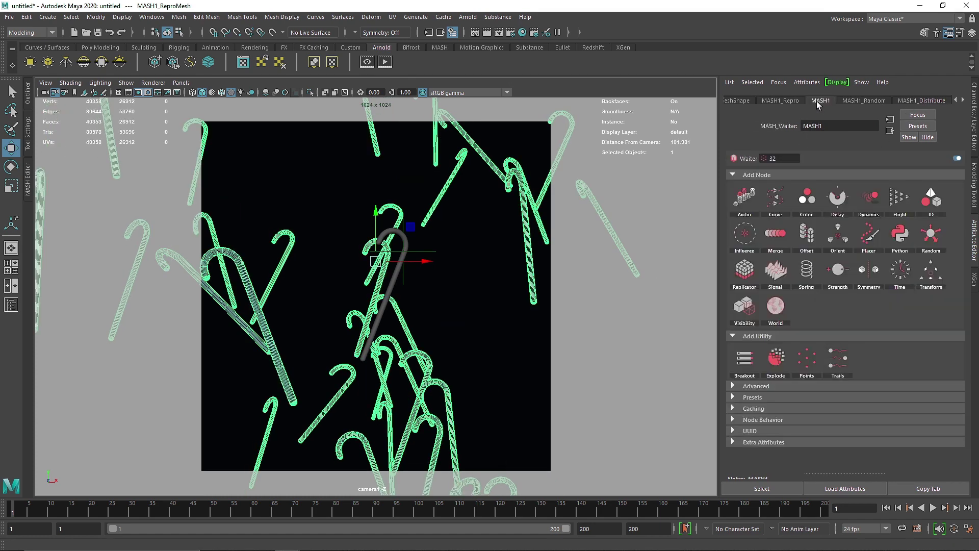
click(859, 100)
mouse_move(868, 231)
mouse_down()
mouse_move(877, 211)
mouse_move(868, 220)
mouse_up()
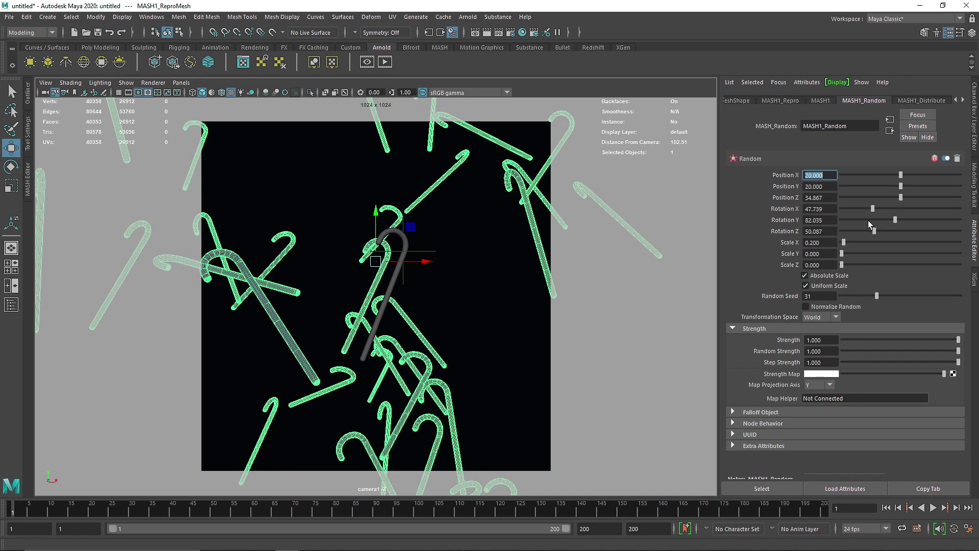
Set the MASH1 Random node's Position Z to 50 and change its random seed to 54
drag(858, 293, 898, 296)
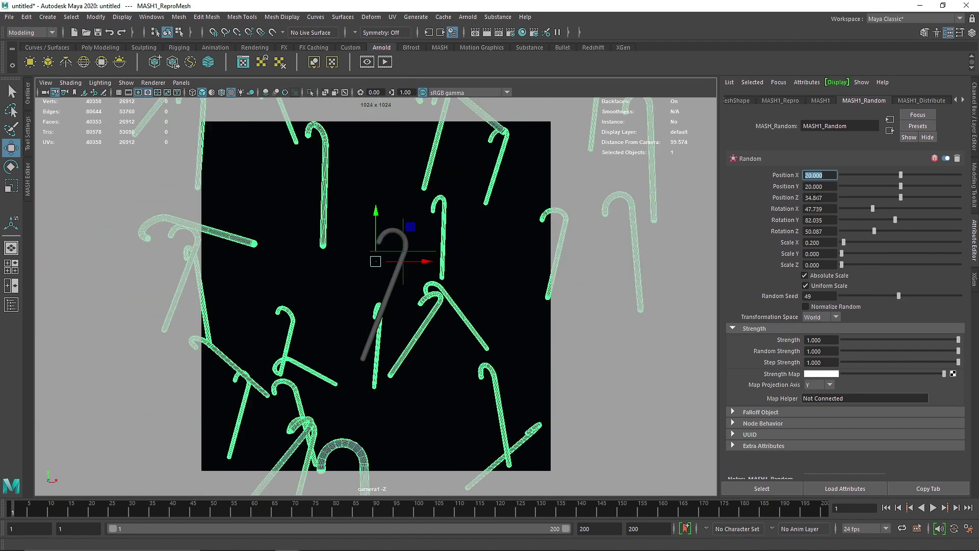
click(806, 197)
key(ctrl+a)
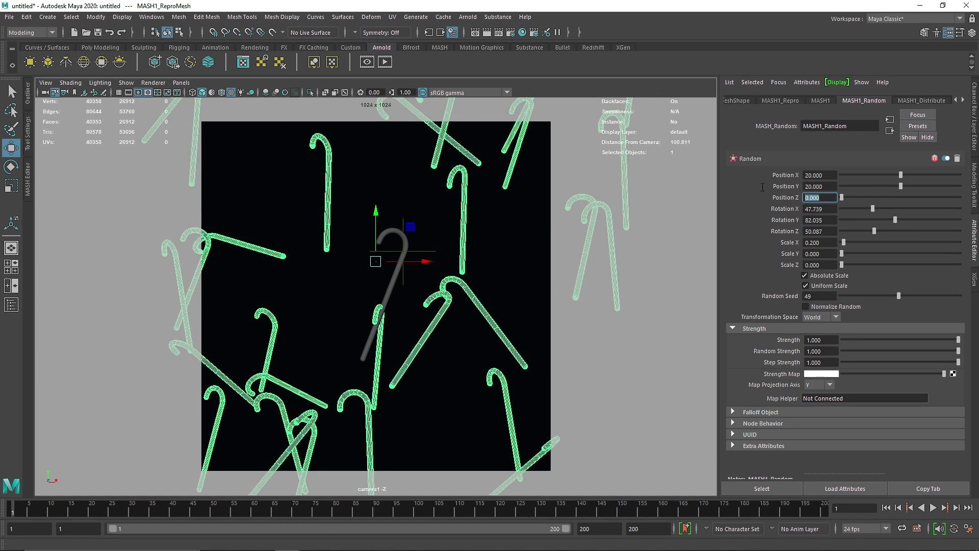
text(50)
key(Return)
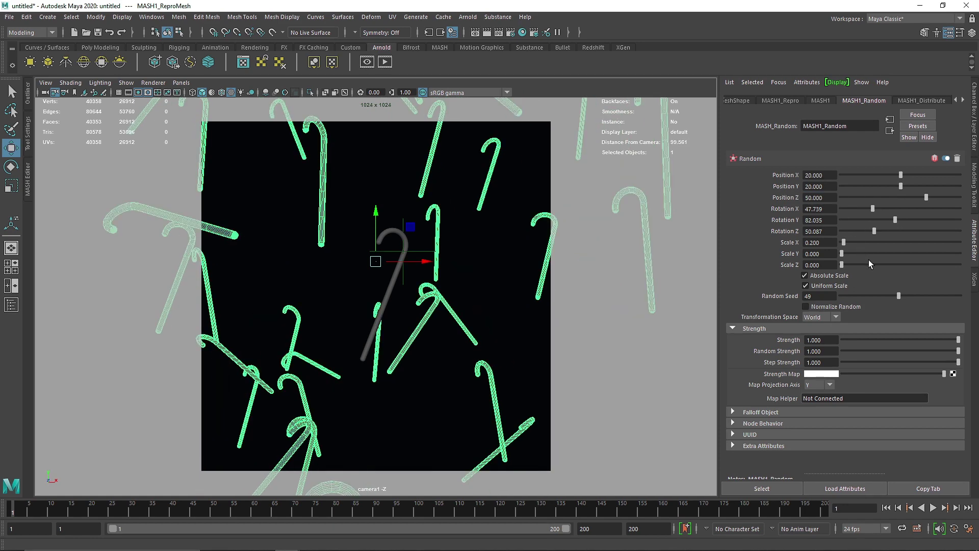
drag(899, 296, 904, 296)
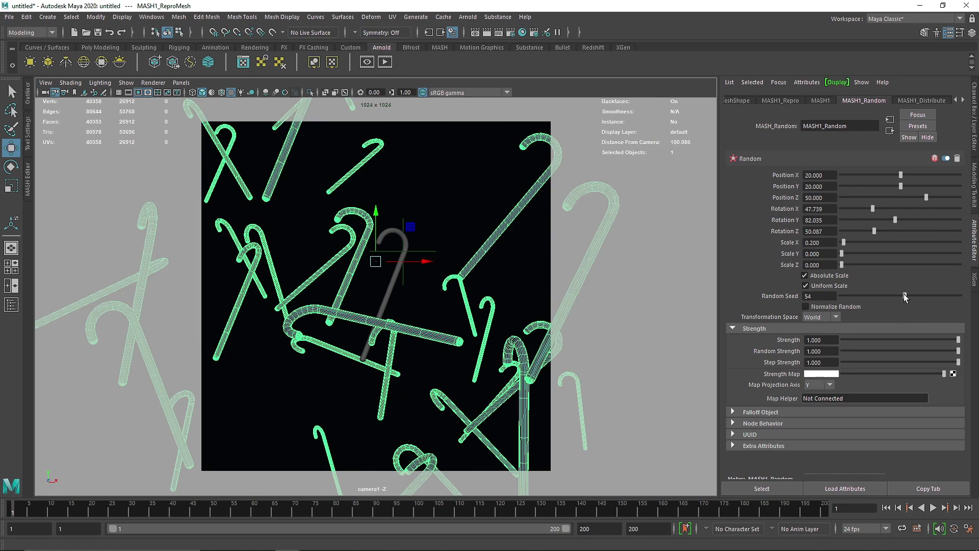
Restart the Arnold render in a widened render view and change the MASH1 random seed to 90
click(384, 61)
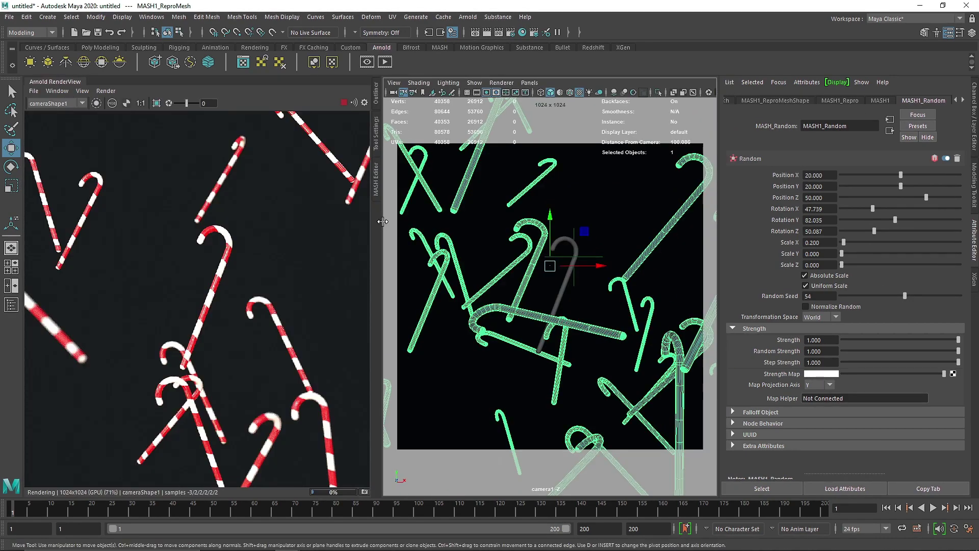
drag(382, 221, 457, 224)
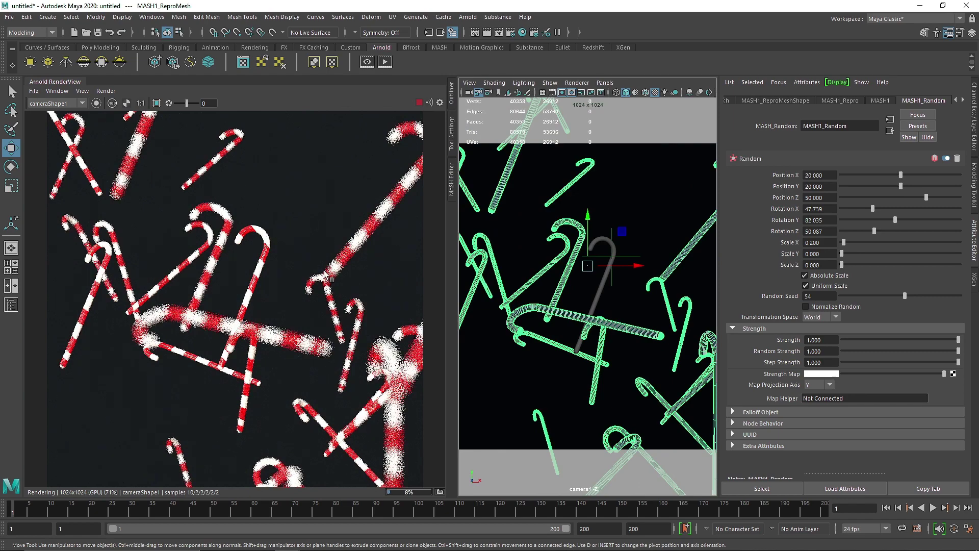
drag(911, 298, 949, 295)
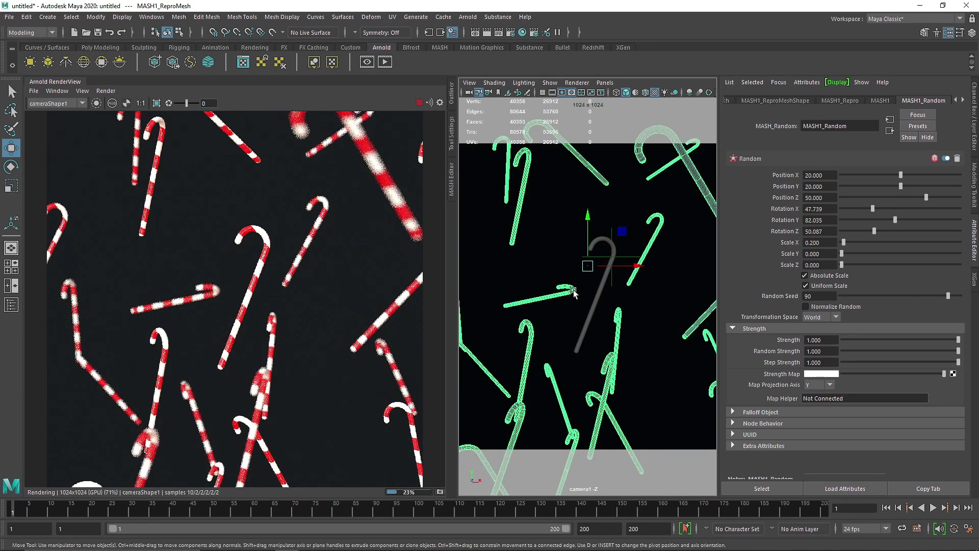
Scale the hero cane Cane1 up uniformly to about 1.57
click(593, 298)
key(r)
drag(587, 292, 603, 295)
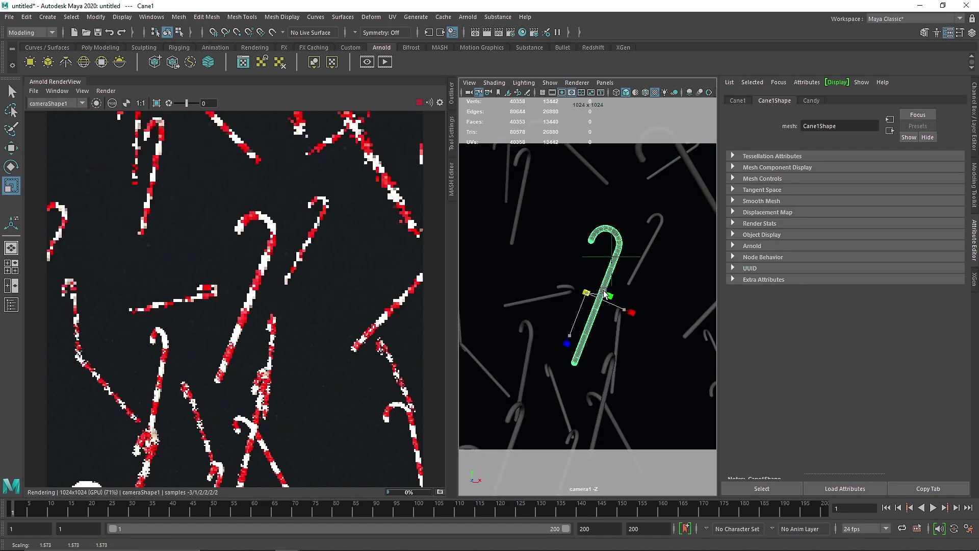
Select aiSkyDomeLight1 in the Outliner and lower its intensity, trying 0.8 before setting it to 0.6
click(419, 102)
click(452, 93)
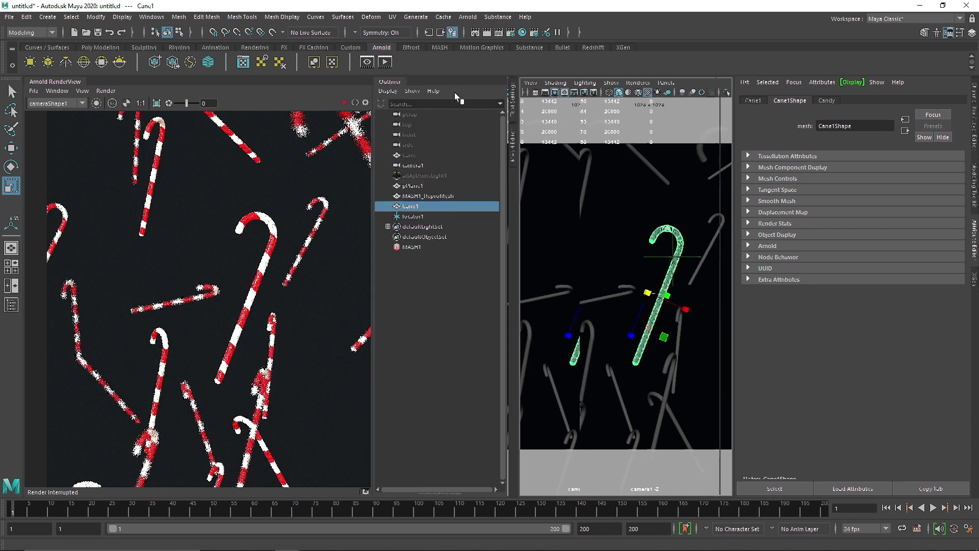
click(416, 175)
click(830, 215)
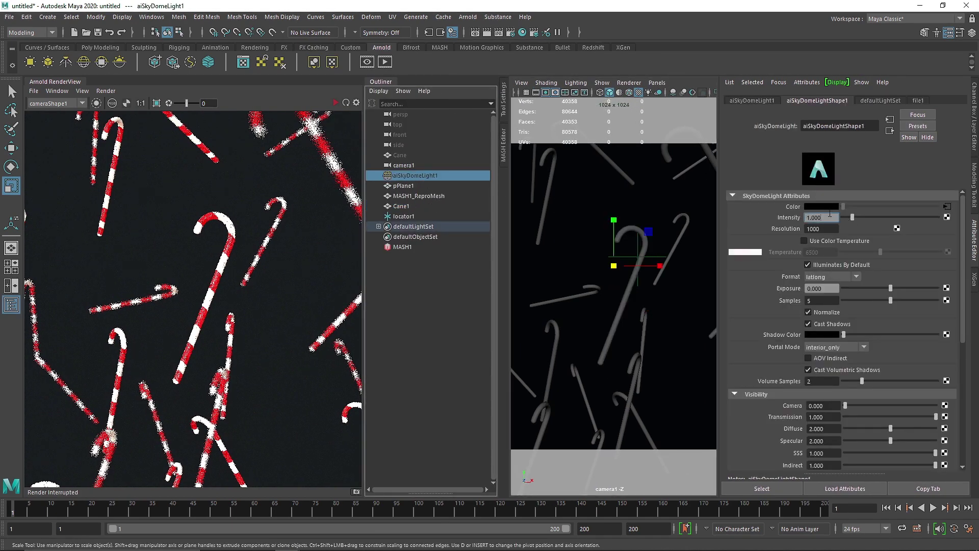
key(BackSpace)
text(1)
key(Return)
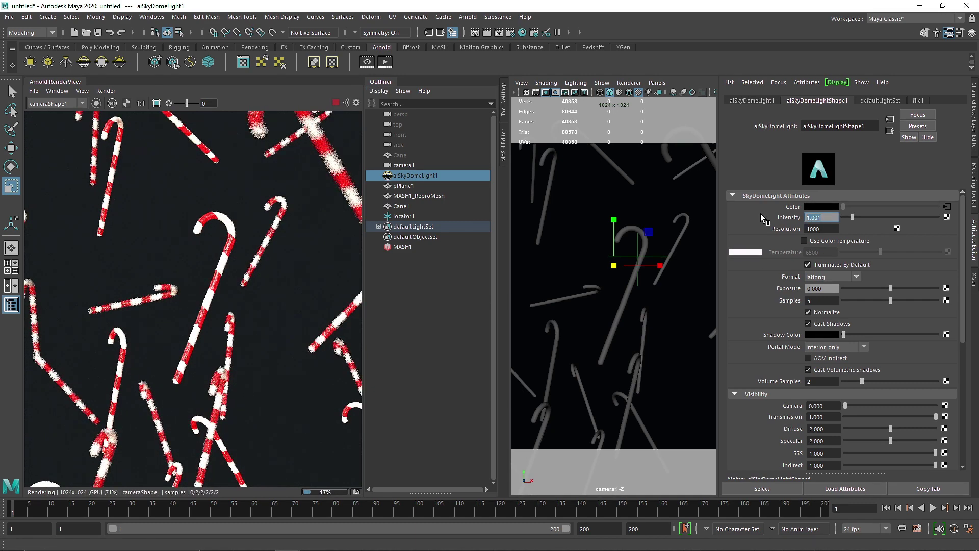
text(0.8)
key(Return)
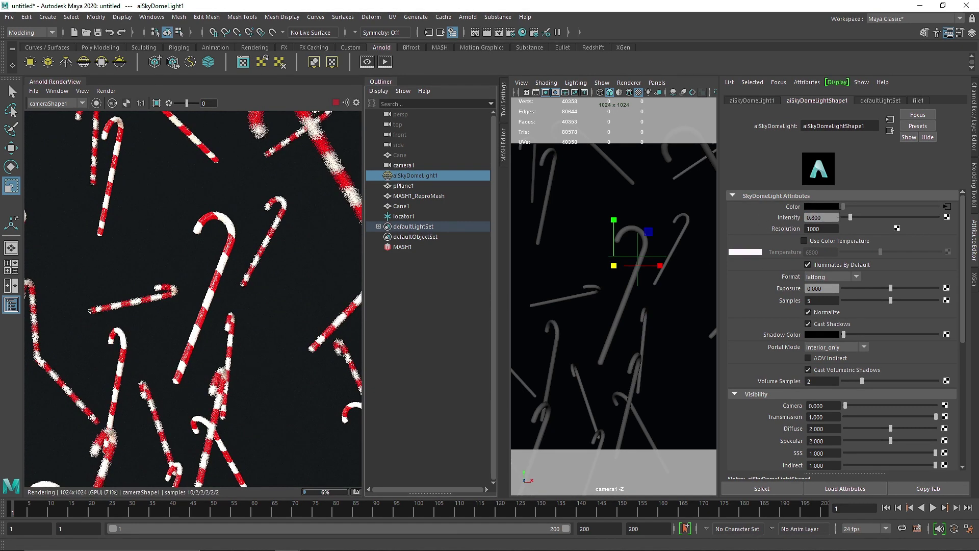
click(782, 212)
text(0.6)
key(Return)
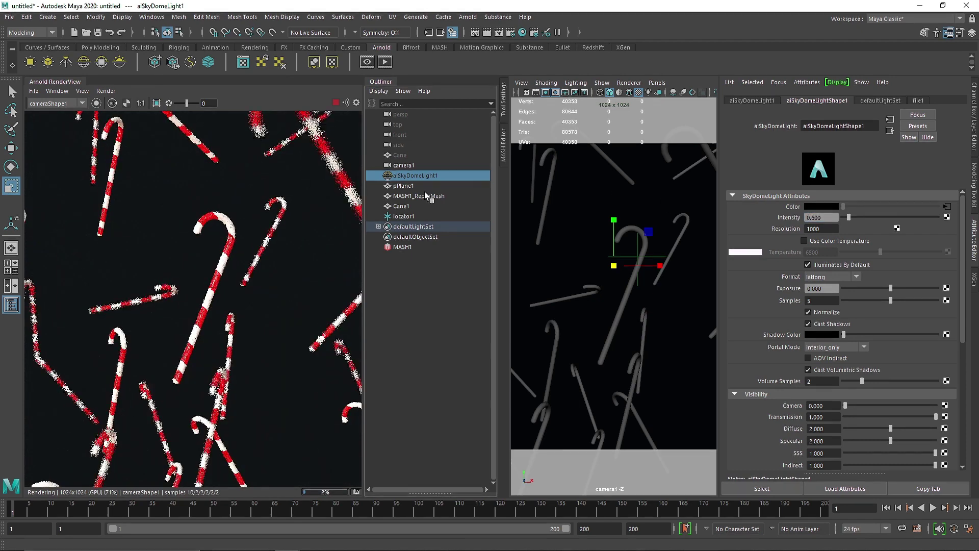
Collapse the Outliner and widen the Arnold render view to get a closer look at the hero cane
double_click(394, 82)
drag(456, 146, 470, 147)
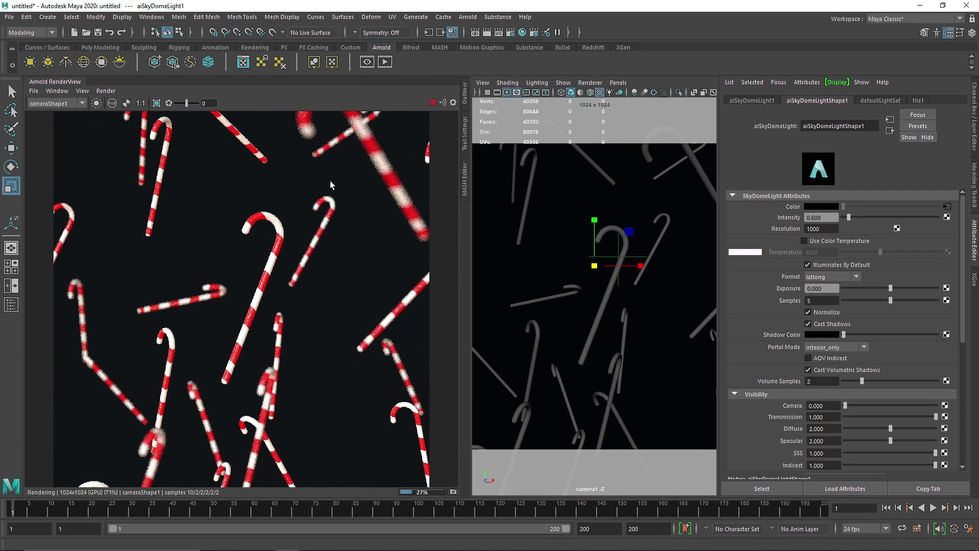
scroll(276, 245, up, 4)
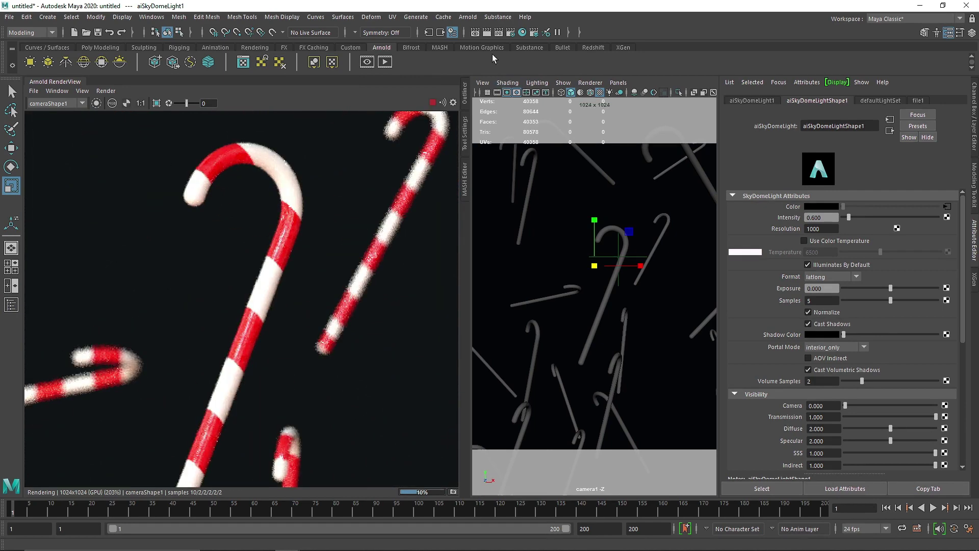
Open the render settings and set the image size preset to 2k_Square
click(510, 32)
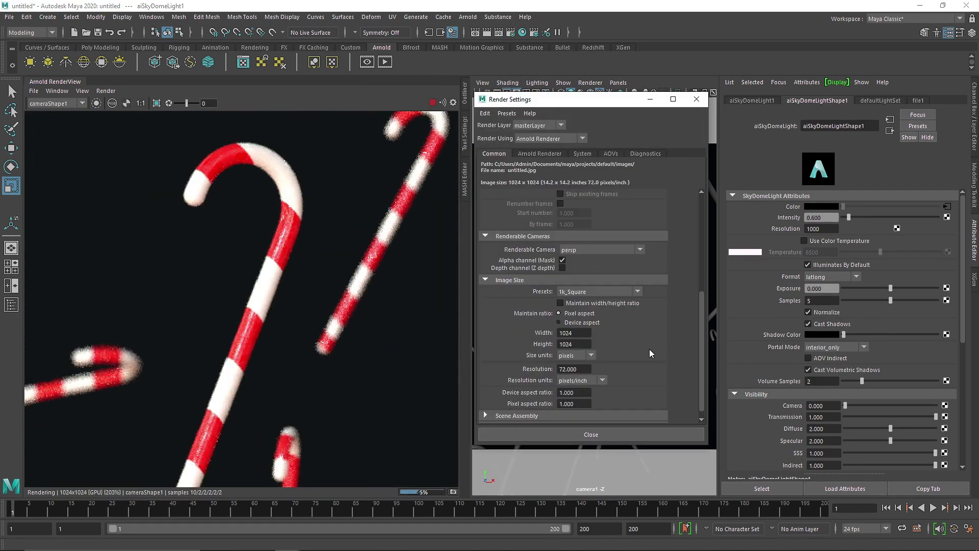
click(579, 292)
click(577, 330)
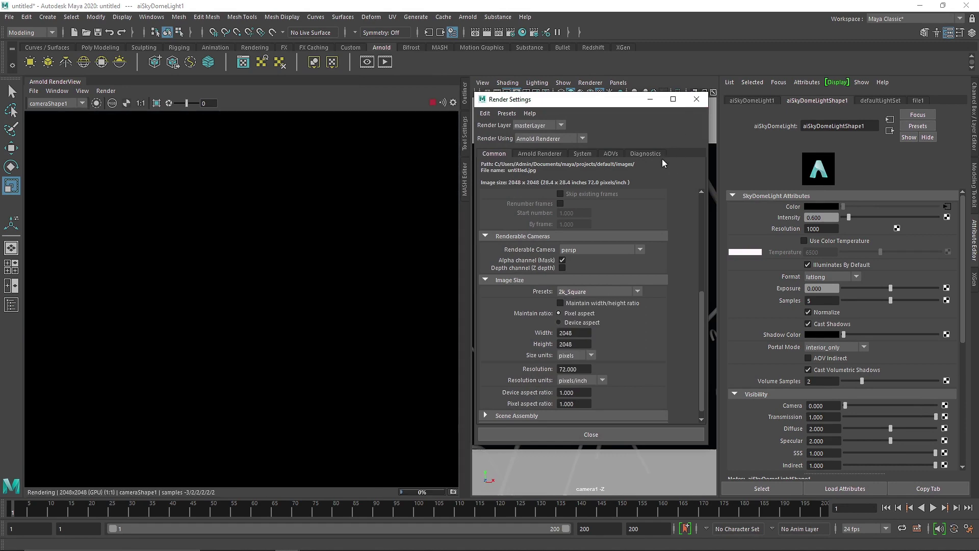
Check the GPU render device, set the Camera (AA) samples to 10 and close the render settings
scroll(606, 222, up, 2)
click(546, 153)
click(583, 154)
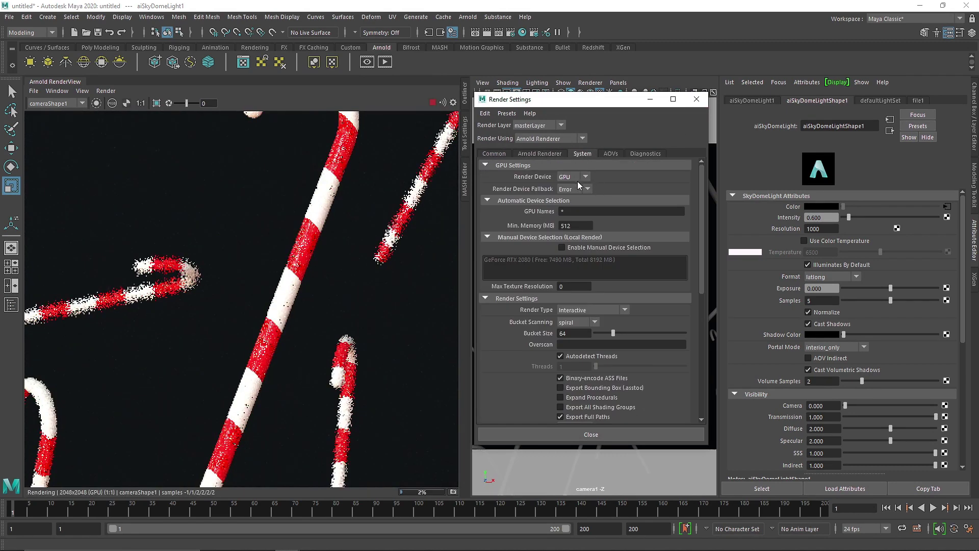
click(540, 153)
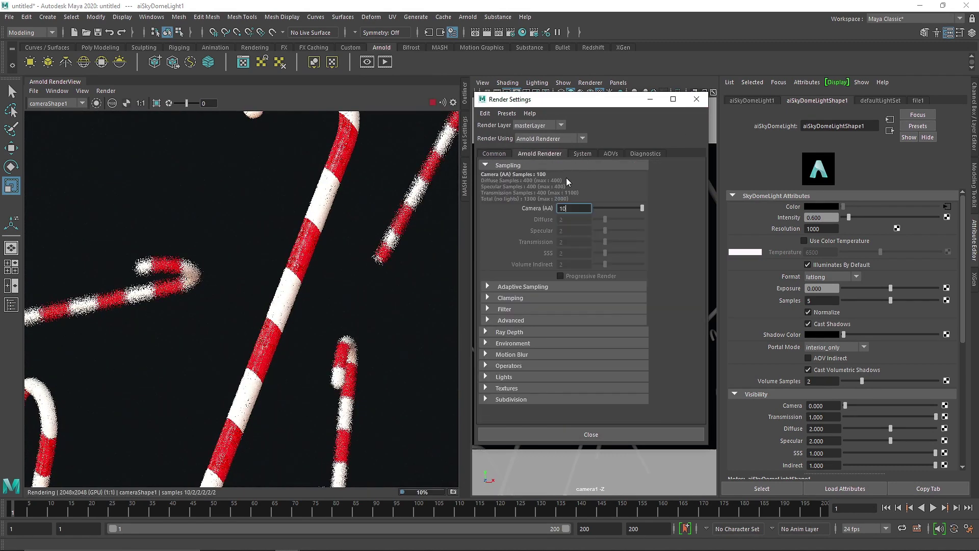
click(574, 208)
text(10)
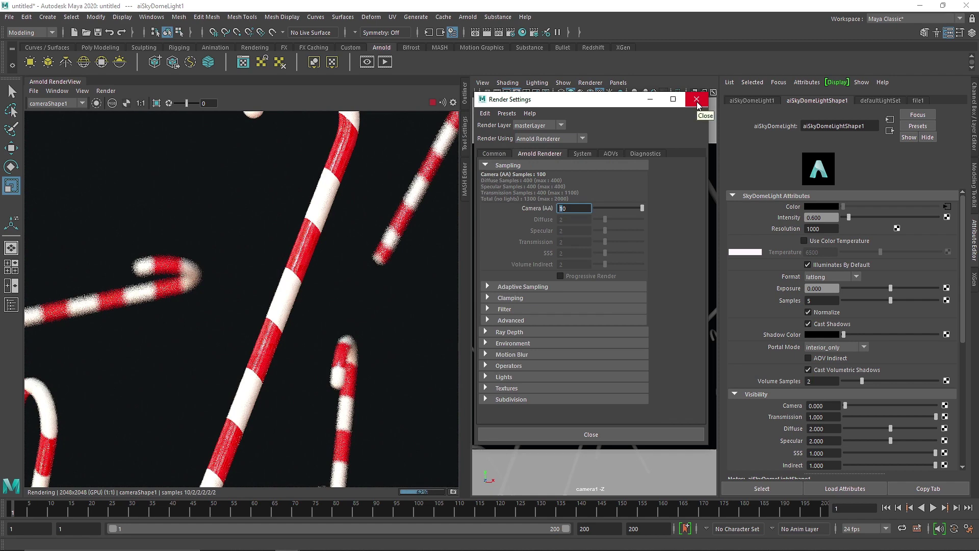
click(697, 100)
Examine the 2048 x 2048 render up close and as a whole, checking the hero cane's detail and the blurred canes around it
scroll(306, 339, down, 3)
scroll(316, 370, up, 5)
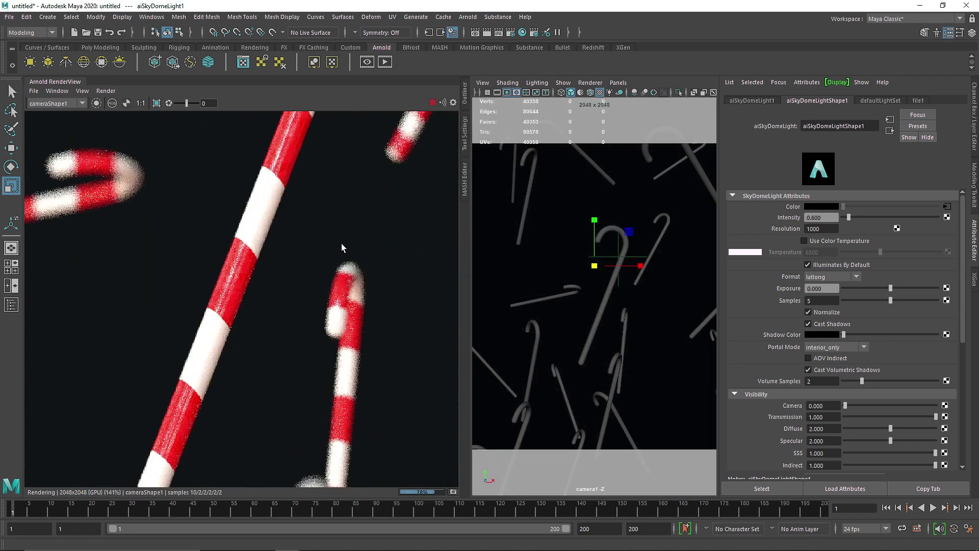
middle_drag(331, 270, 299, 360)
middle_drag(357, 194, 284, 348)
middle_drag(347, 310, 324, 272)
scroll(328, 366, down, 6)
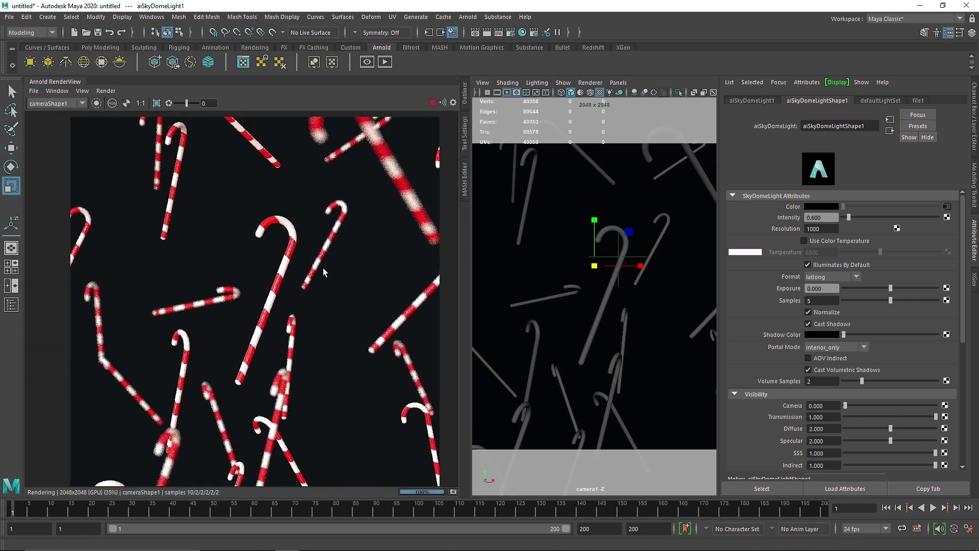
middle_drag(300, 351, 293, 286)
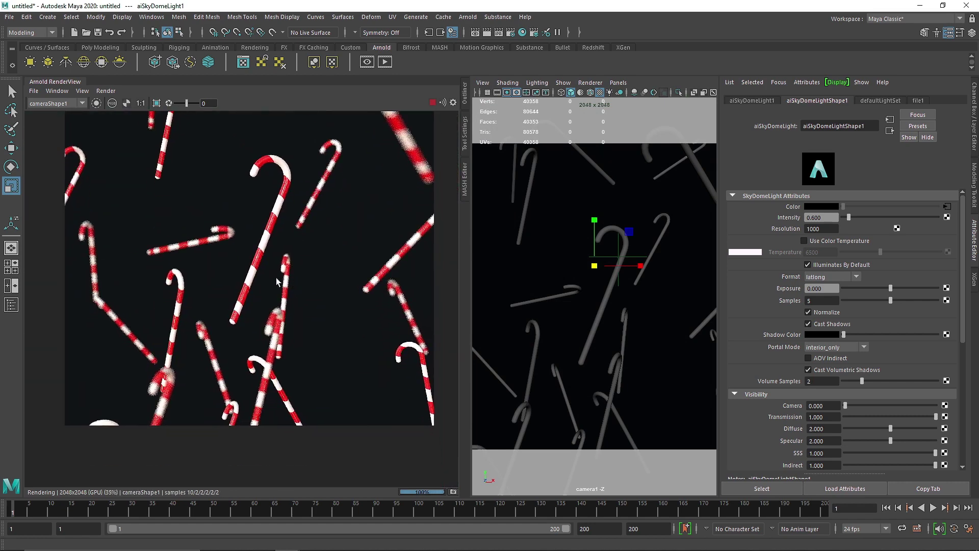
scroll(273, 265, up, 2)
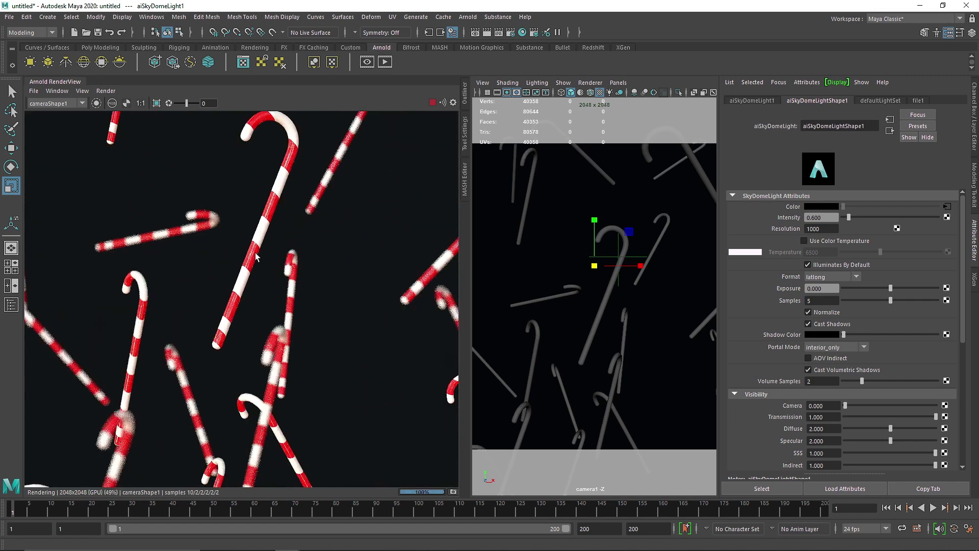
middle_drag(273, 265, 269, 301)
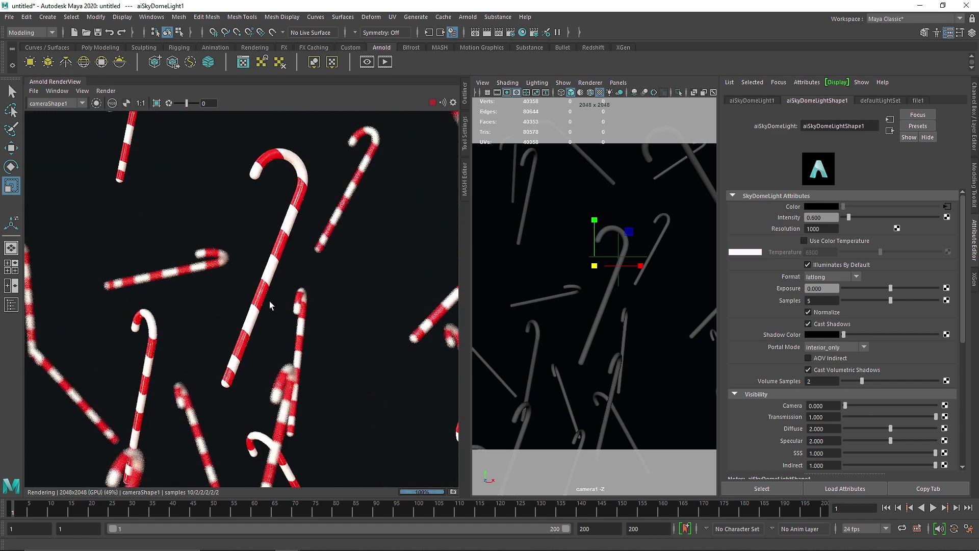
scroll(261, 290, up, 2)
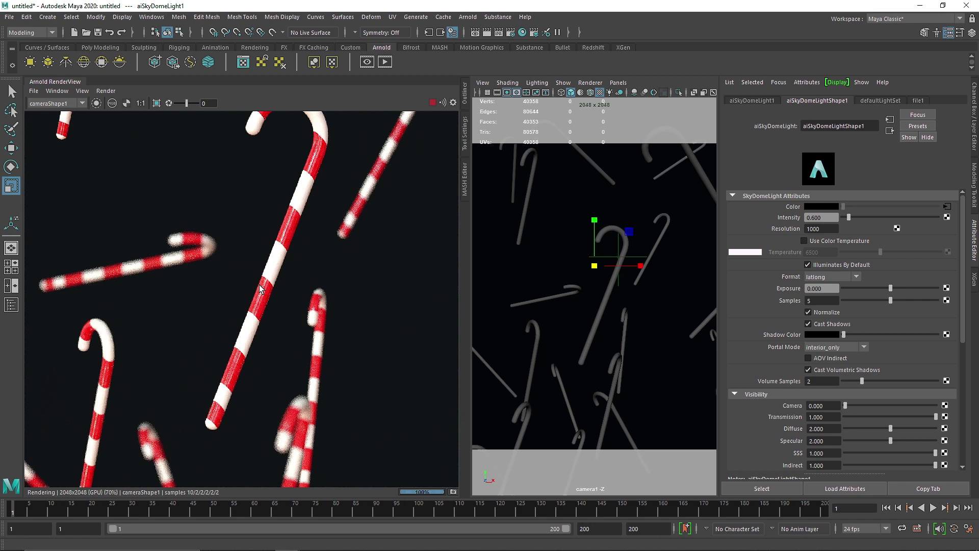